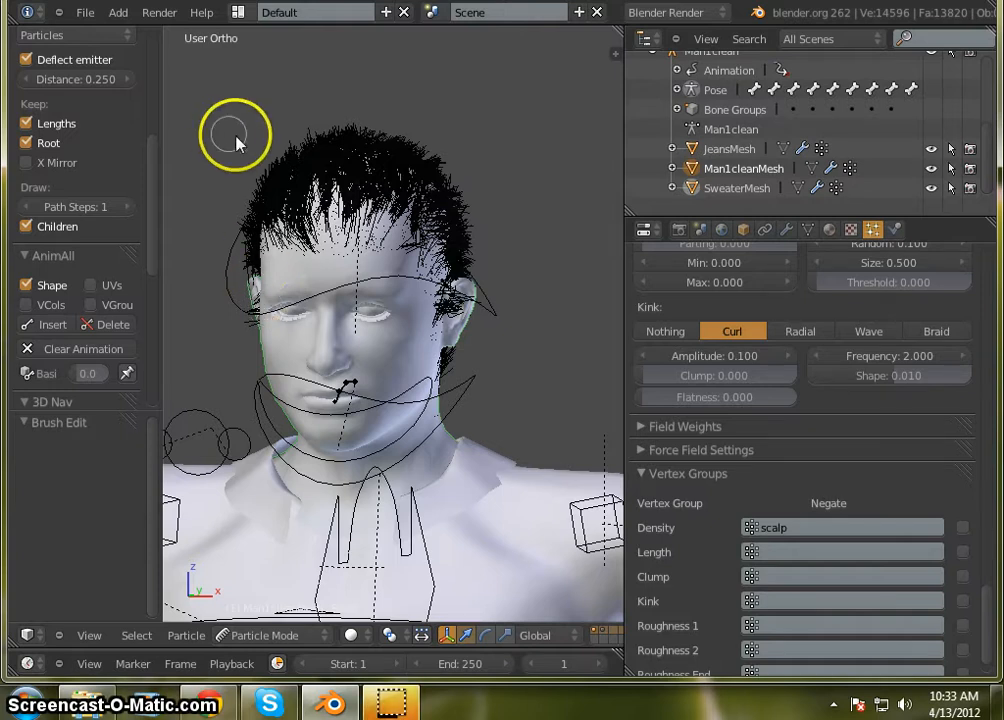
Step: Examine the hair particles around the man's head and front hairline from several angles and distances
middle_click_drag(213, 414, 590, 418)
left_click(268, 312)
scroll(280, 295, "up", 2)
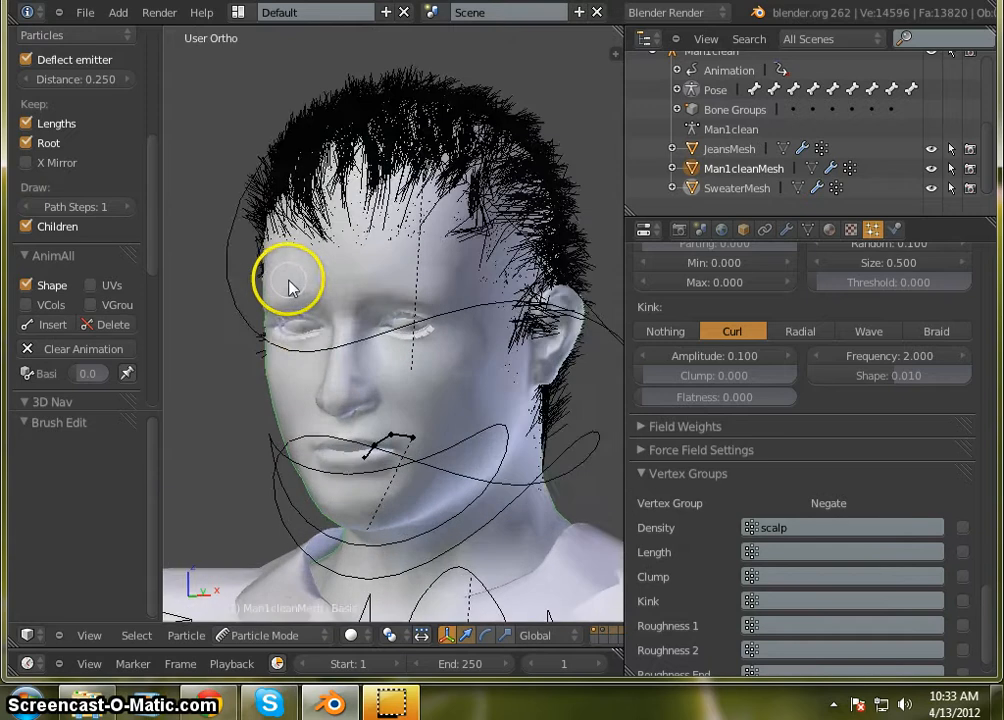
scroll(327, 305, "down", 4)
scroll(310, 315, "up", 3)
scroll(258, 298, "down", 3)
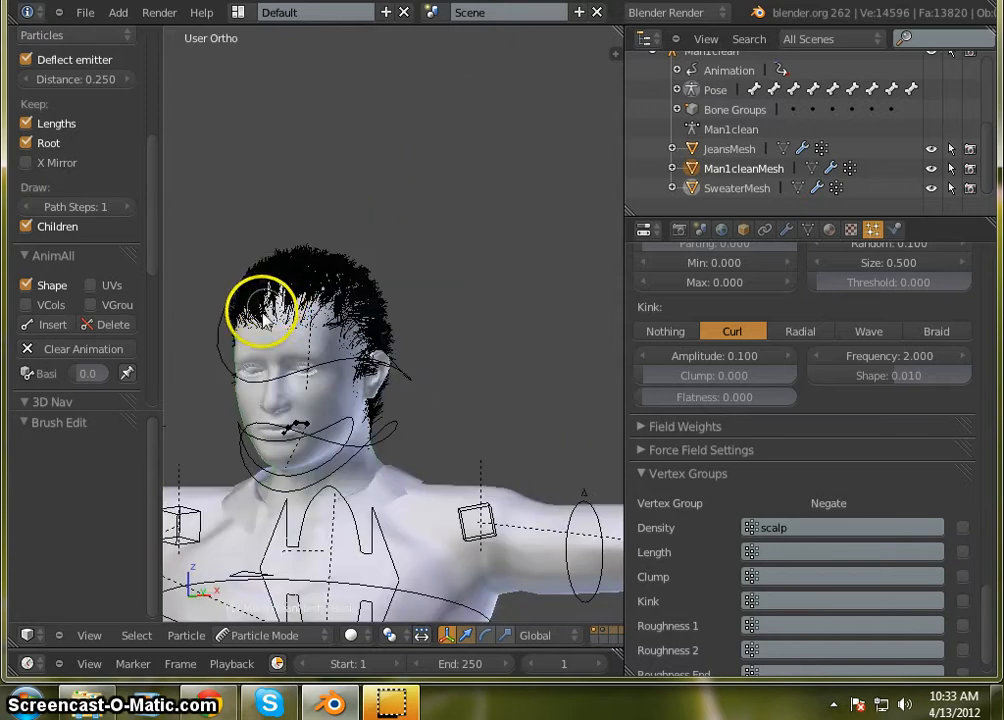
scroll(208, 410, "up", 2)
middle_click_drag(208, 410, 336, 328)
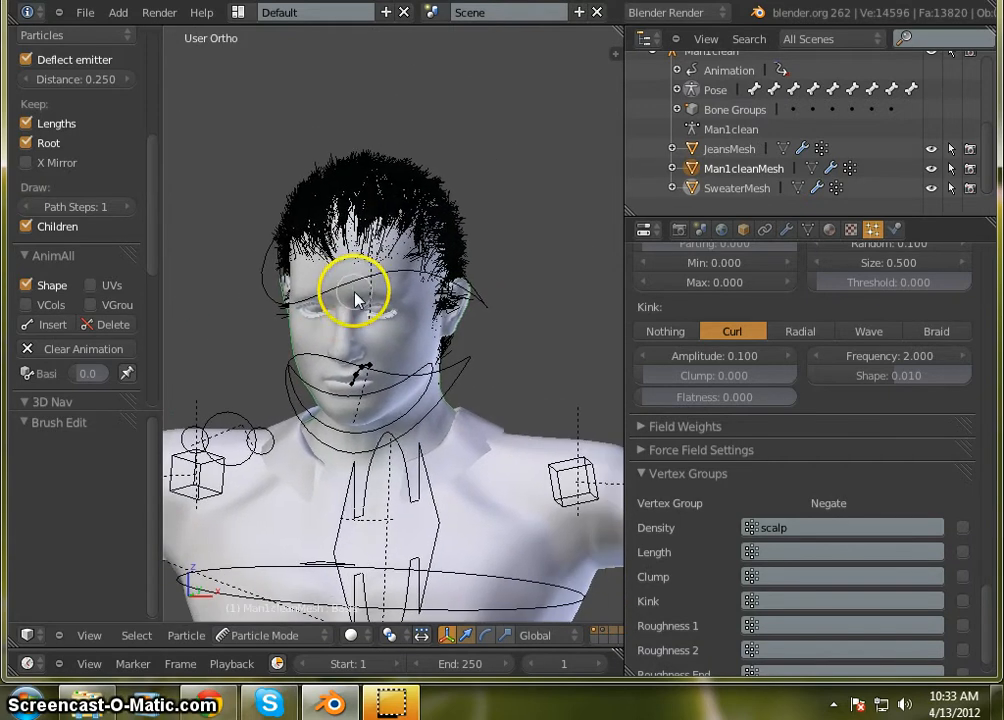
scroll(352, 287, "up", 3)
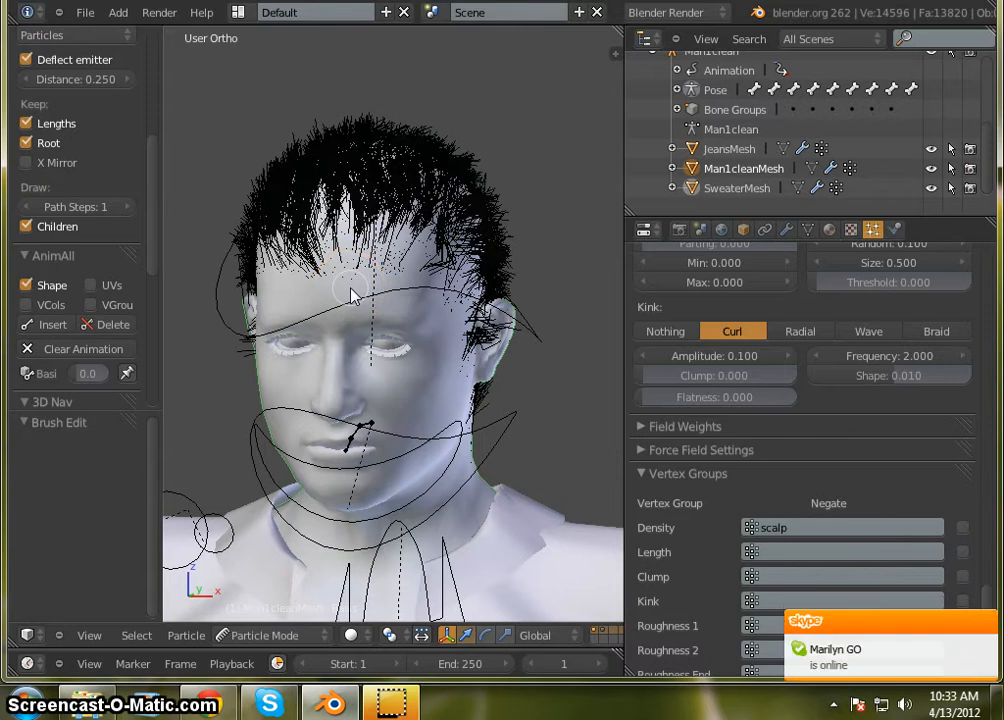
left_click(989, 623)
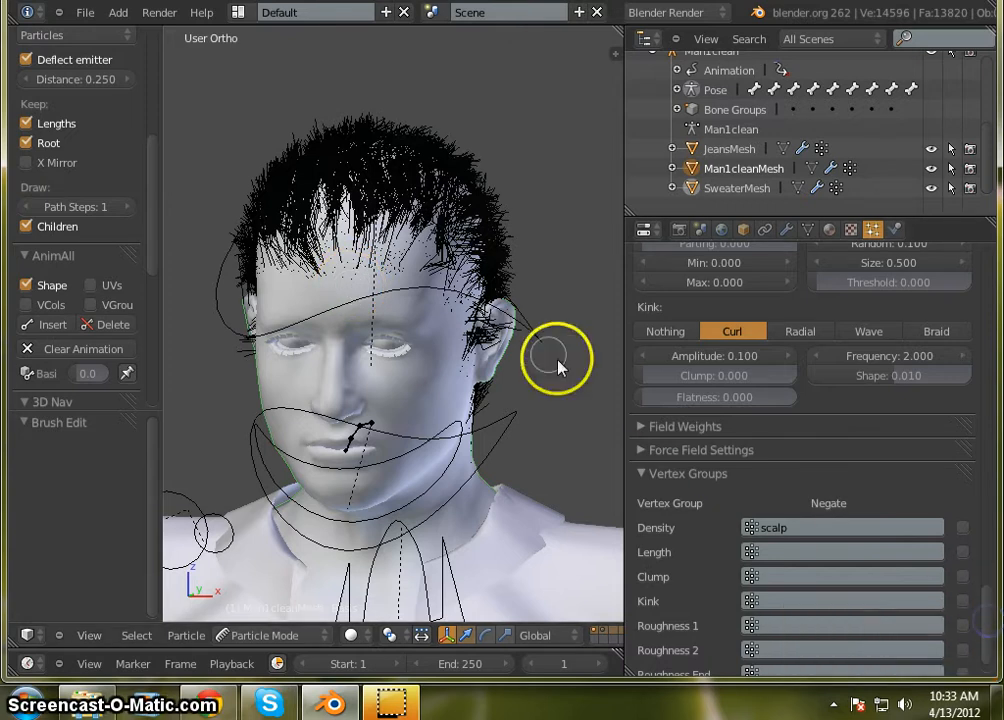
scroll(342, 292, "down", 2)
scroll(337, 254, "up", 2)
scroll(379, 254, "down", 2)
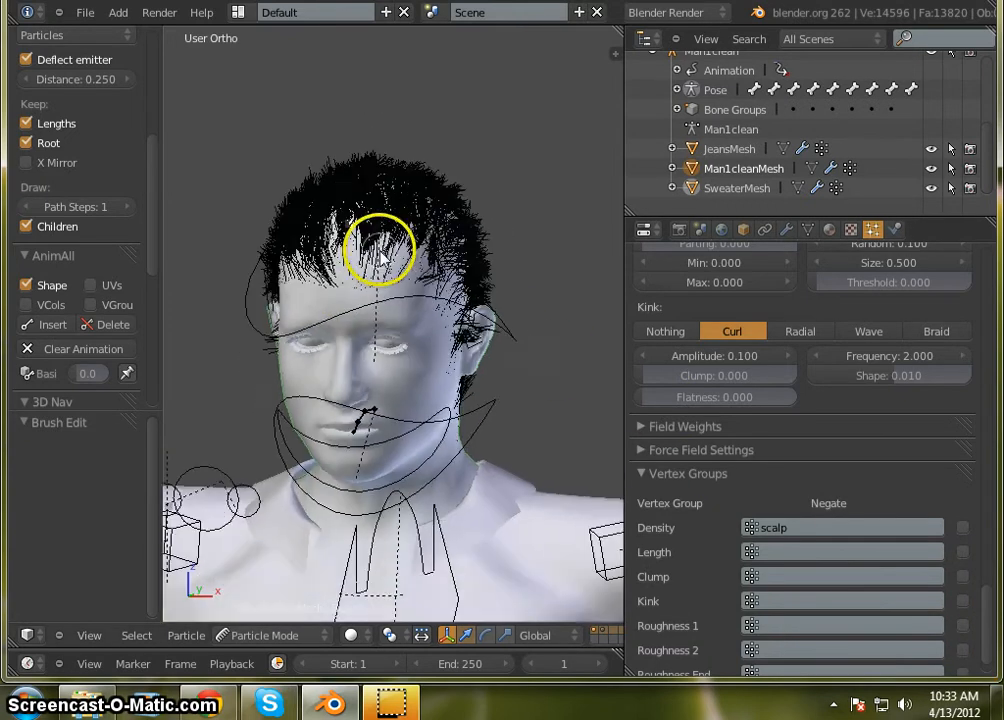
scroll(379, 254, "up", 3)
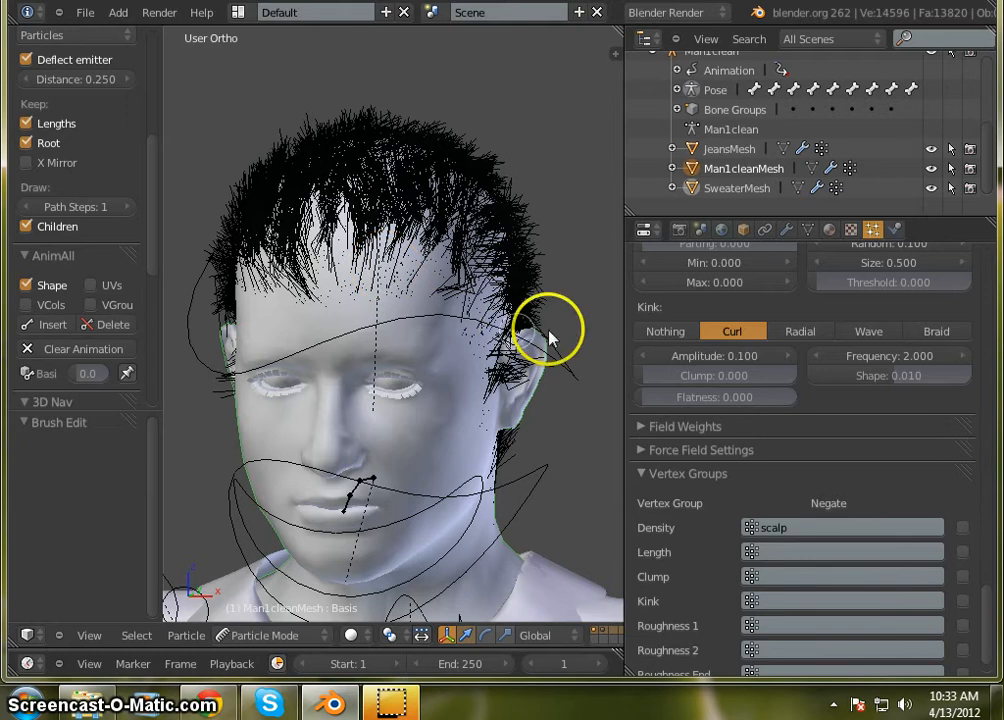
scroll(307, 224, "down", 2)
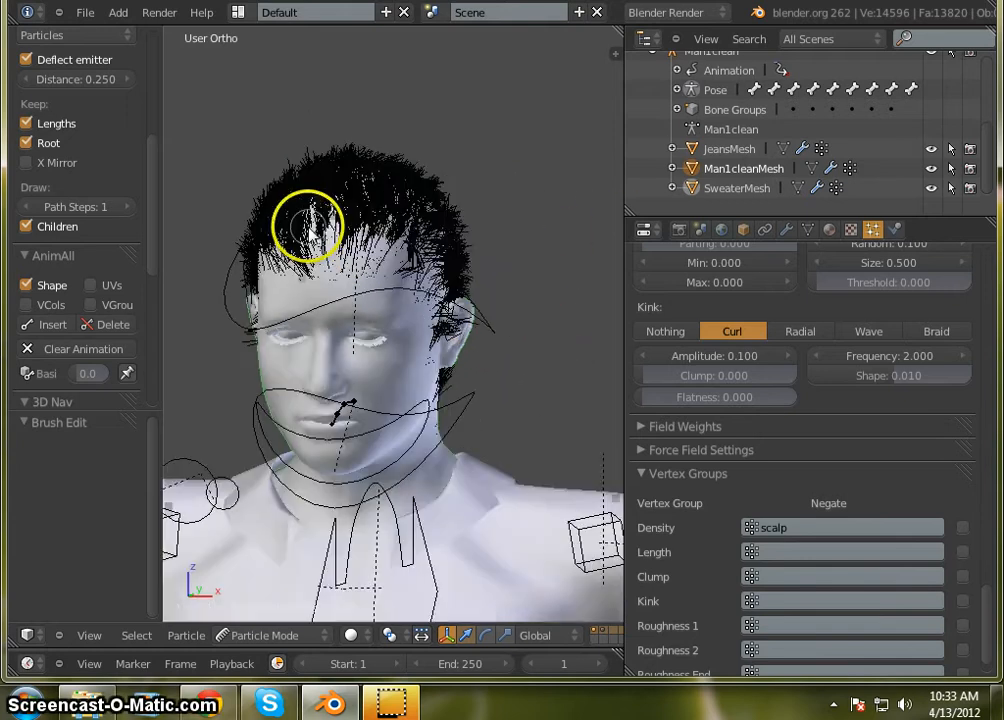
scroll(365, 330, "up", 1)
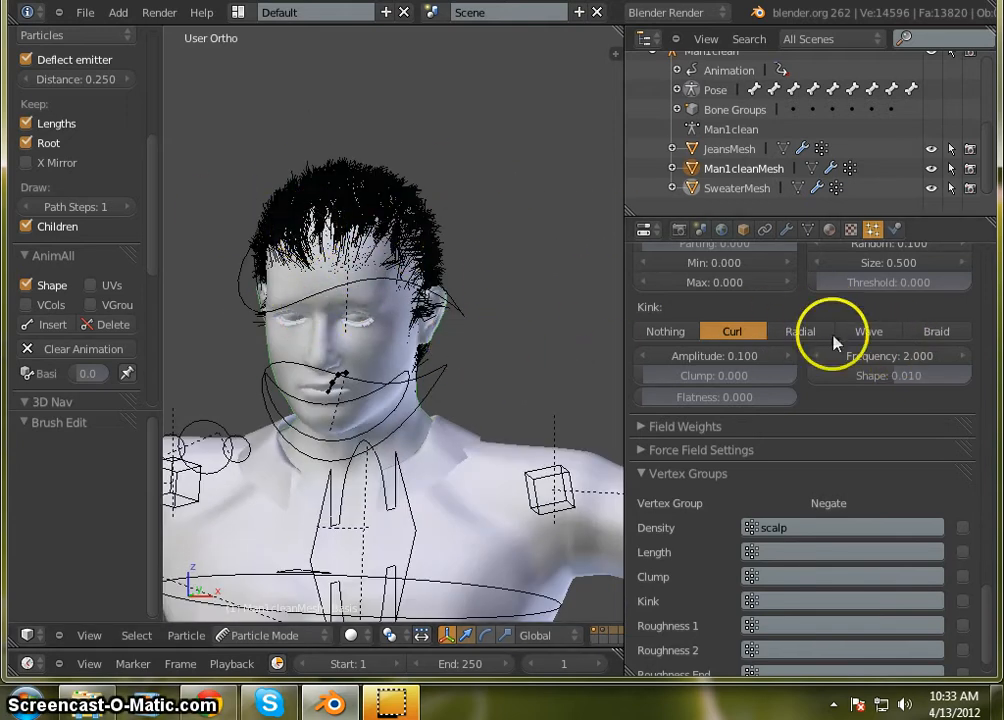
Step: Set the kink type of the hair's child particles to Wave
left_click(866, 333)
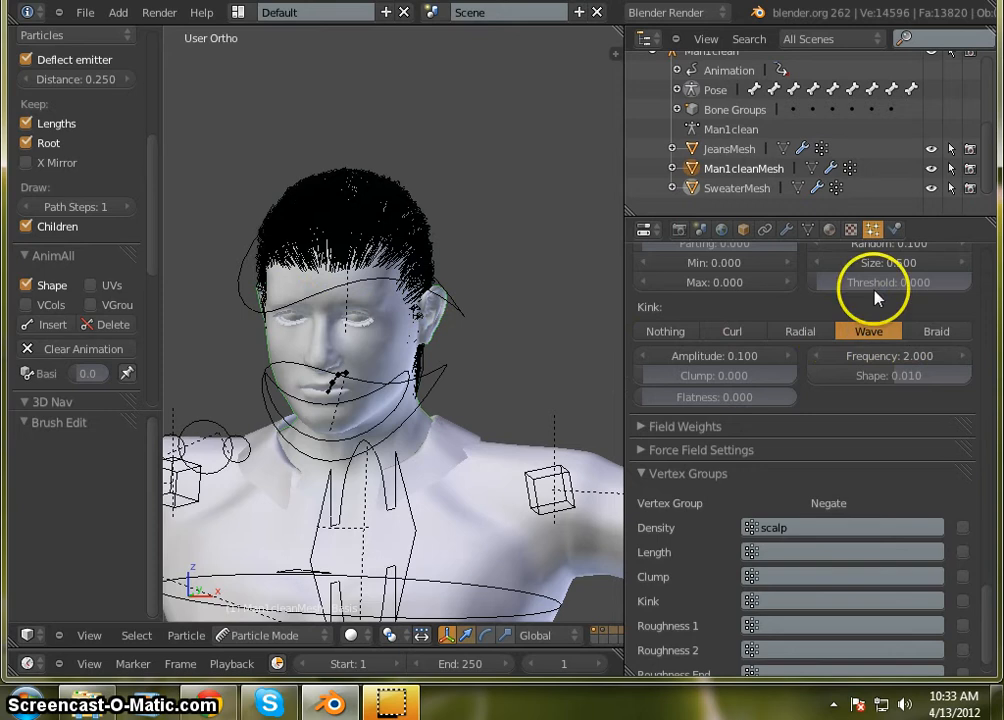
scroll(349, 204, "down", 2)
mouse_move(264, 303)
middle_mouse_down()
mouse_move(364, 312)
mouse_move(464, 285)
mouse_move(222, 269)
mouse_move(78, 305)
mouse_move(258, 287)
mouse_move(378, 293)
mouse_move(152, 273)
mouse_move(92, 240)
mouse_move(106, 303)
mouse_move(376, 298)
mouse_move(244, 287)
mouse_move(251, 312)
middle_mouse_up()
Step: Render a still image of the scene
left_click(679, 229)
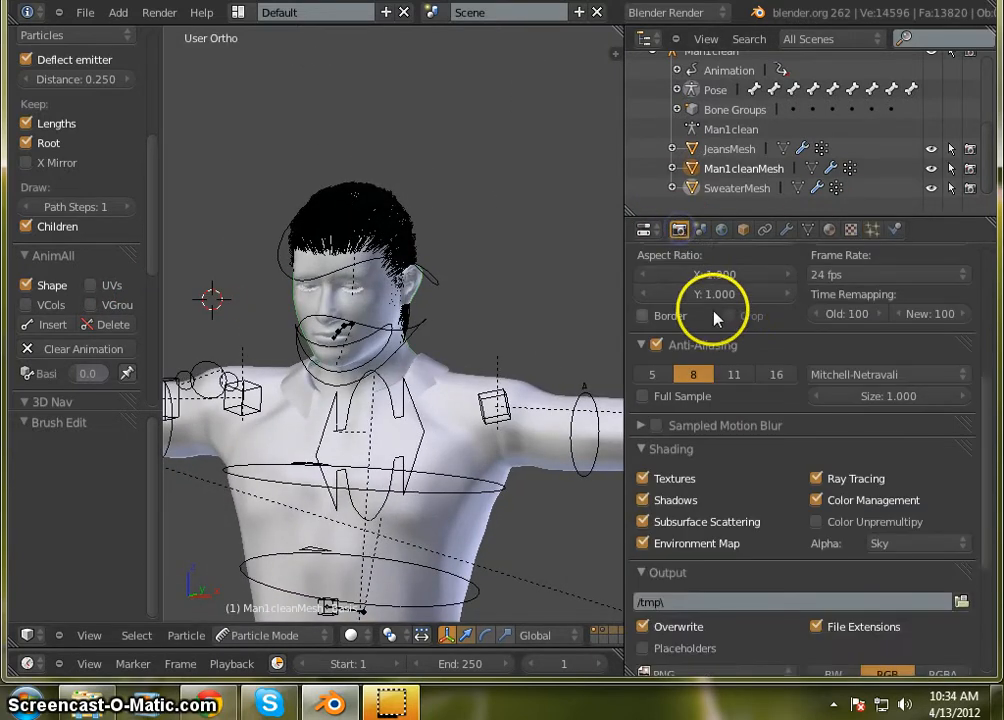
scroll(730, 420, "up", 4)
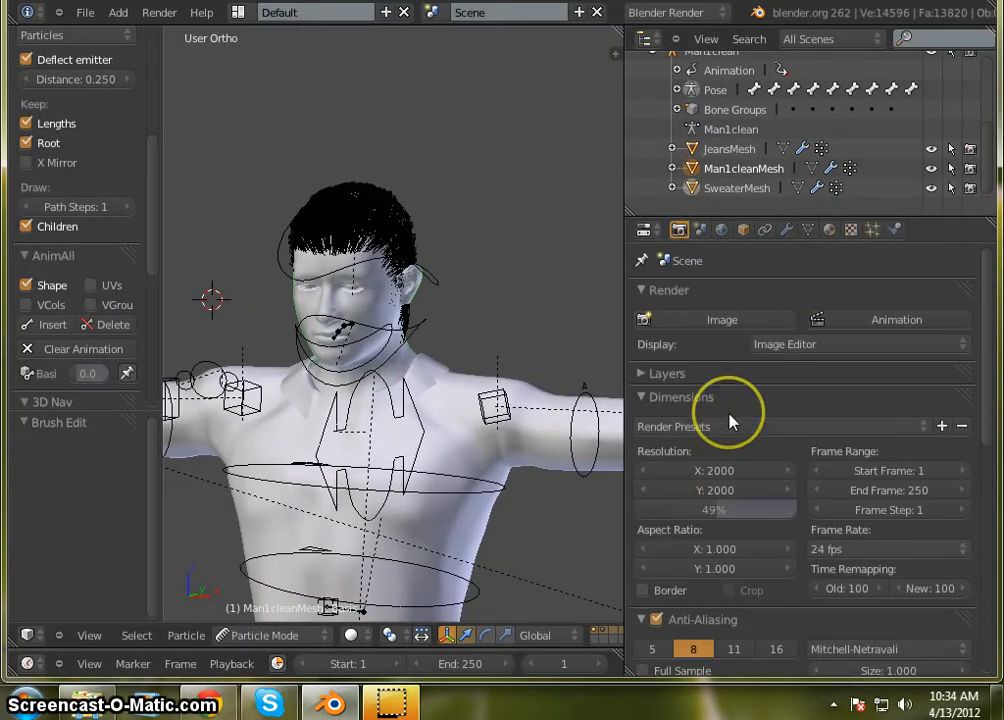
left_click(733, 319)
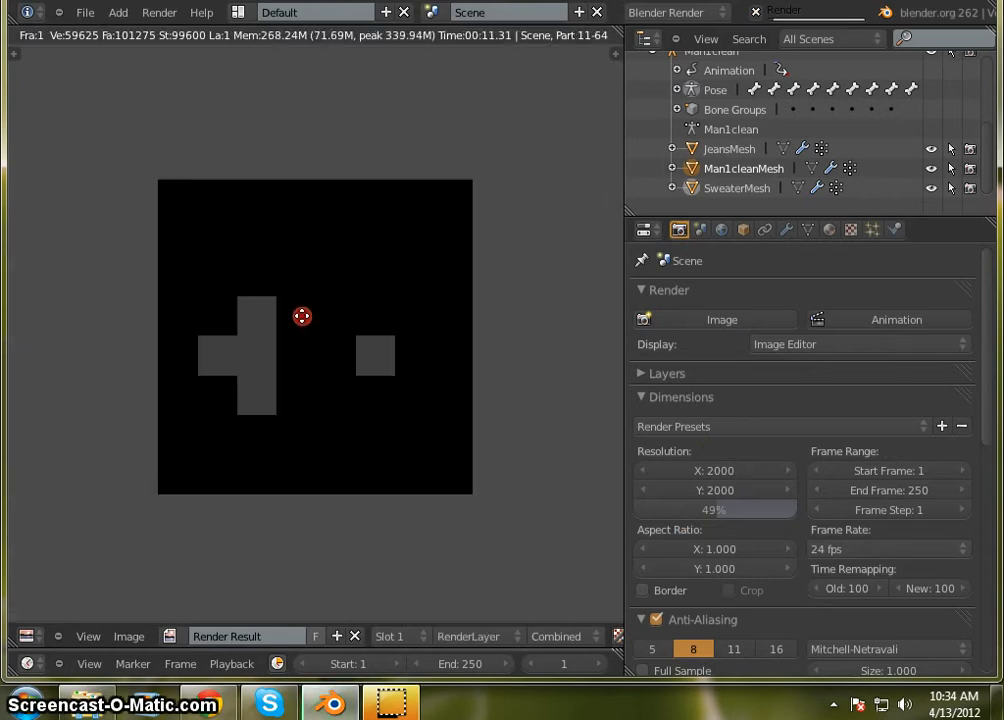
Step: Examine the rendered hair along the forehead, the hairline and the overall head shape
scroll(289, 267, "up", 7)
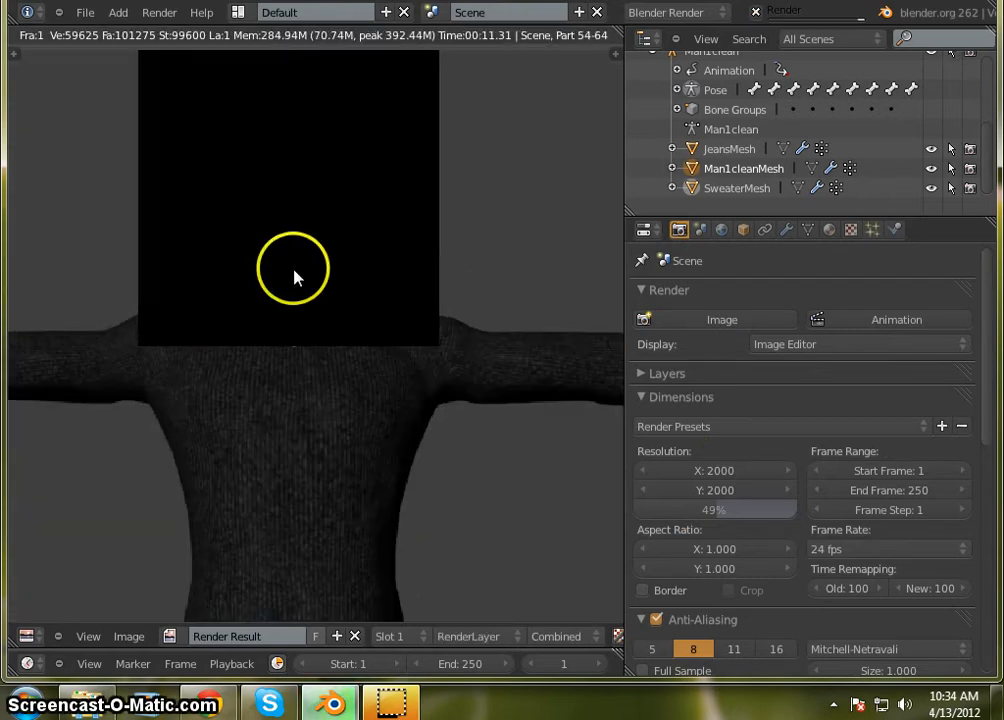
scroll(302, 262, "up", 2)
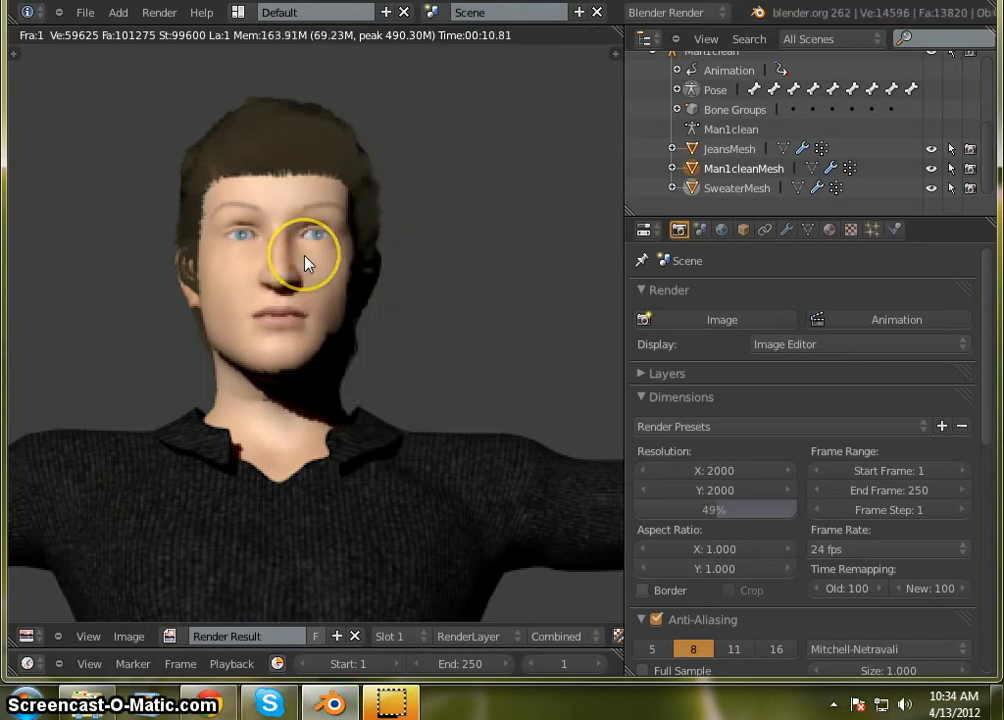
scroll(305, 256, "up", 2)
scroll(277, 255, "down", 1)
middle_click_drag(248, 278, 304, 466)
scroll(264, 322, "up", 3)
scroll(298, 307, "down", 1)
scroll(298, 307, "up", 2)
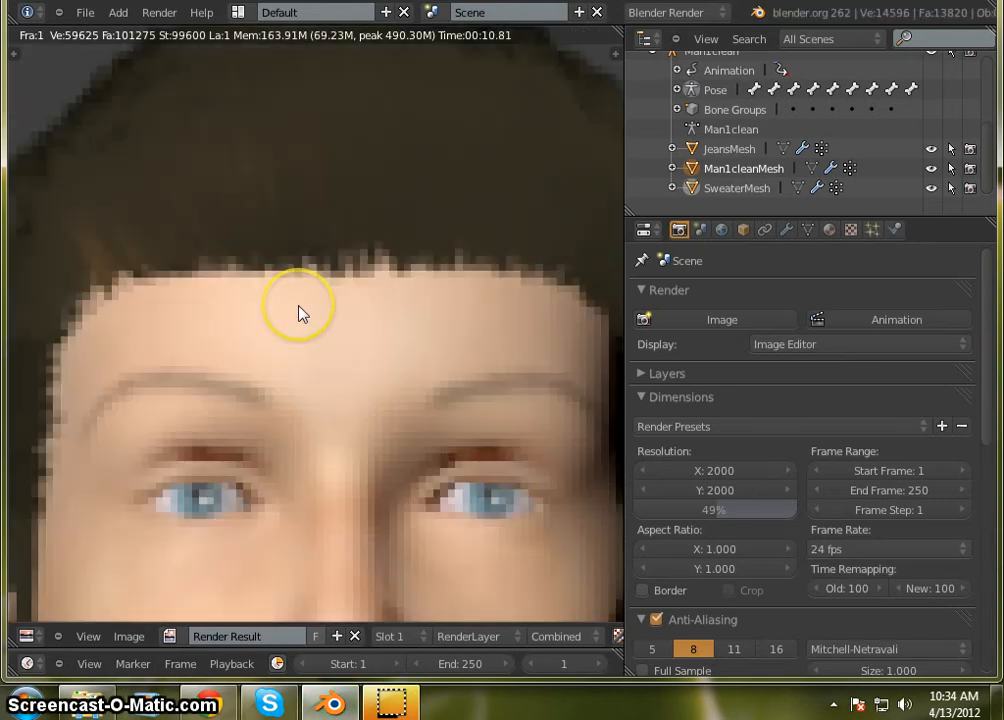
scroll(325, 352, "down", 3)
middle_click_drag(325, 352, 289, 264)
scroll(280, 262, "down", 3)
scroll(262, 275, "up", 3)
scroll(258, 272, "up", 1)
scroll(258, 273, "down", 2)
scroll(270, 272, "down", 2)
middle_click_drag(325, 347, 254, 302)
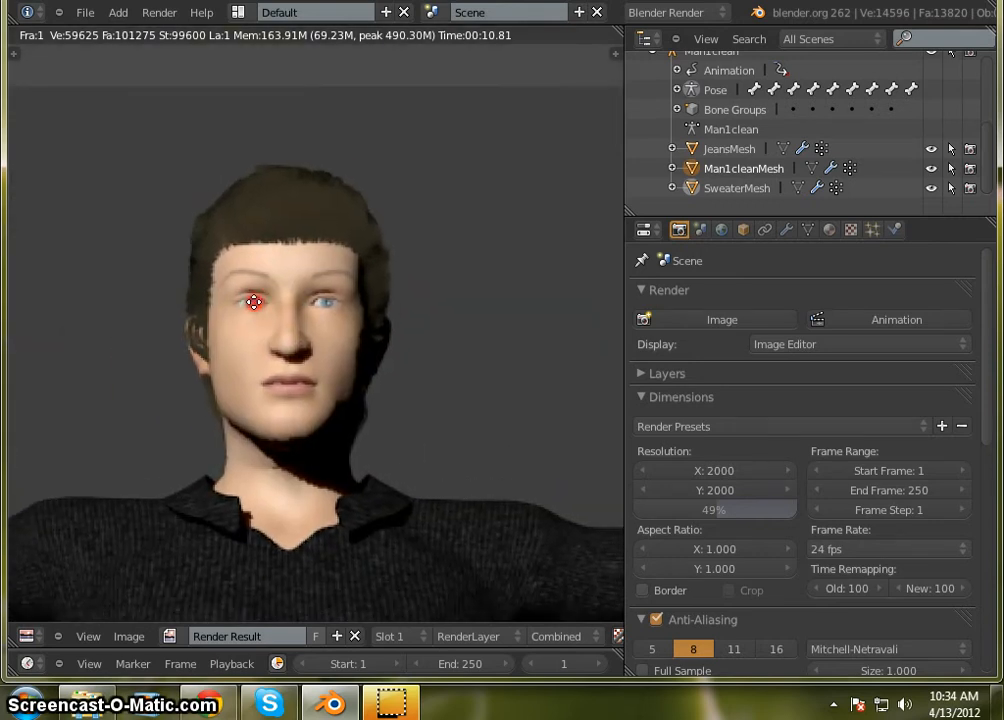
Step: Replace the render result with the 3D View and bring the whole character and camera into sight
left_click(28, 636)
left_click(66, 620)
scroll(314, 287, "down", 8)
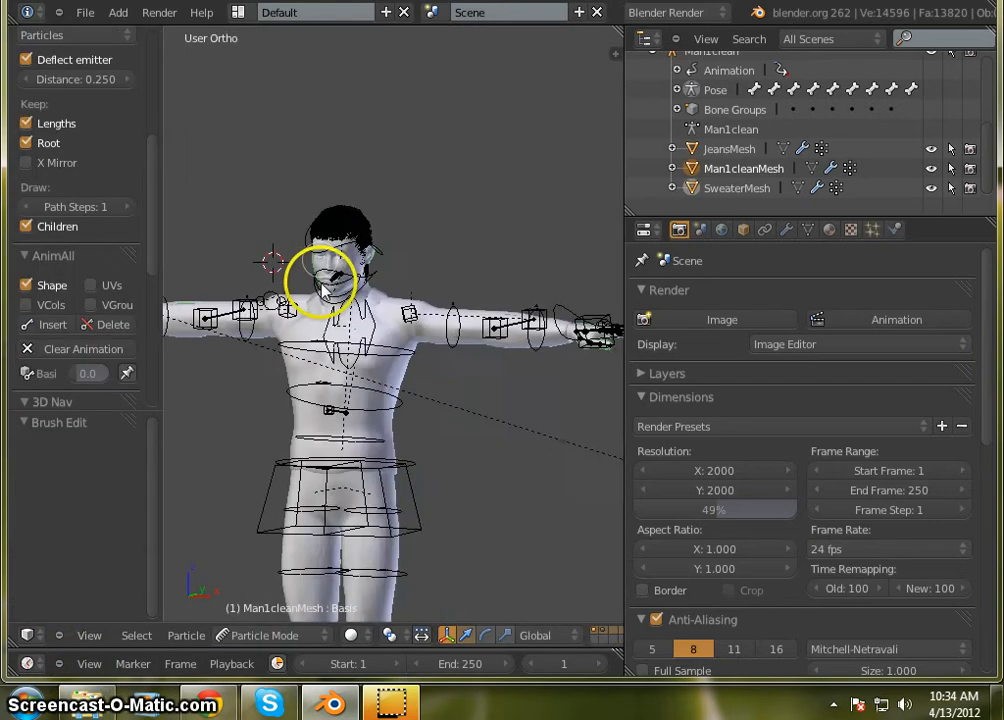
scroll(322, 320, "up", 2)
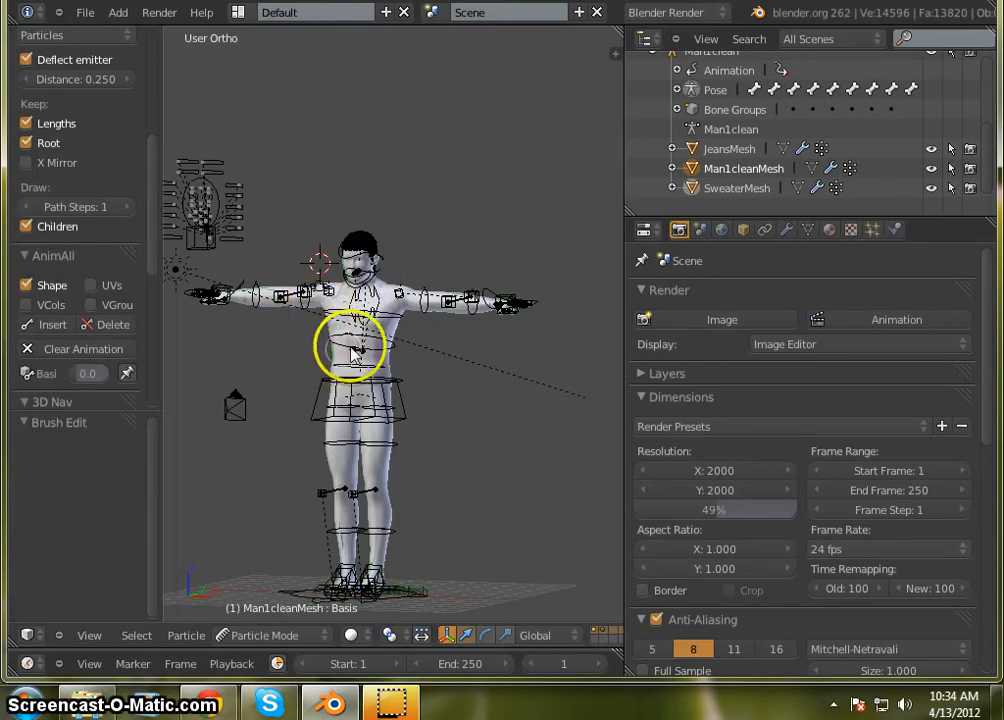
scroll(364, 400, "down", 3)
scroll(372, 396, "up", 2)
scroll(372, 398, "up", 6)
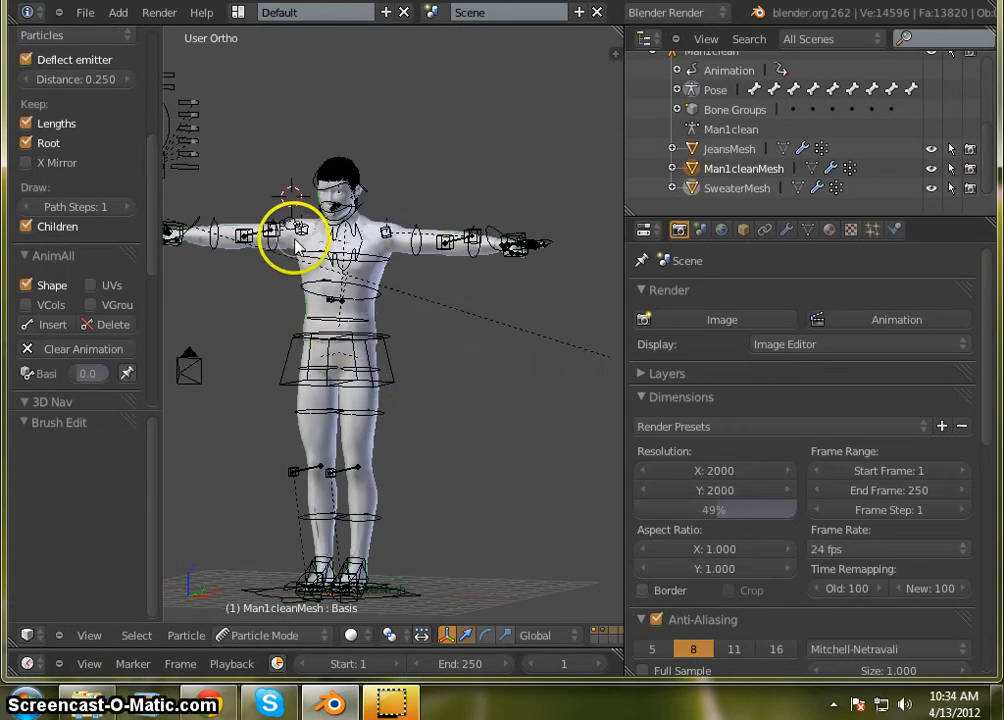
scroll(380, 347, "down", 7)
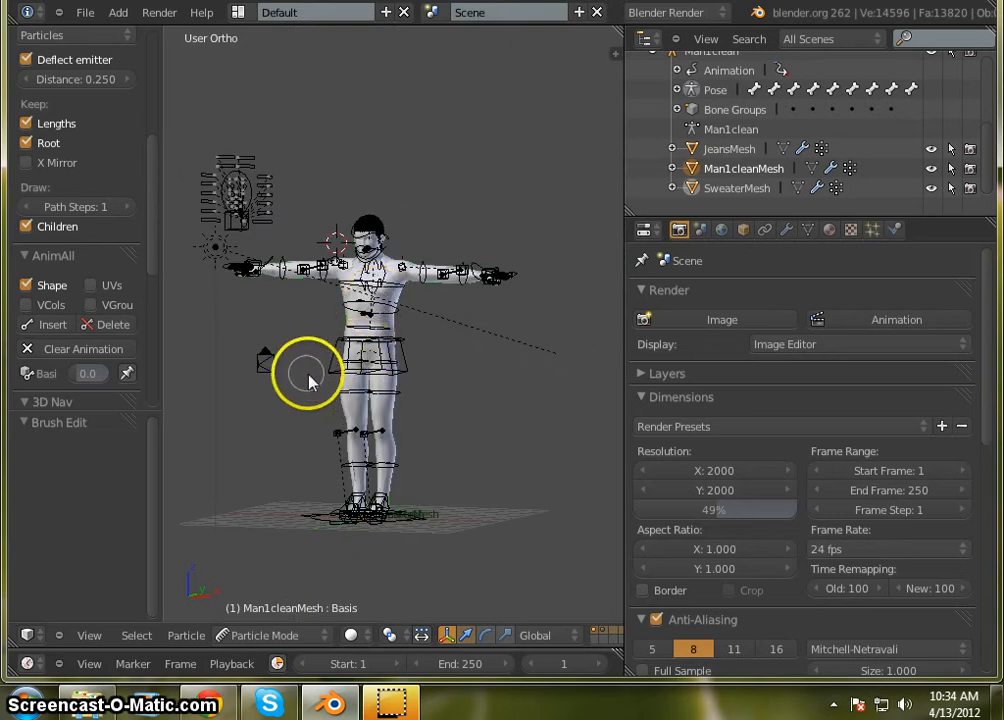
Step: Switch from Particle Mode to Object Mode so that other scene objects can be selected
left_click(262, 364)
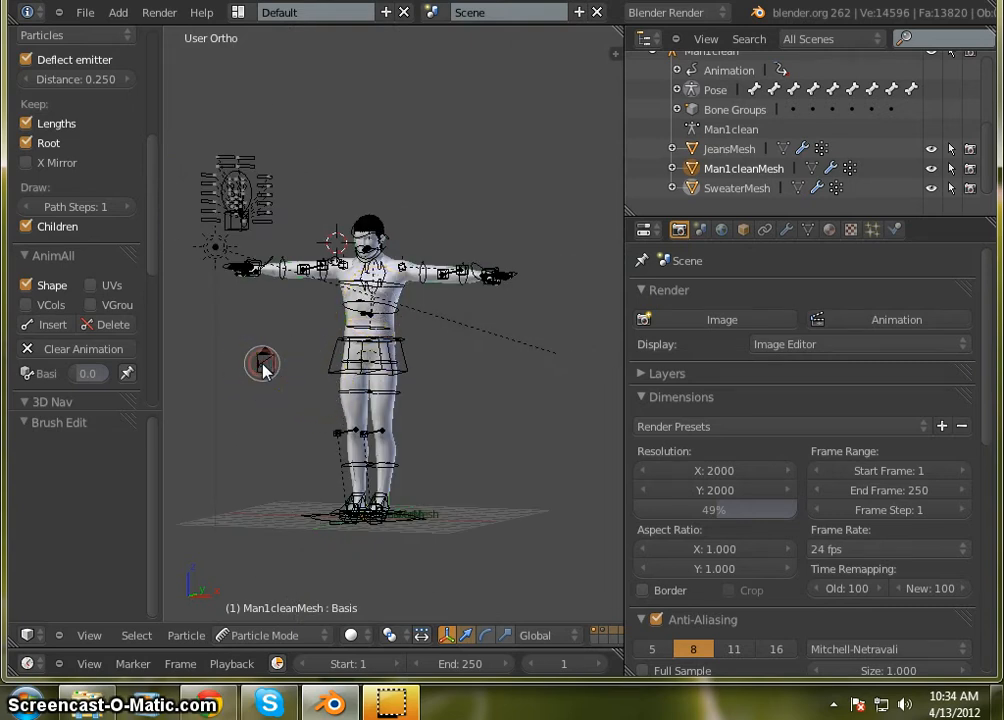
left_click(297, 635)
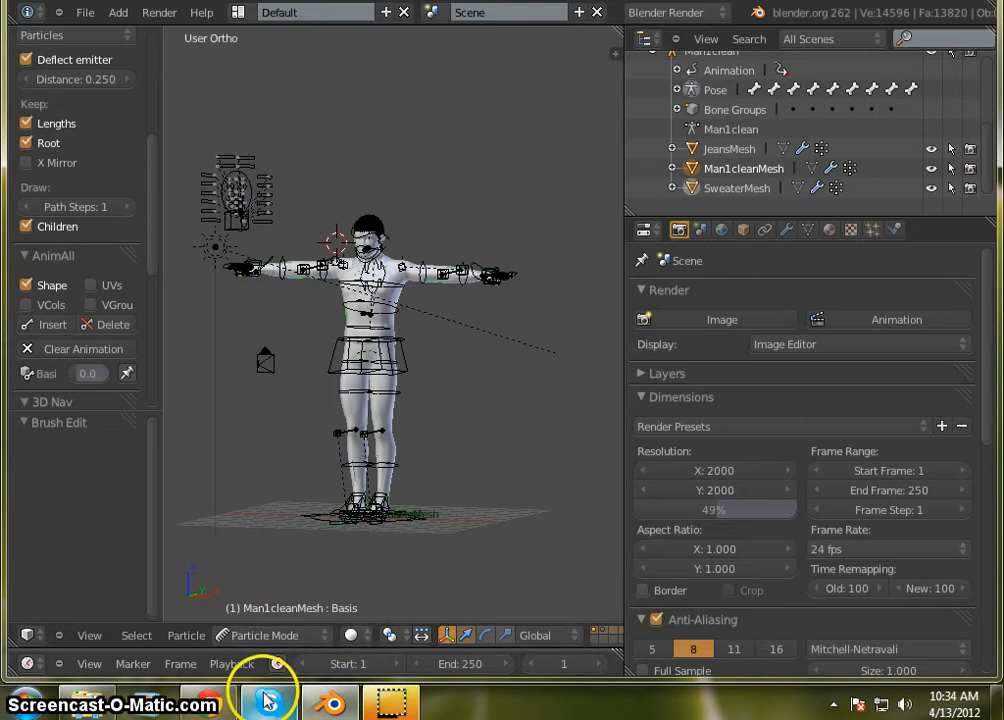
left_click(286, 638)
left_click(262, 617)
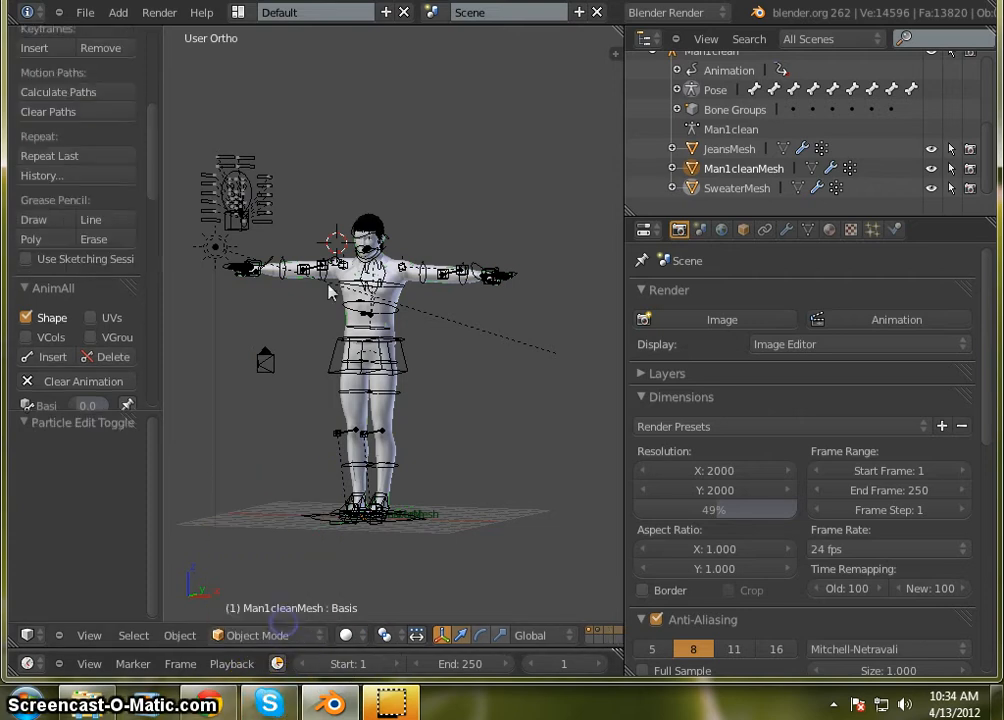
Step: Select the rig's Root control around the character's hips
right_click(385, 347)
scroll(370, 345, "up", 3)
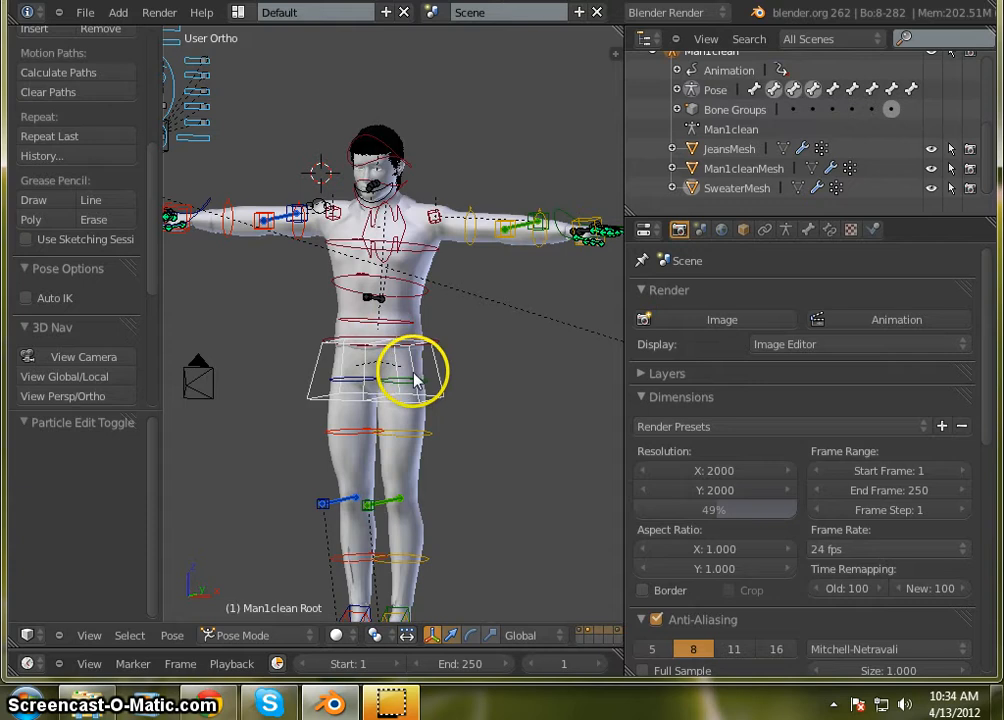
scroll(357, 320, "down", 2)
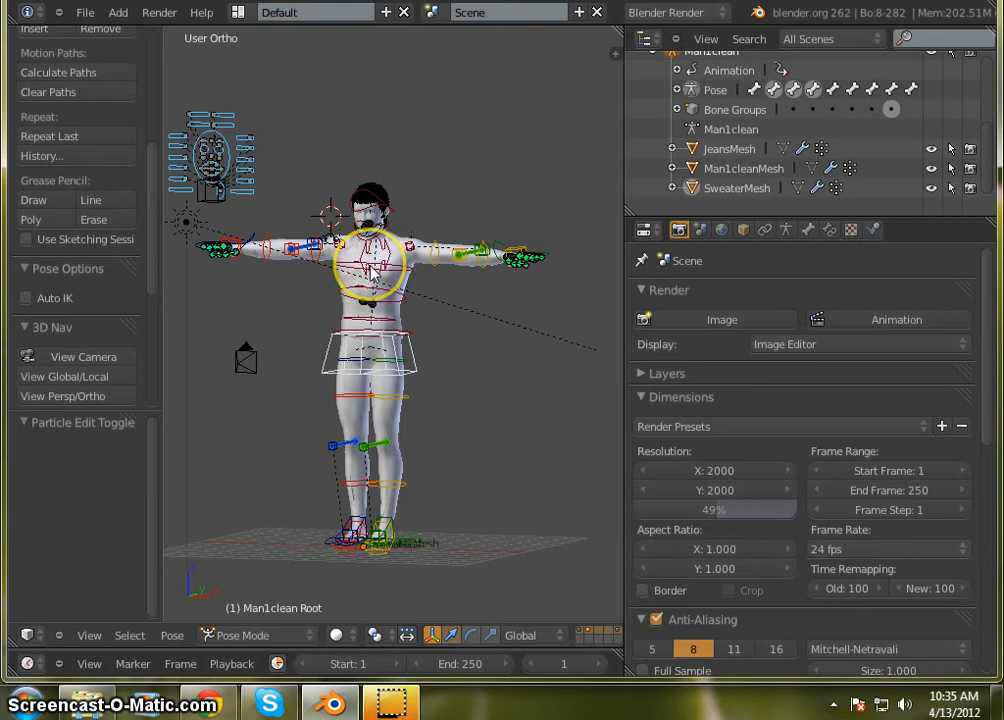
scroll(372, 270, "down", 2)
scroll(372, 275, "down", 1)
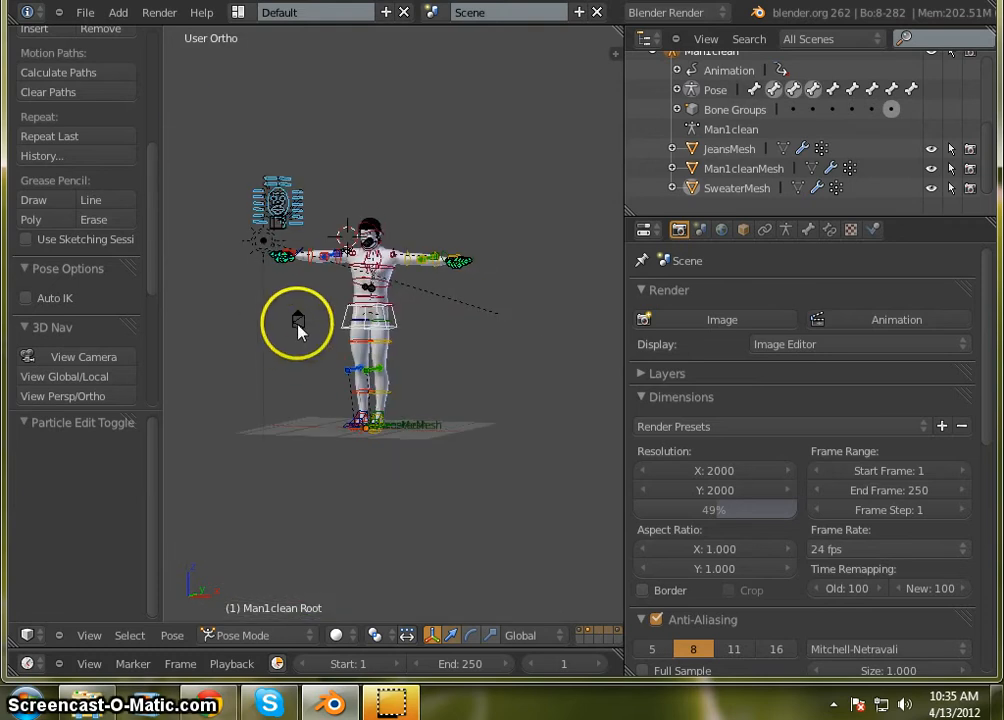
Step: Select the camera standing beside the character
right_click(293, 322)
scroll(356, 316, "up", 2)
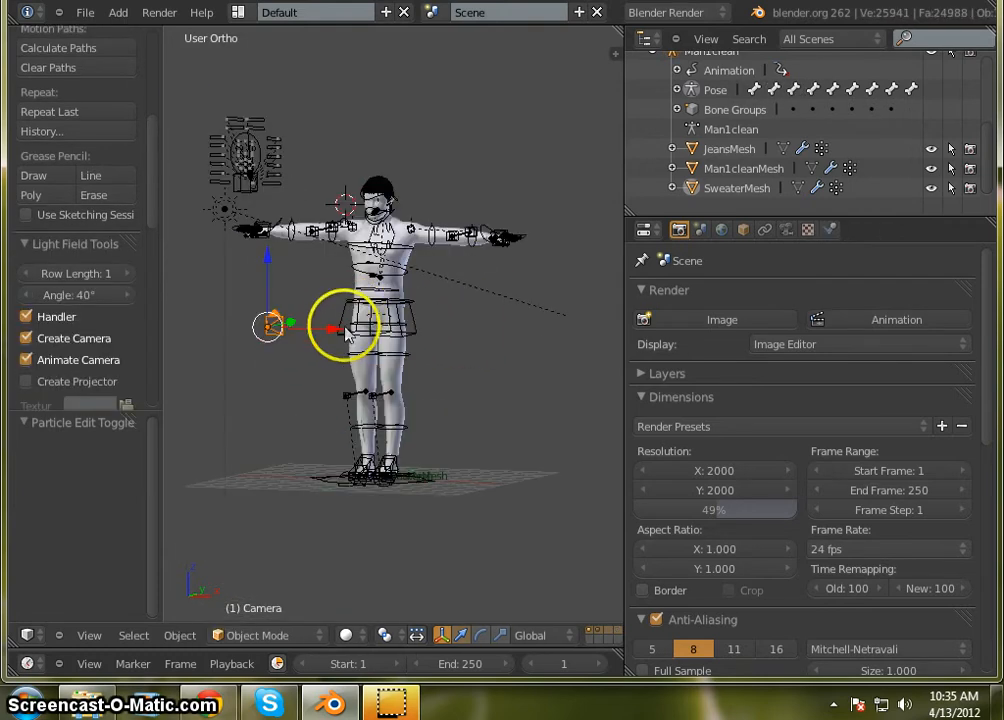
scroll(343, 338, "down", 2)
scroll(365, 298, "up", 2)
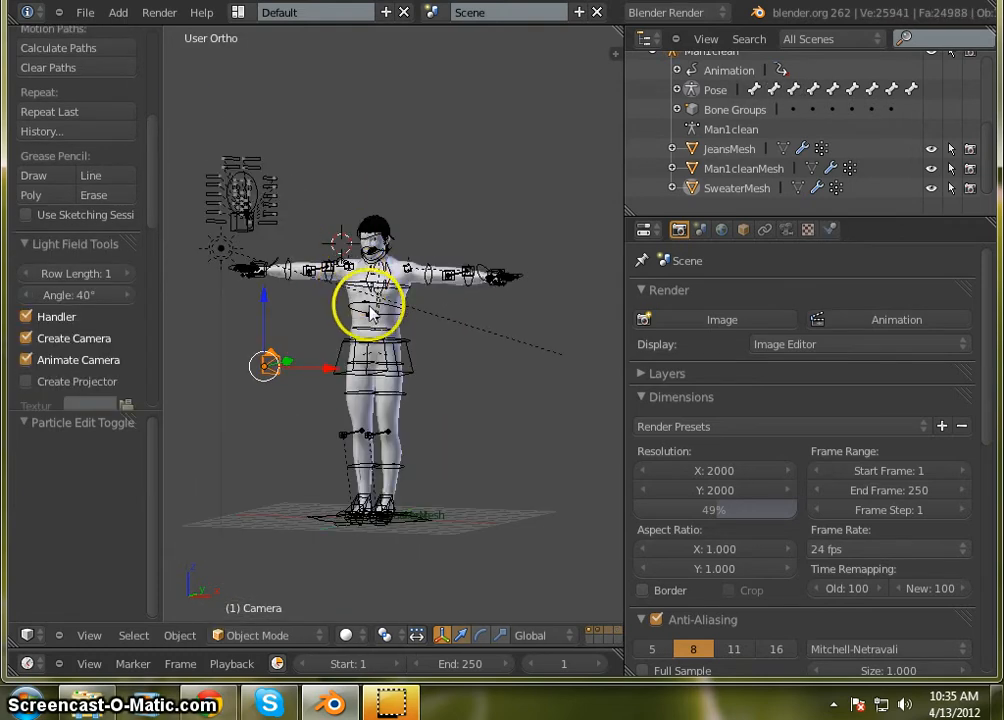
scroll(358, 298, "down", 3)
scroll(372, 314, "up", 4)
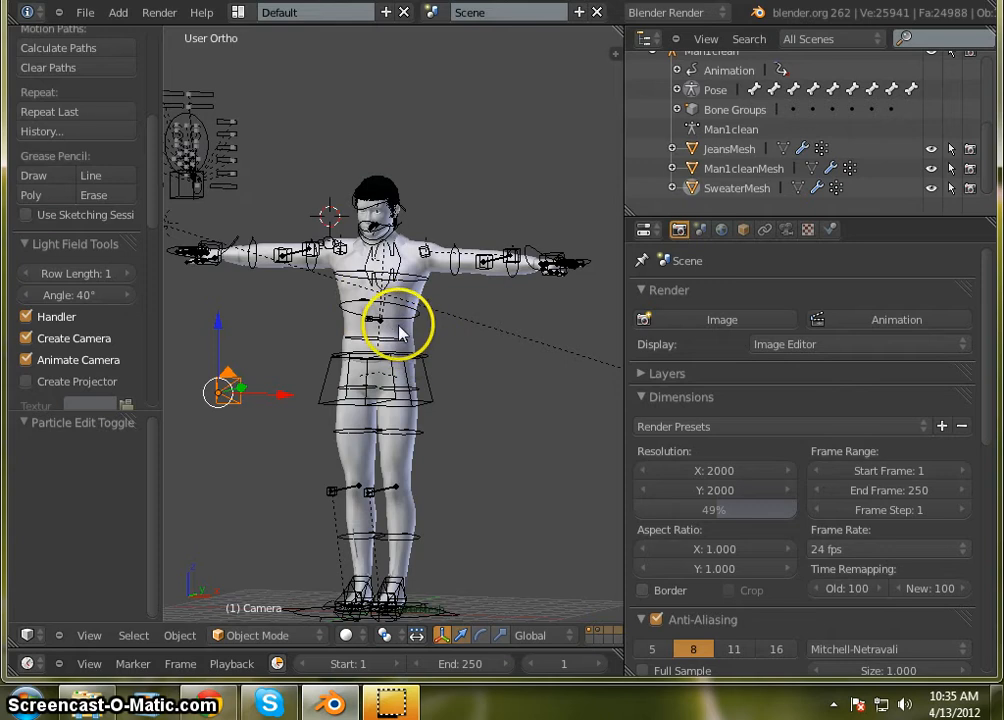
Step: Select the rig's Root control around the hips and move it slightly to shift the character's body
right_click(408, 364)
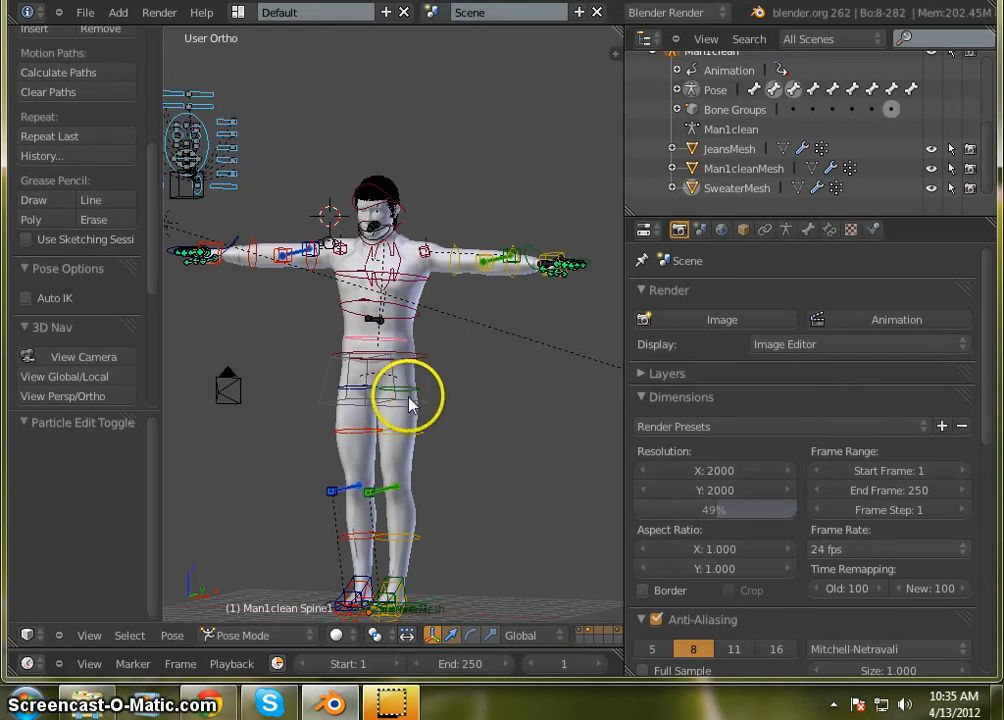
right_click(413, 400)
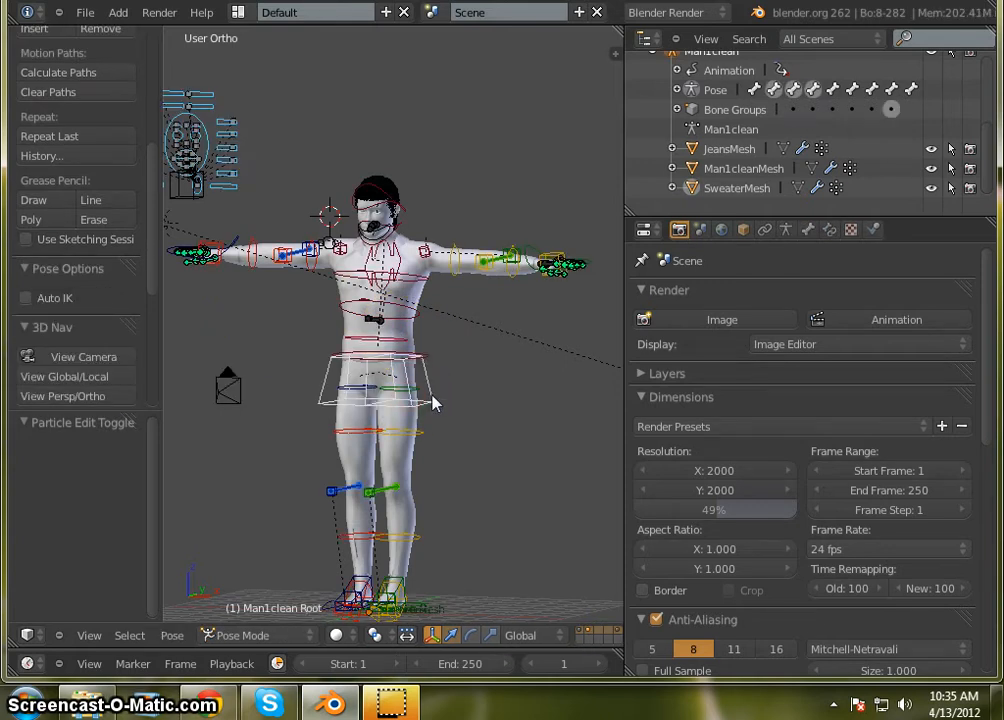
left_click(432, 393)
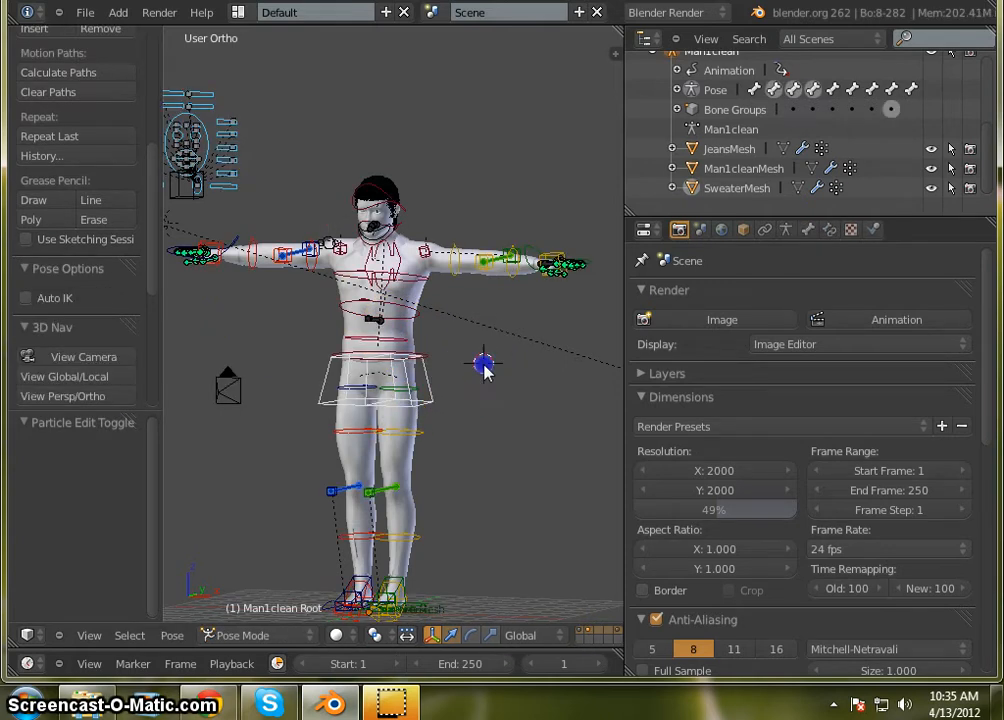
right_click(427, 395)
mouse_move(391, 387)
right_mouse_down()
mouse_move(392, 364)
mouse_move(366, 393)
mouse_move(417, 386)
mouse_move(420, 400)
right_mouse_up()
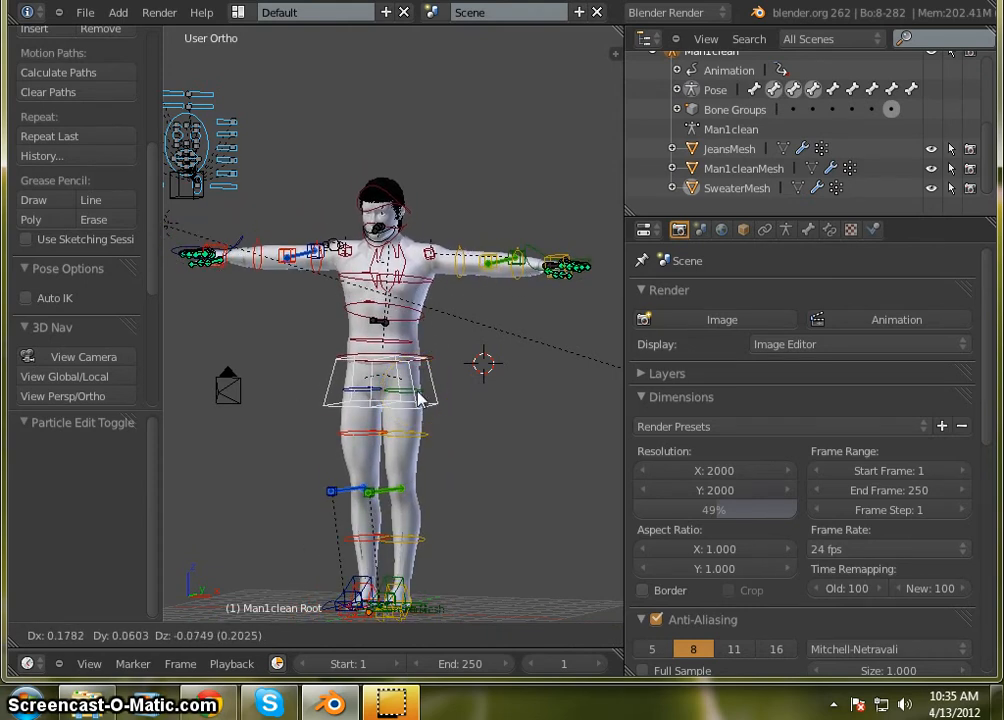
right_click_drag(419, 393, 414, 394)
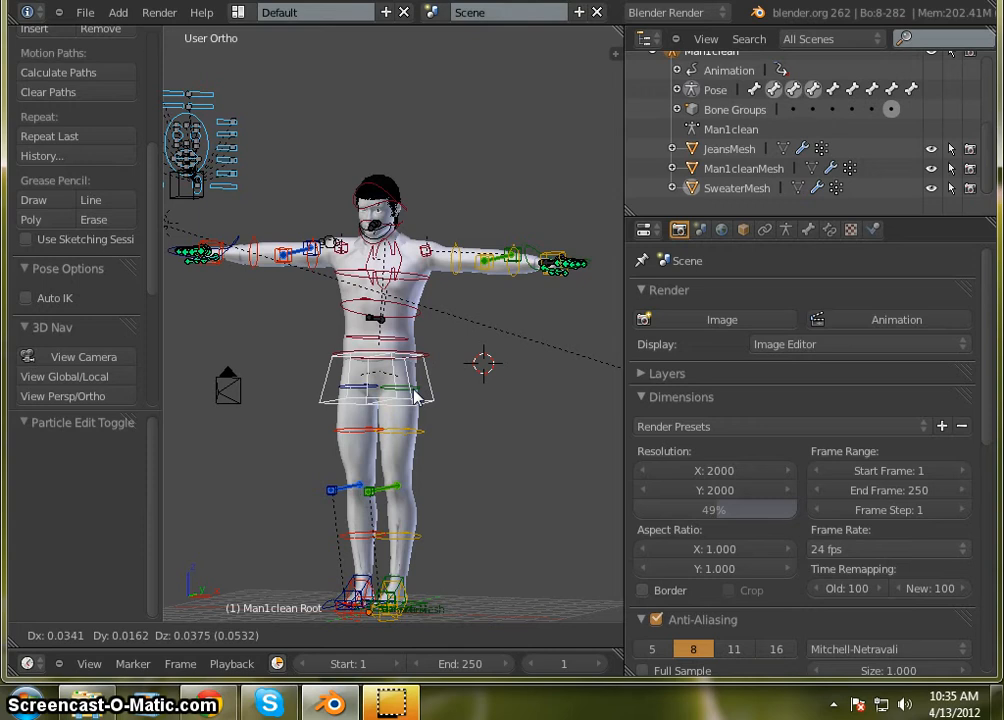
Step: Rotate the Root control 90 degrees around the global Z axis so the whole body turns sideways
key("r")
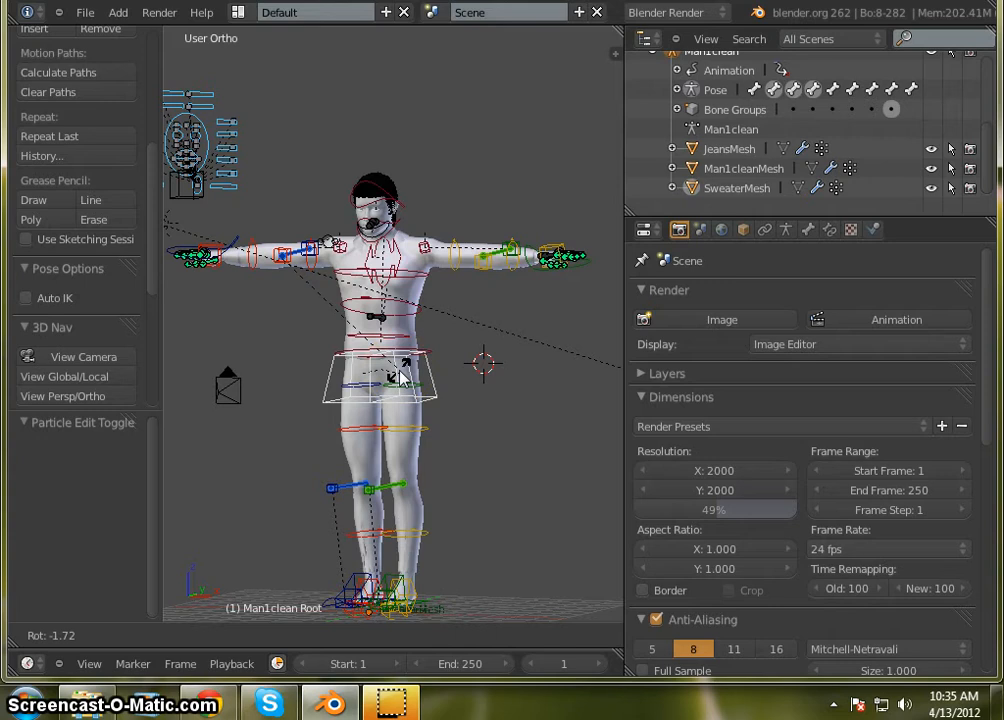
key("z")
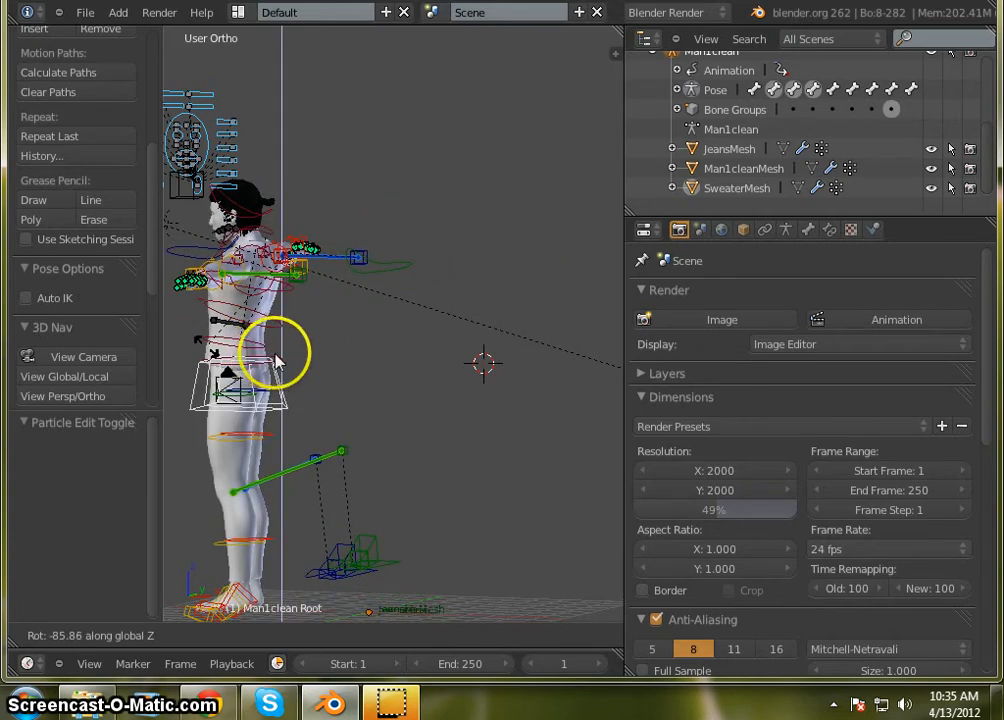
type("90")
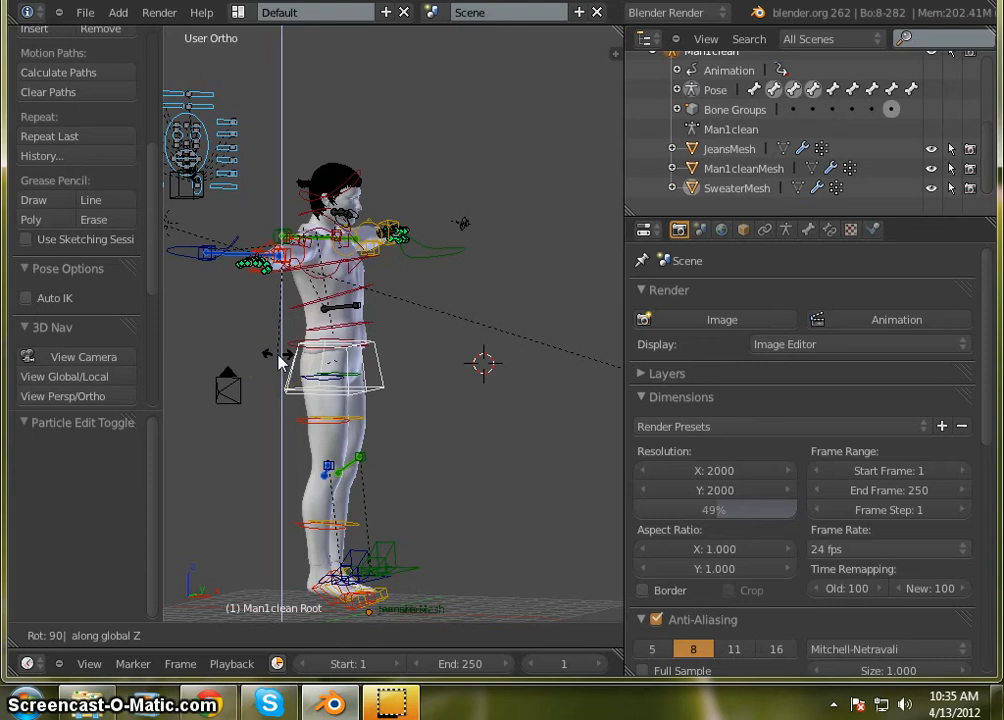
left_click(284, 363)
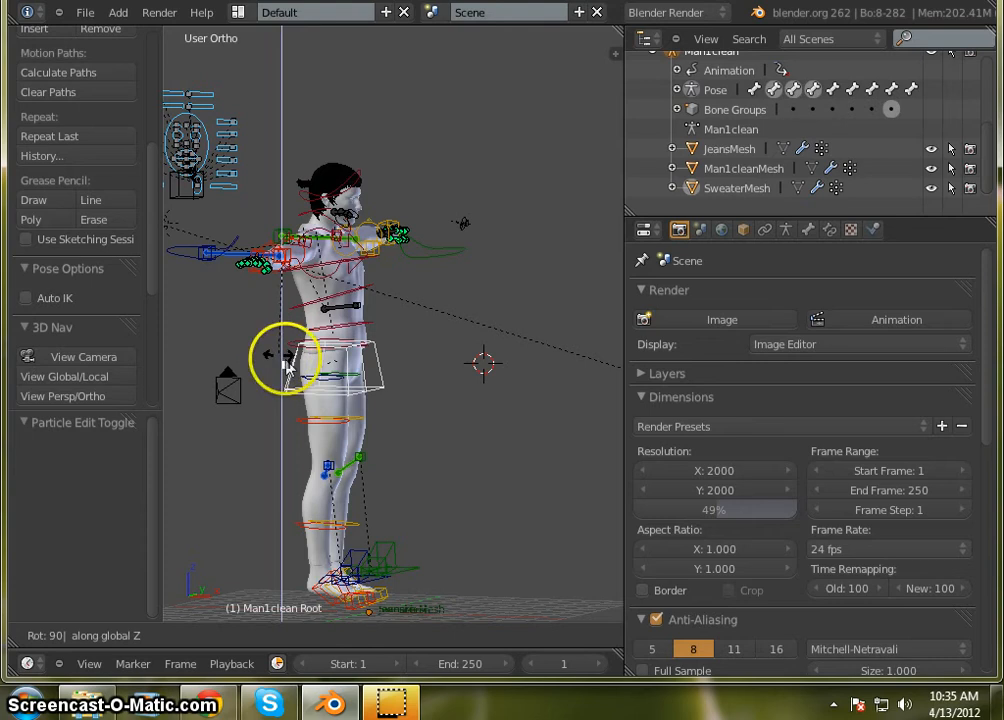
left_click(332, 224)
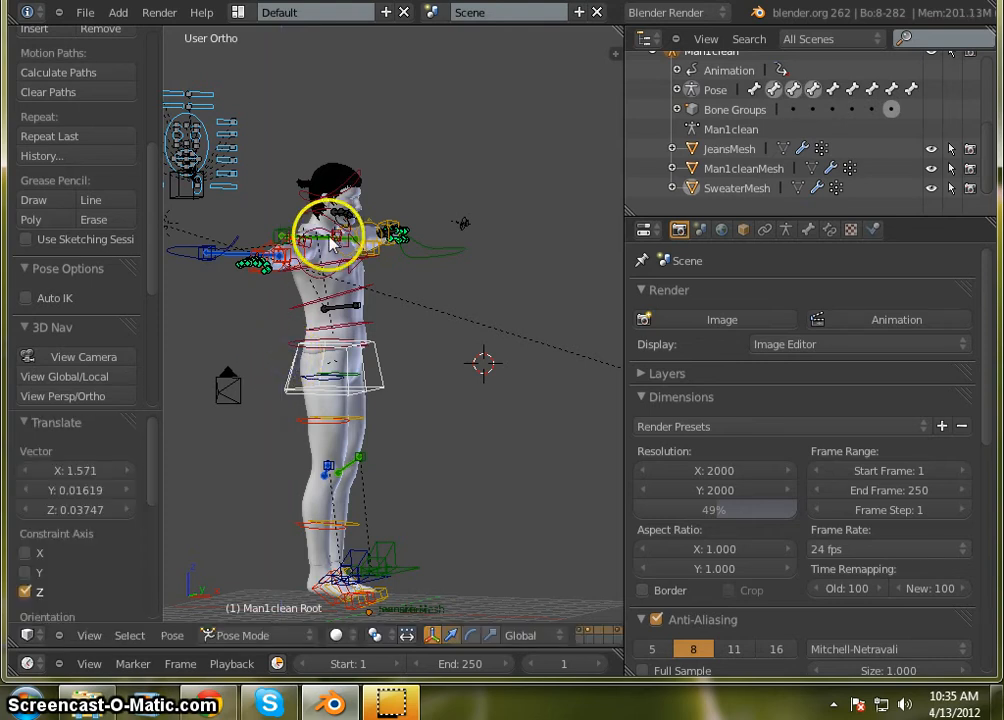
Step: In top view, move the Root control about 3.79 in X and -5.58 in Y to the grid's centre
scroll(335, 224, "up", 2)
scroll(333, 235, "up", 2)
scroll(330, 242, "down", 5)
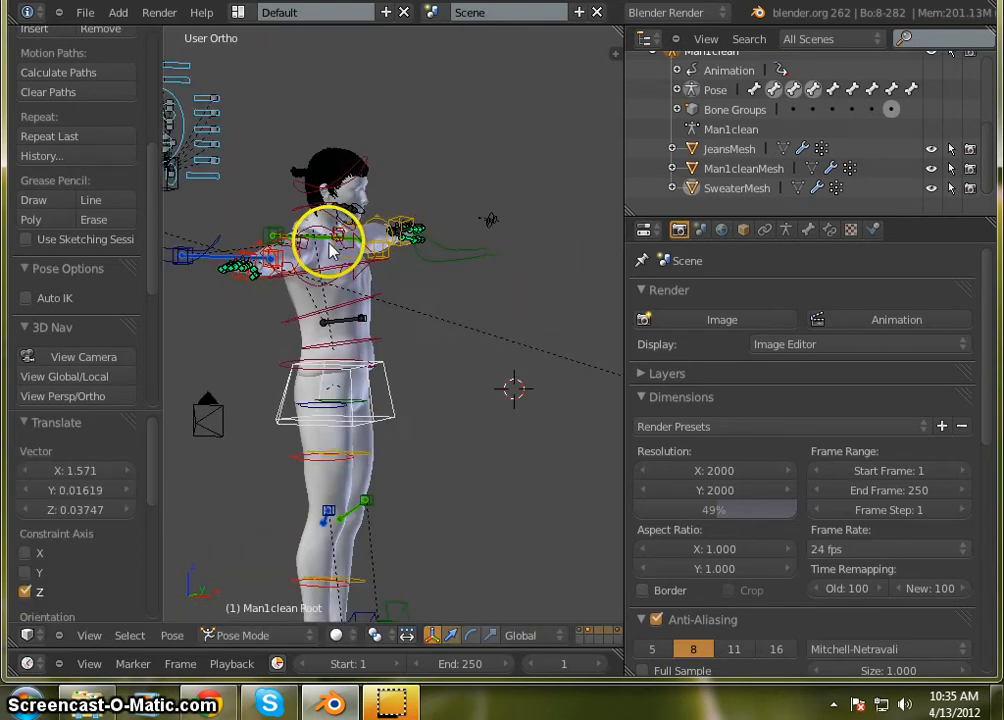
middle_click_drag(259, 393, 380, 367)
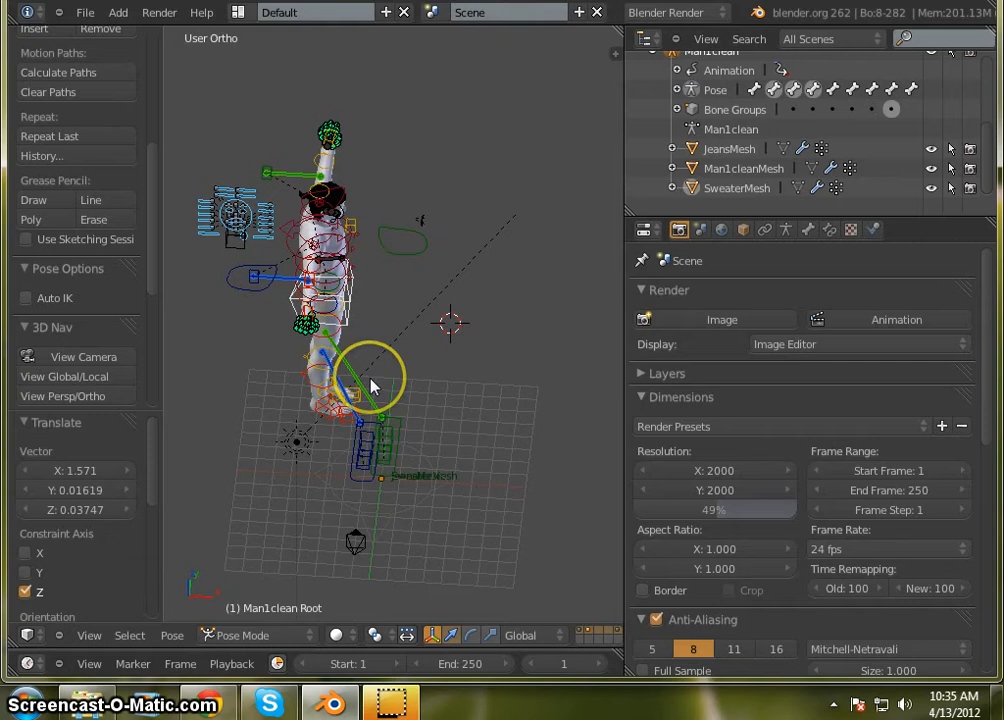
key("KP_7")
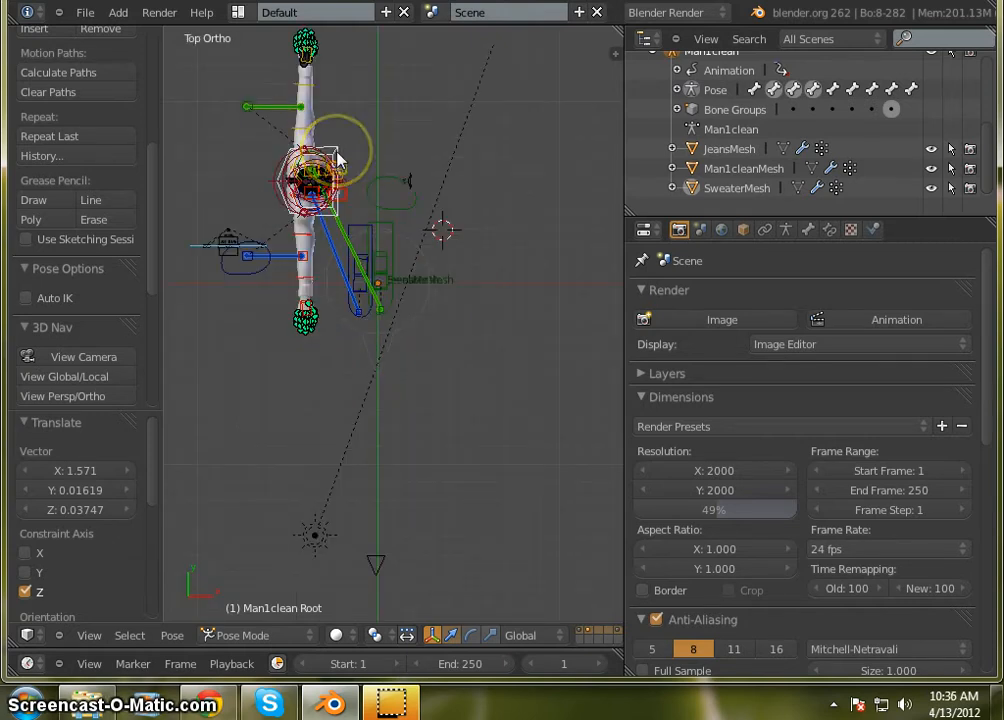
key("g")
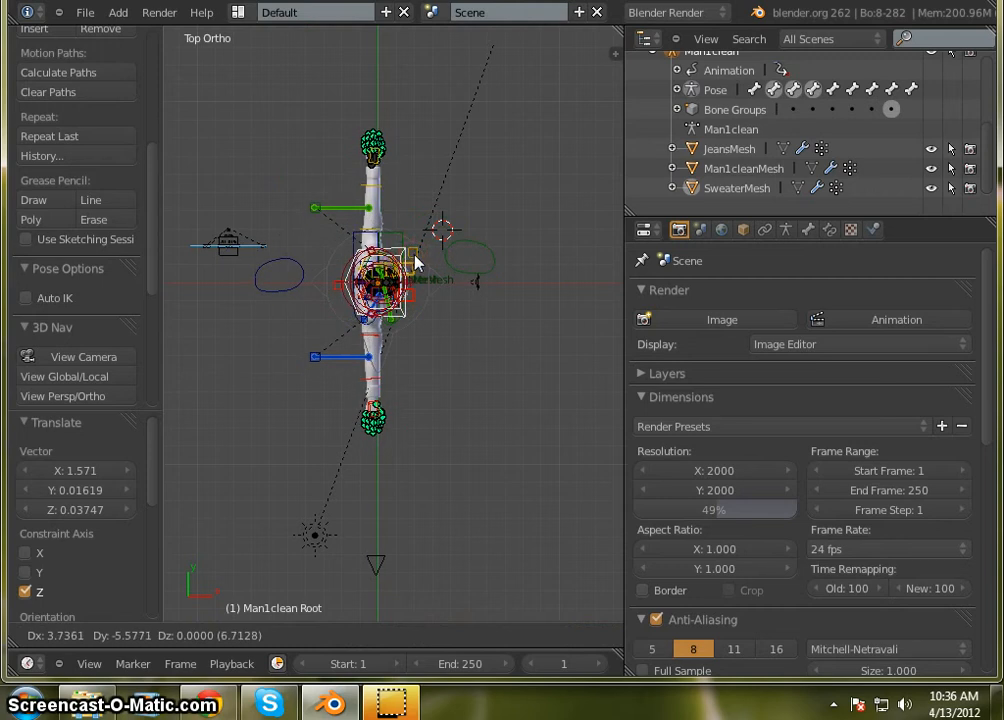
left_click(472, 254)
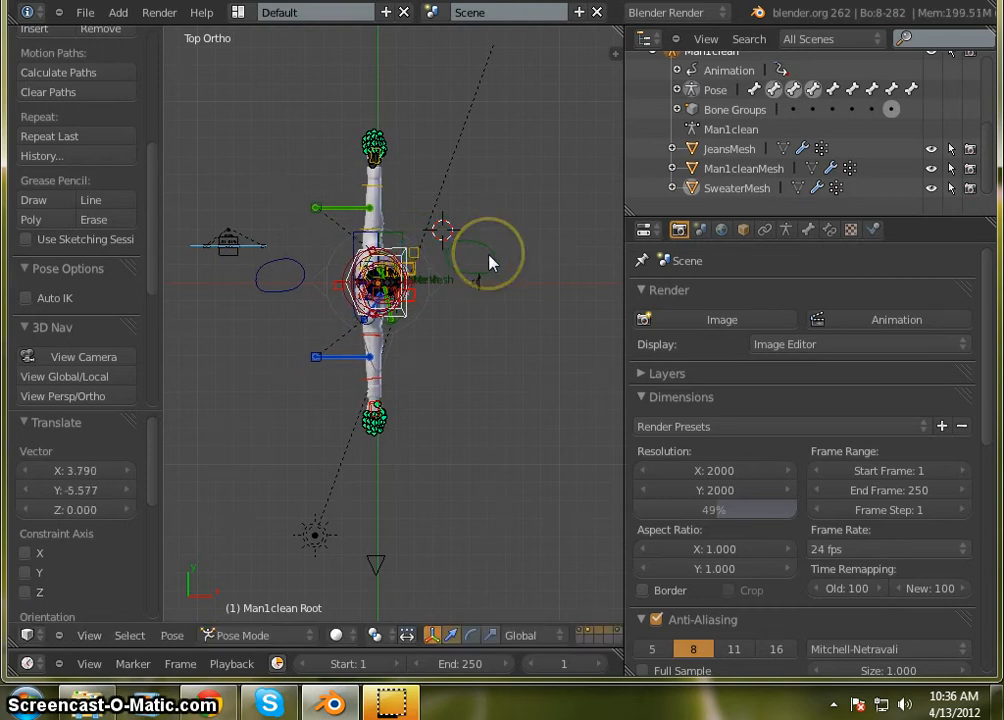
Step: Render a still image of the turned character from the camera
middle_click_drag(477, 448, 438, 243)
left_click(745, 317)
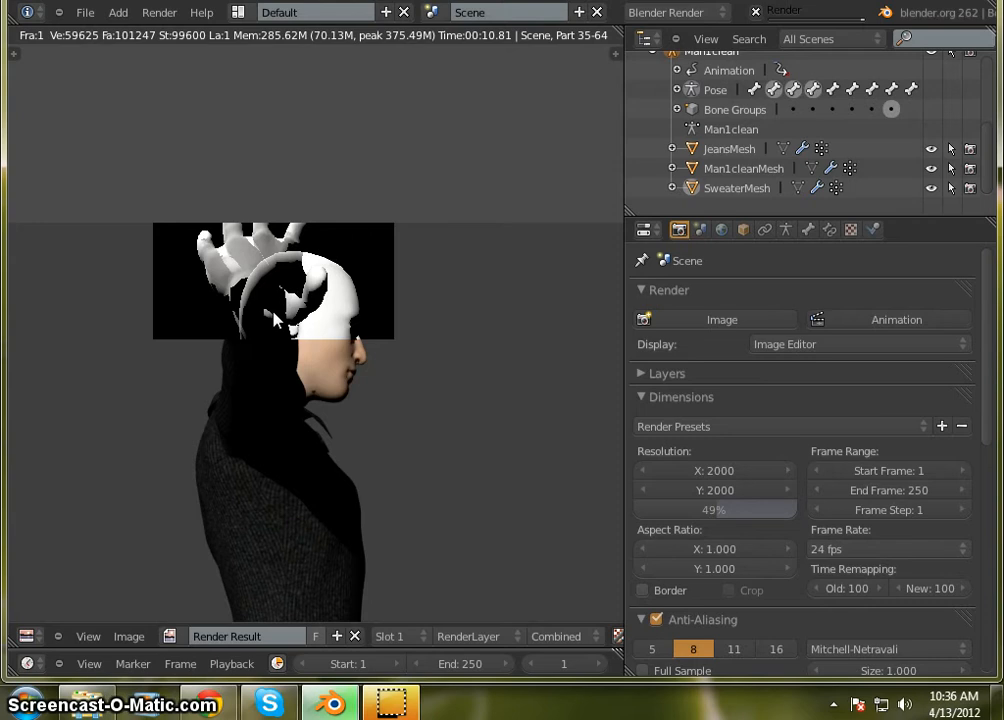
scroll(275, 318, "up", 1)
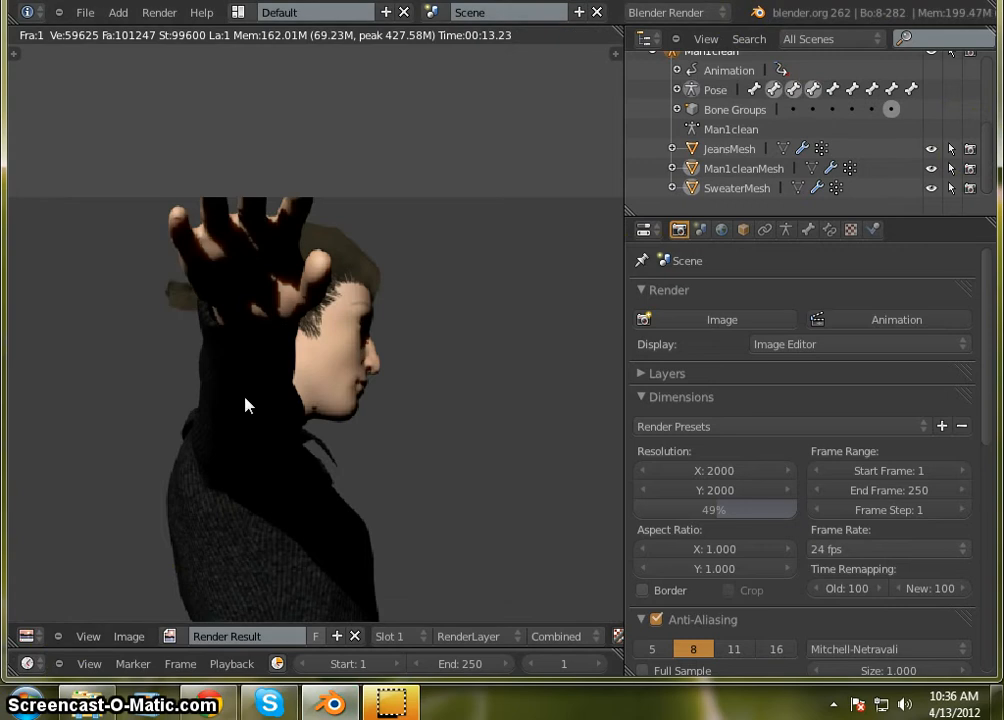
Step: Replace the render result with the 3D View
left_click(27, 636)
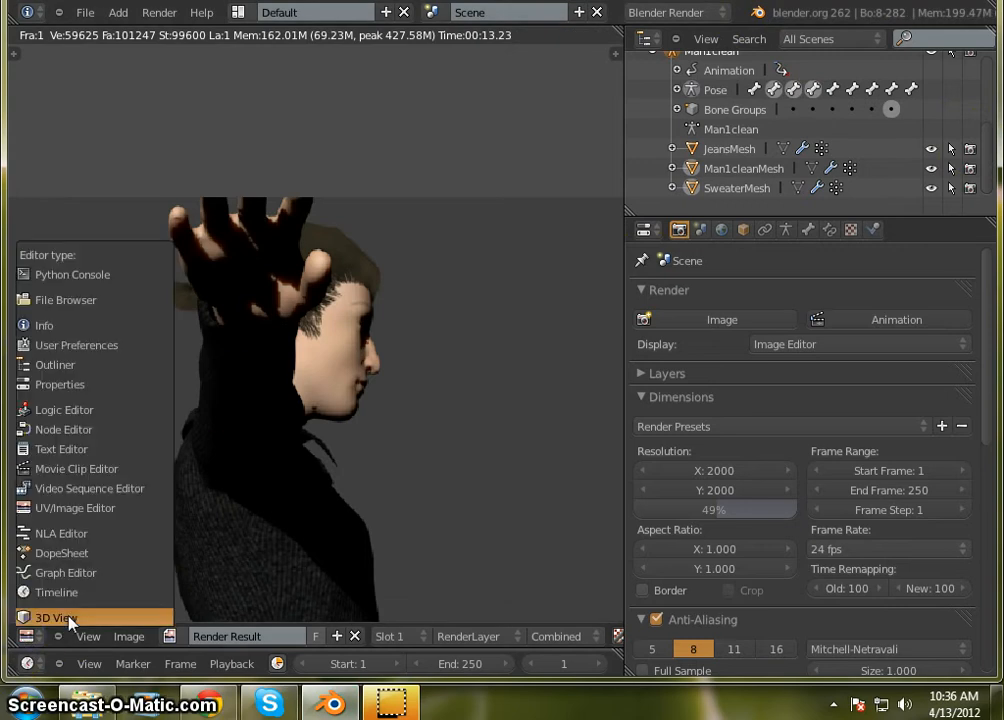
left_click(56, 617)
left_click_drag(300, 292, 377, 285)
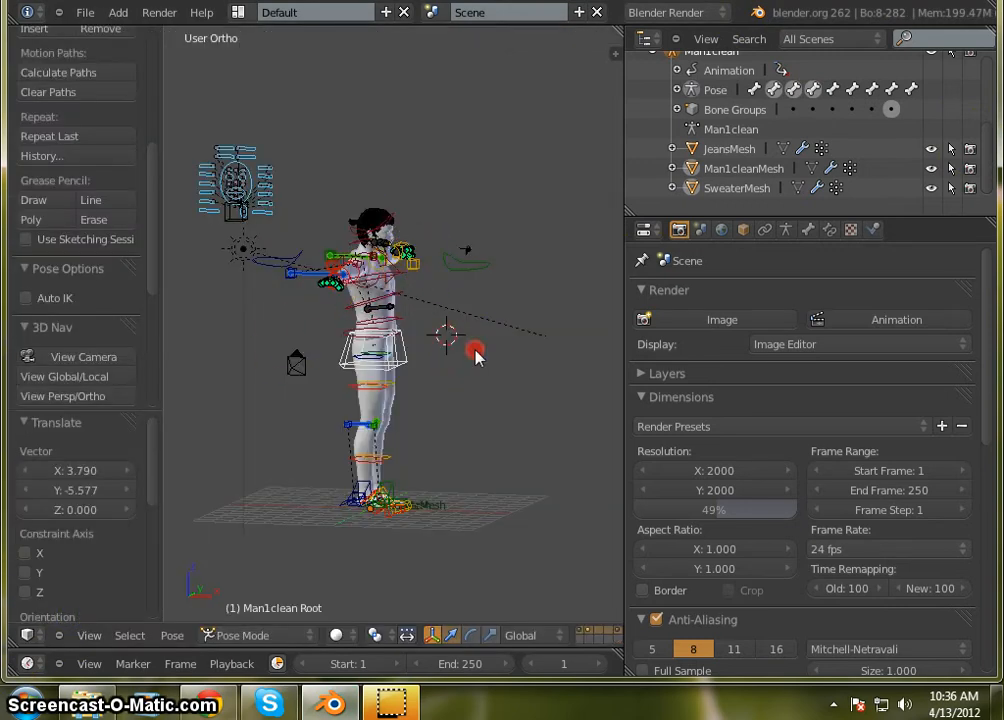
Step: Facing the character in the right orthographic view, rotate his right upper arm about 78 degrees down to his side
mouse_move(473, 347)
middle_mouse_down()
mouse_move(359, 354)
mouse_move(387, 363)
mouse_move(291, 358)
mouse_move(362, 358)
mouse_move(335, 363)
middle_mouse_up()
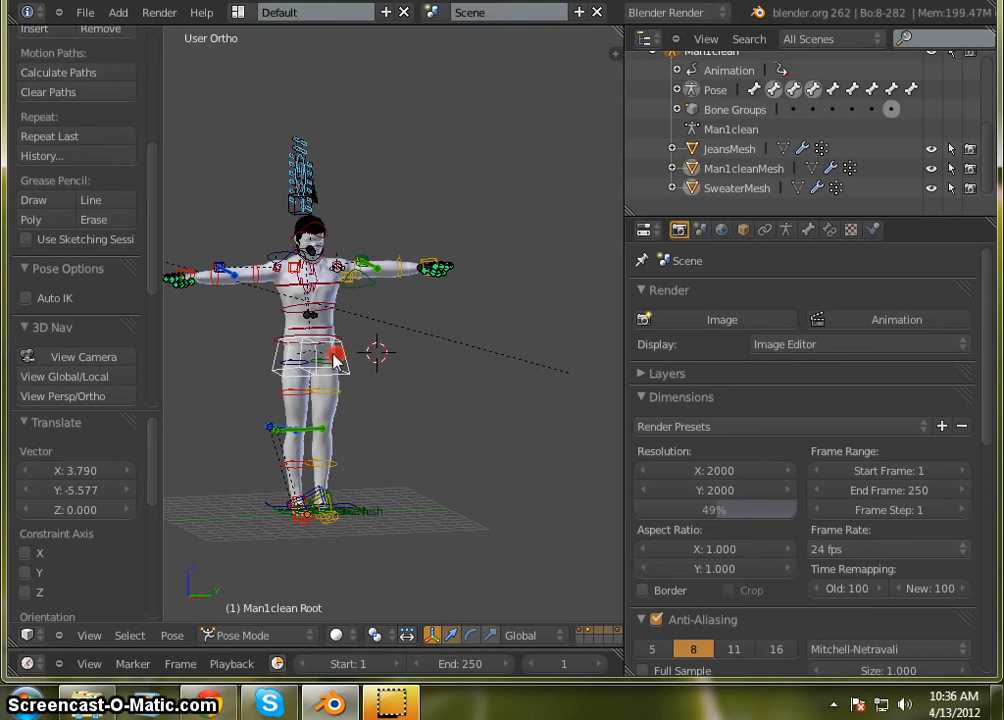
key("KP_3")
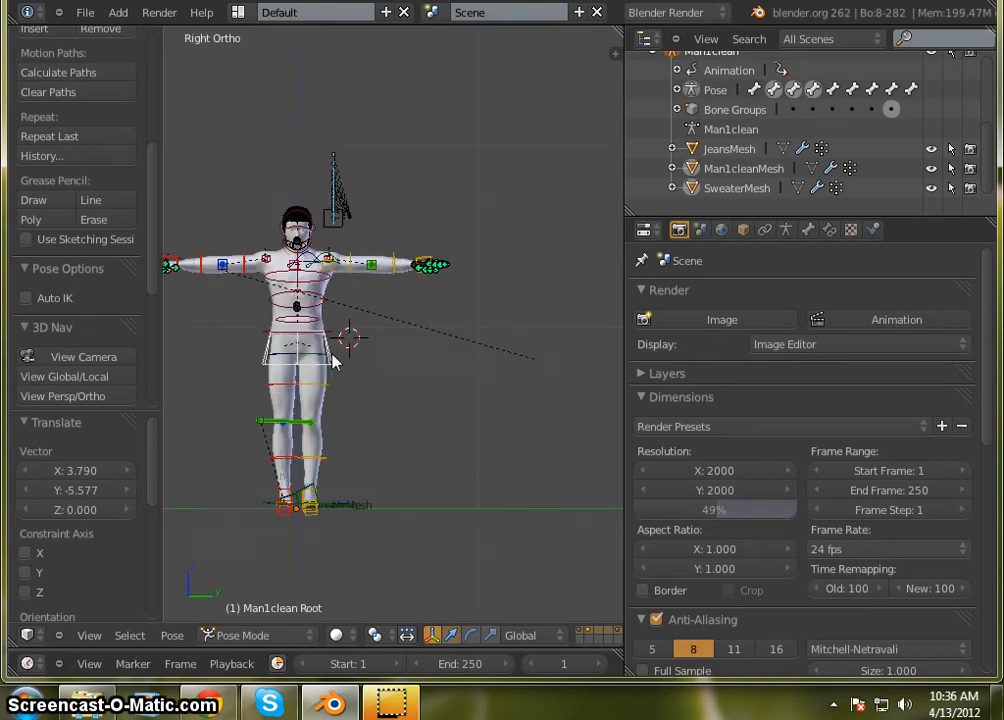
scroll(226, 242, "up", 5)
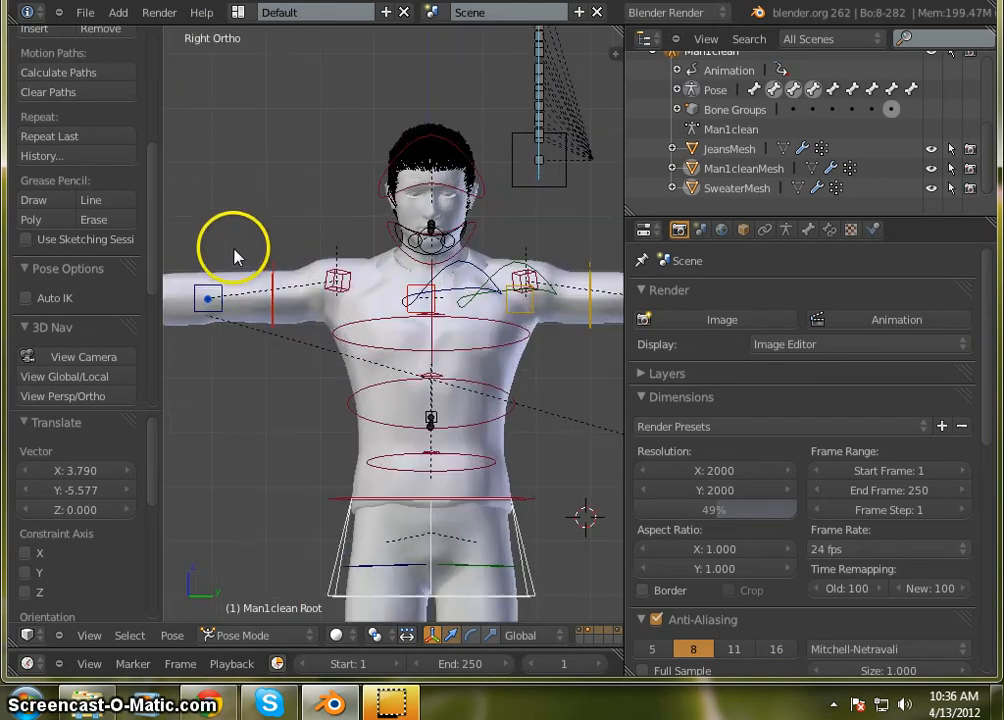
right_click_drag(275, 267, 428, 490)
scroll(353, 196, "down", 3)
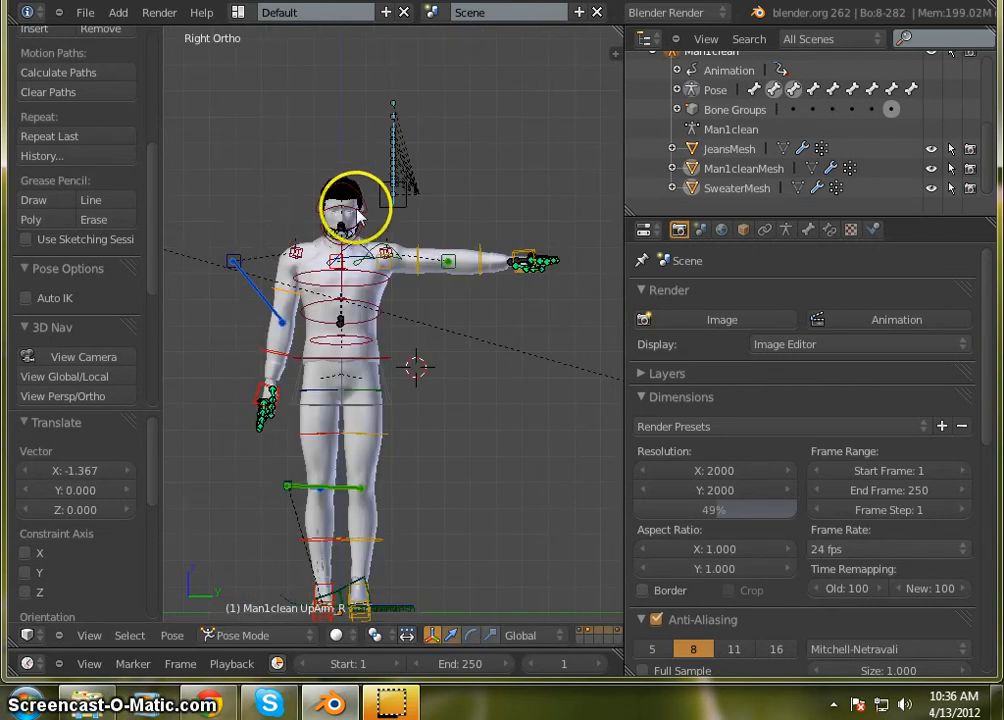
Step: Rotate the character's left upper arm about 75 degrees down to his side
right_click(436, 270)
key("r")
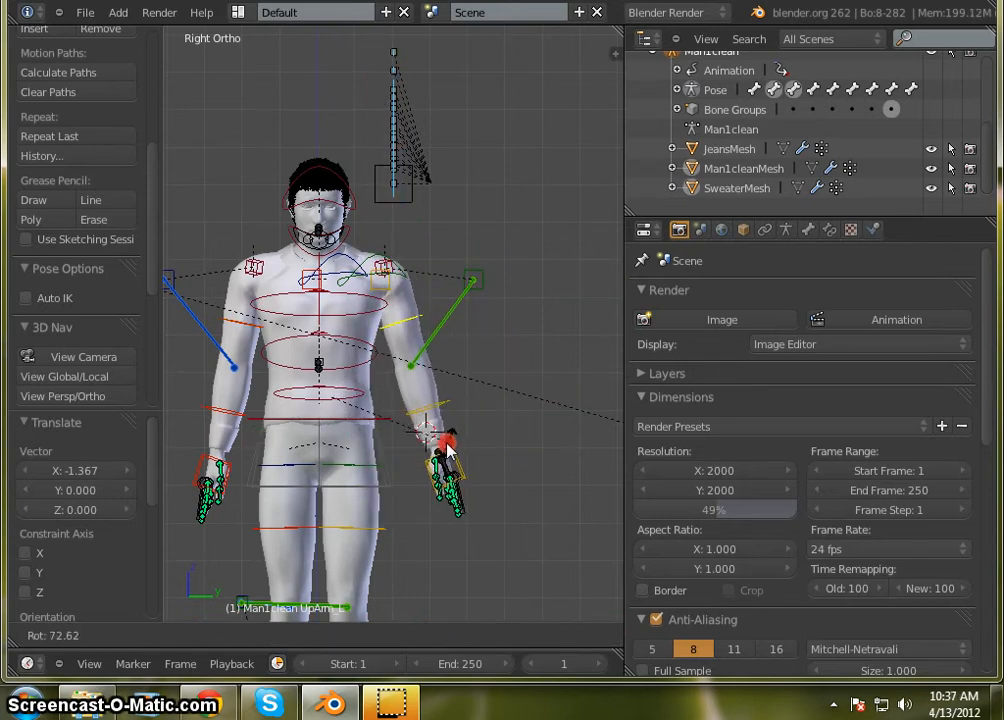
left_click(441, 450)
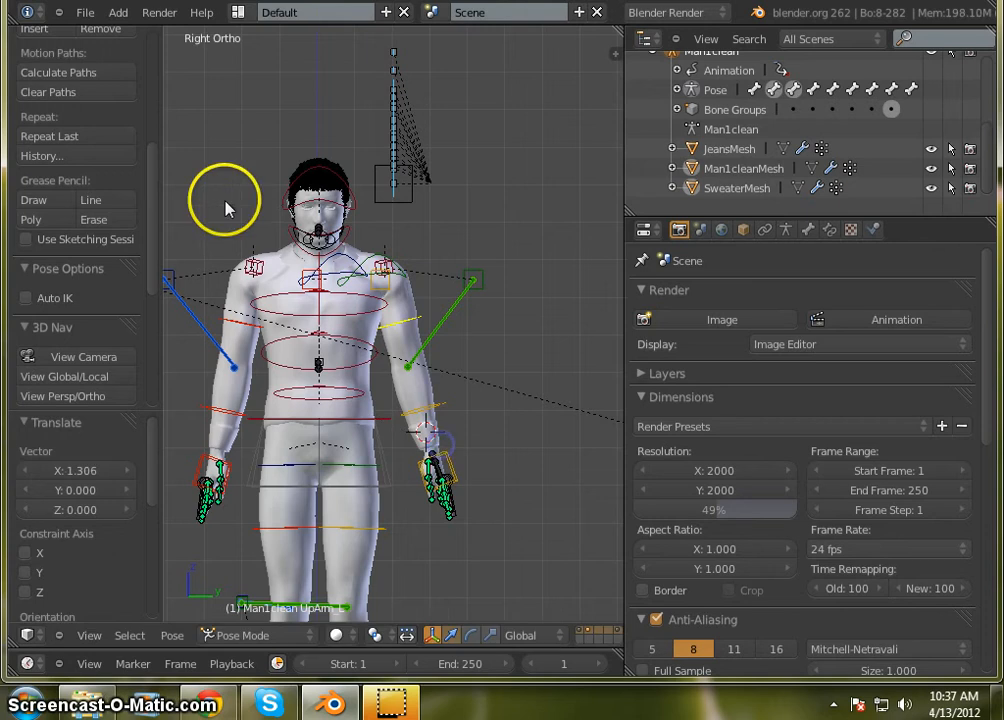
Step: Check the head and shoulders up close, and render a still image with both arms lowered
scroll(538, 222, "down", 4)
scroll(402, 152, "up", 4)
scroll(550, 242, "up", 3)
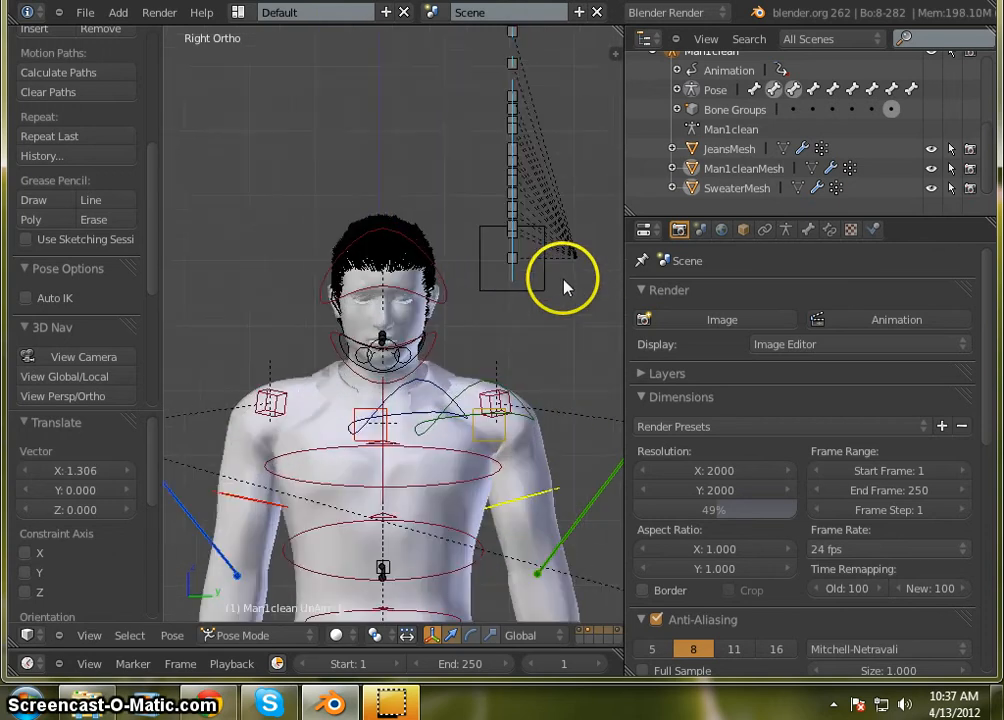
scroll(352, 270, "down", 1)
scroll(355, 275, "up", 1)
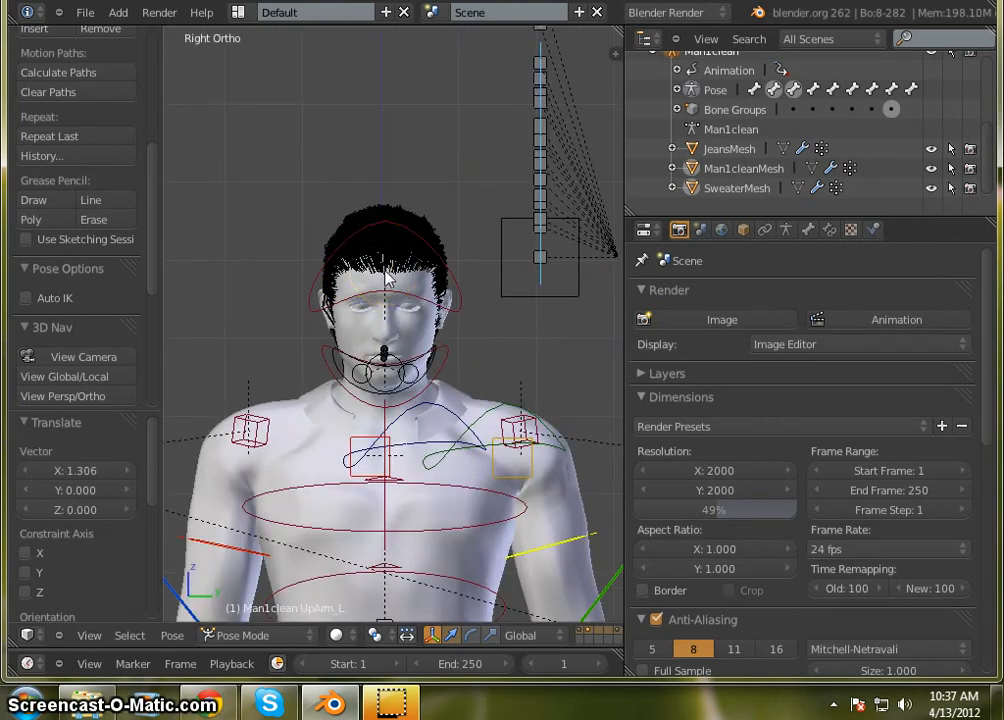
left_click(740, 320)
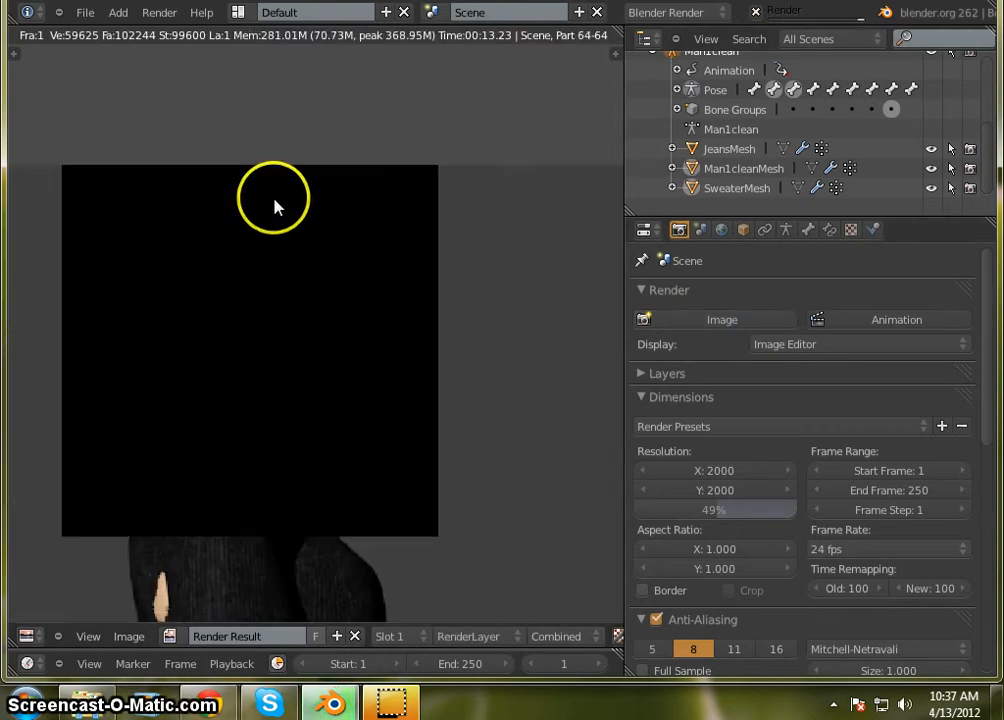
Step: Examine the rendered profile up close, checking the hair around the ear and neck and the sweater's shoulder
scroll(233, 252, "up", 2)
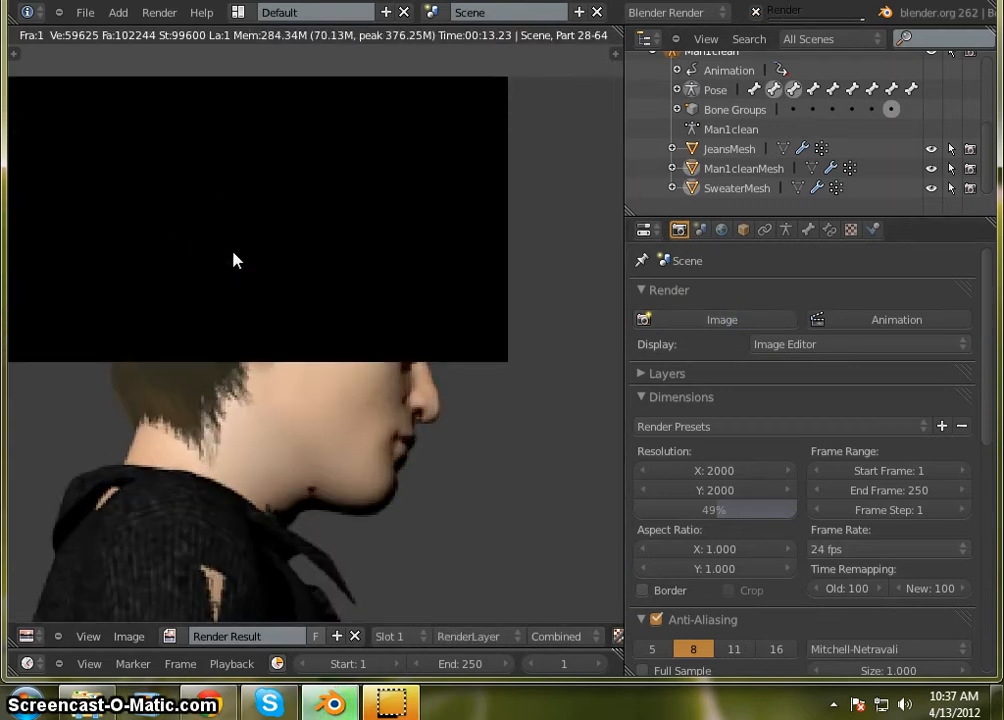
scroll(233, 252, "down", 3)
scroll(242, 480, "down", 3)
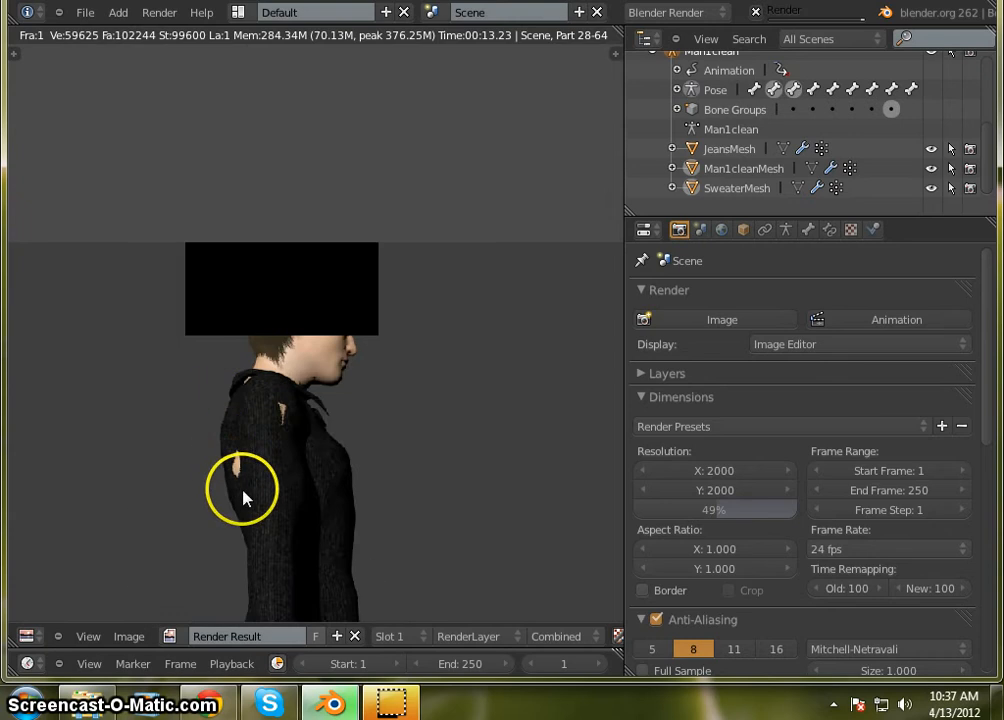
scroll(243, 485, "up", 3)
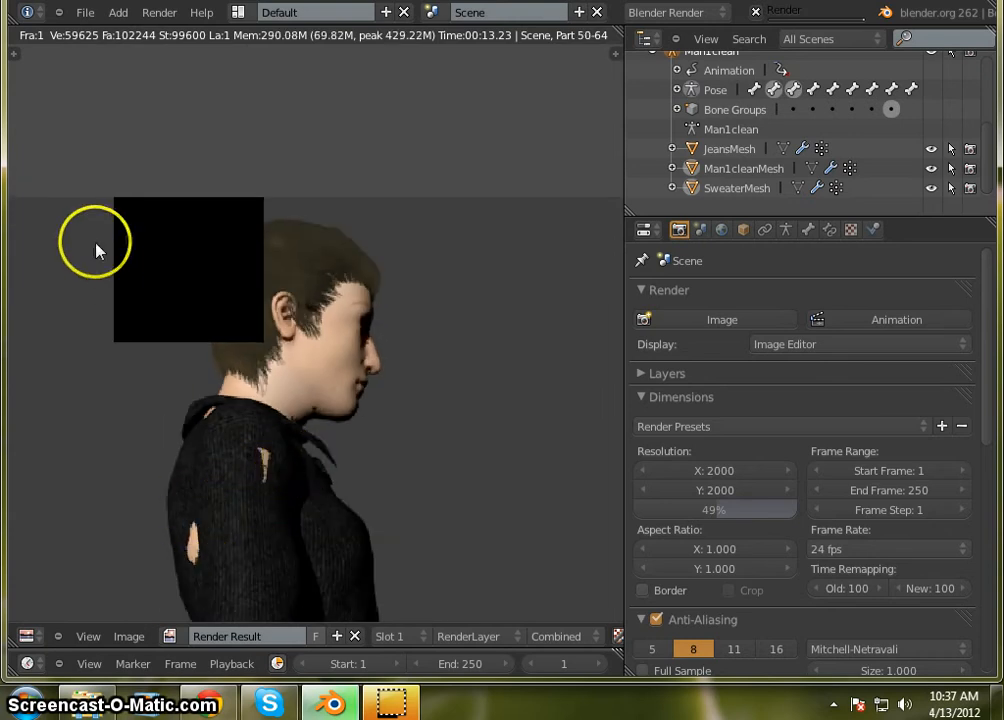
scroll(238, 231, "up", 1)
scroll(235, 229, "up", 1)
scroll(236, 234, "down", 1)
scroll(205, 235, "up", 1)
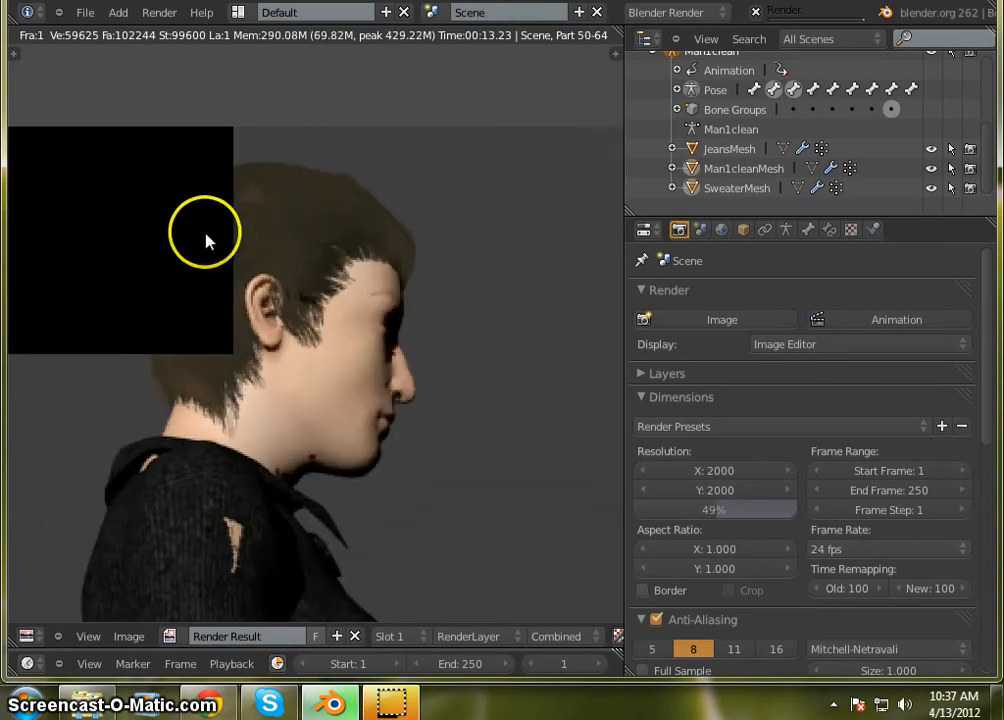
scroll(205, 238, "up", 1)
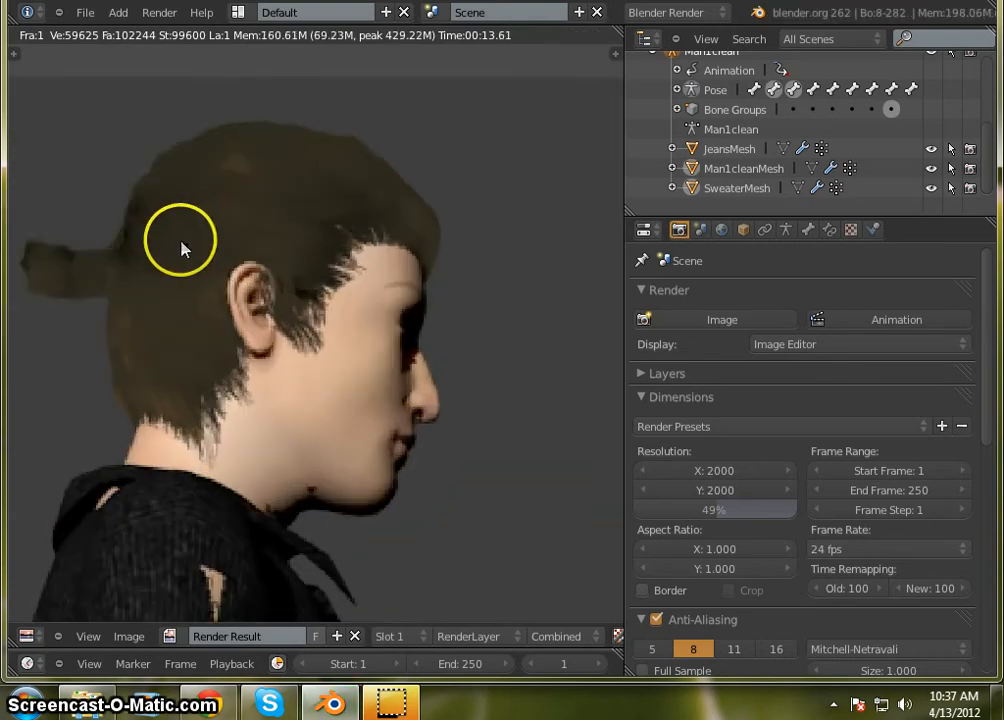
middle_click_drag(157, 259, 193, 288)
scroll(161, 264, "up", 1)
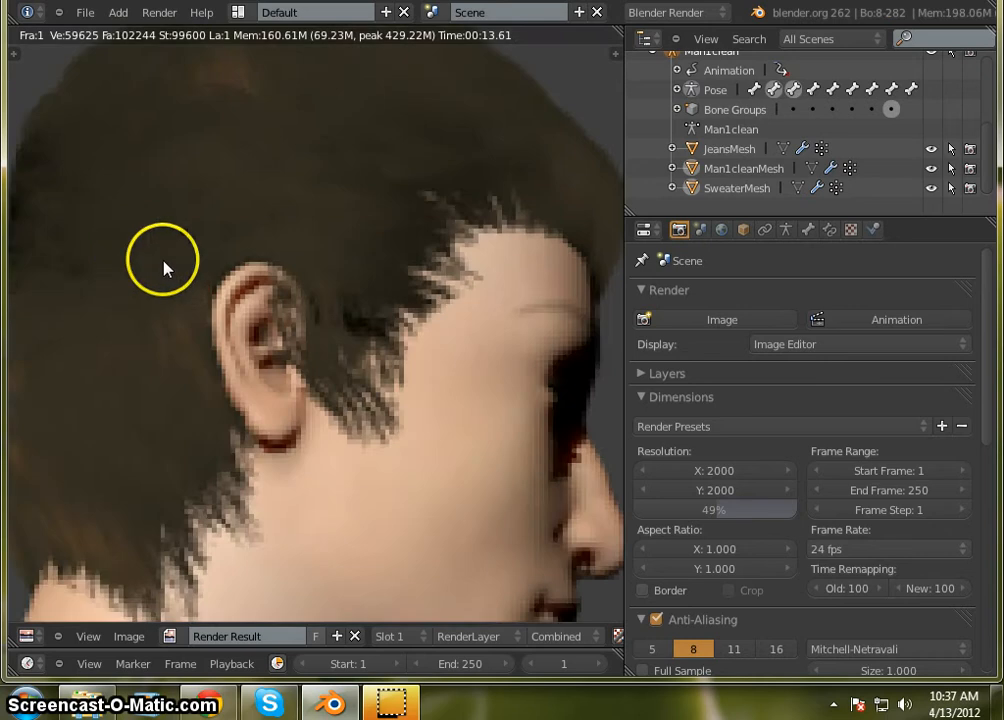
scroll(168, 269, "down", 4)
scroll(247, 305, "up", 1)
scroll(250, 309, "up", 2)
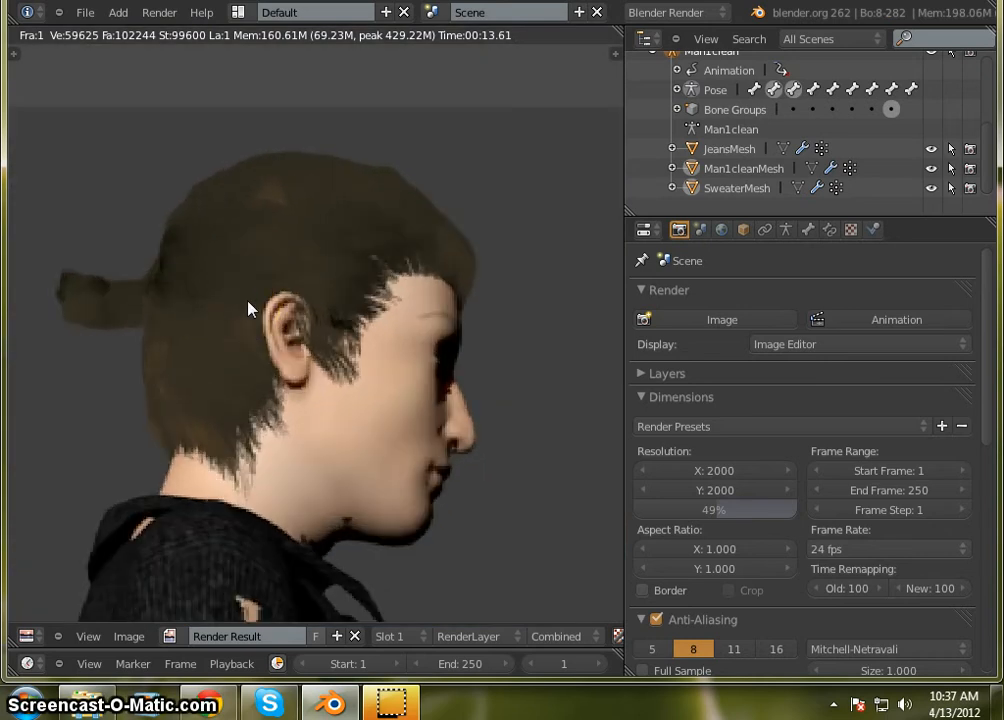
Step: Inspect the rendered profile from several distances, comparing the ponytail, hairline and face with the torn sweater
scroll(250, 305, "up", 1)
scroll(250, 306, "down", 2)
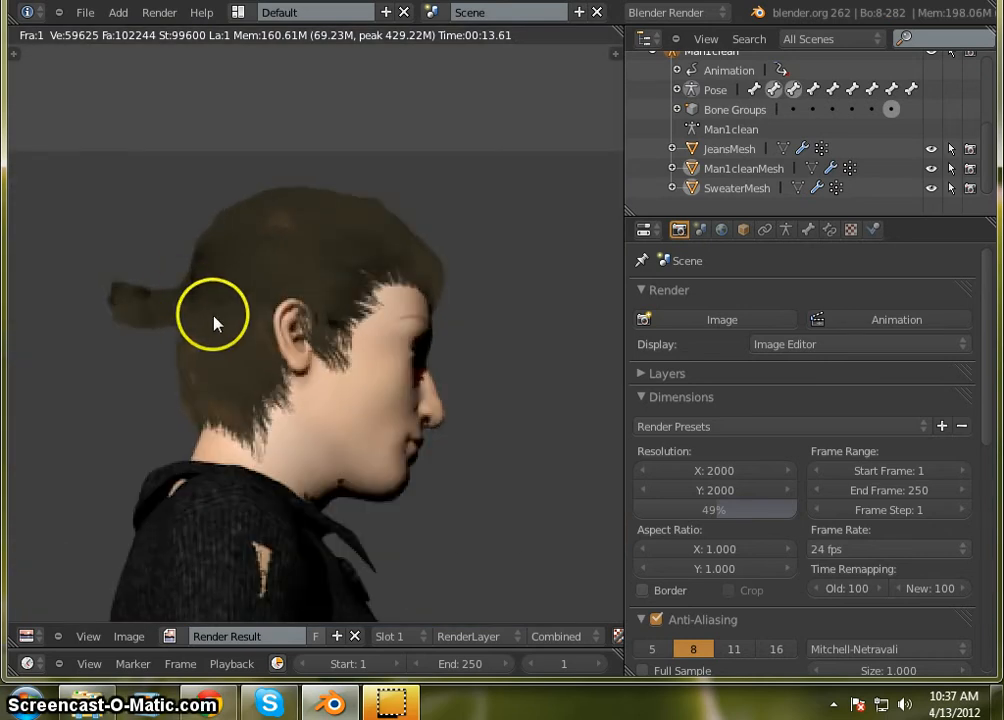
scroll(213, 314, "up", 1)
middle_click(213, 314)
mouse_move(207, 300)
middle_mouse_down()
mouse_move(225, 264)
mouse_move(208, 347)
mouse_move(188, 318)
mouse_move(282, 352)
mouse_move(240, 282)
mouse_move(218, 278)
mouse_move(231, 249)
mouse_move(225, 276)
middle_mouse_up()
scroll(170, 276, "up", 2)
scroll(175, 282, "down", 3)
scroll(205, 252, "up", 2)
scroll(204, 254, "down", 3)
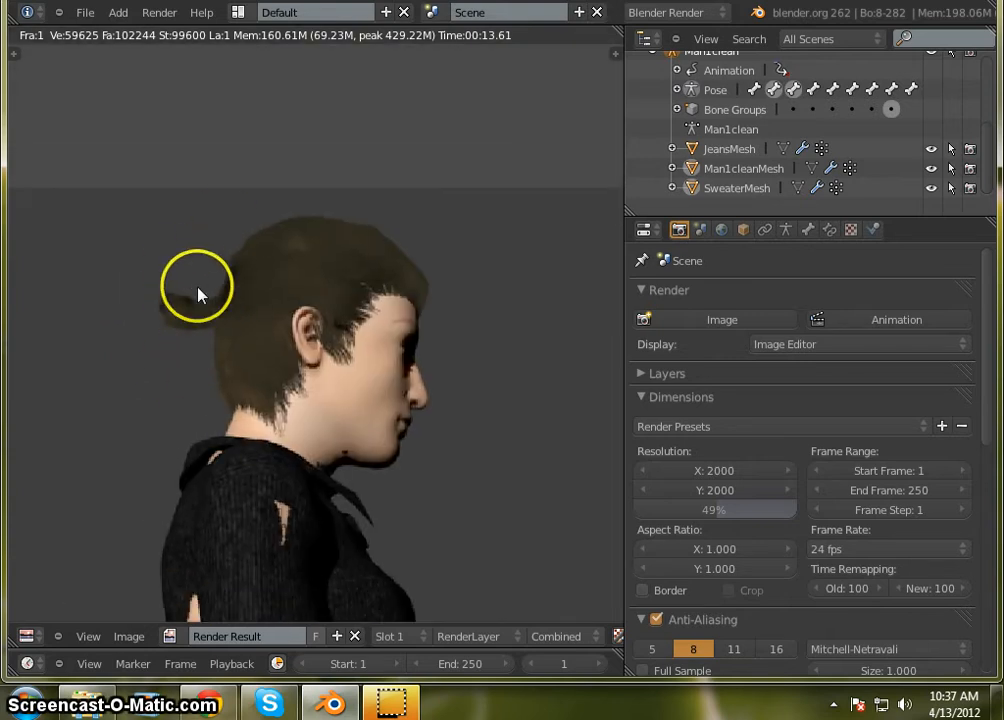
mouse_move(204, 322)
middle_mouse_down()
mouse_move(199, 261)
mouse_move(206, 288)
middle_mouse_up()
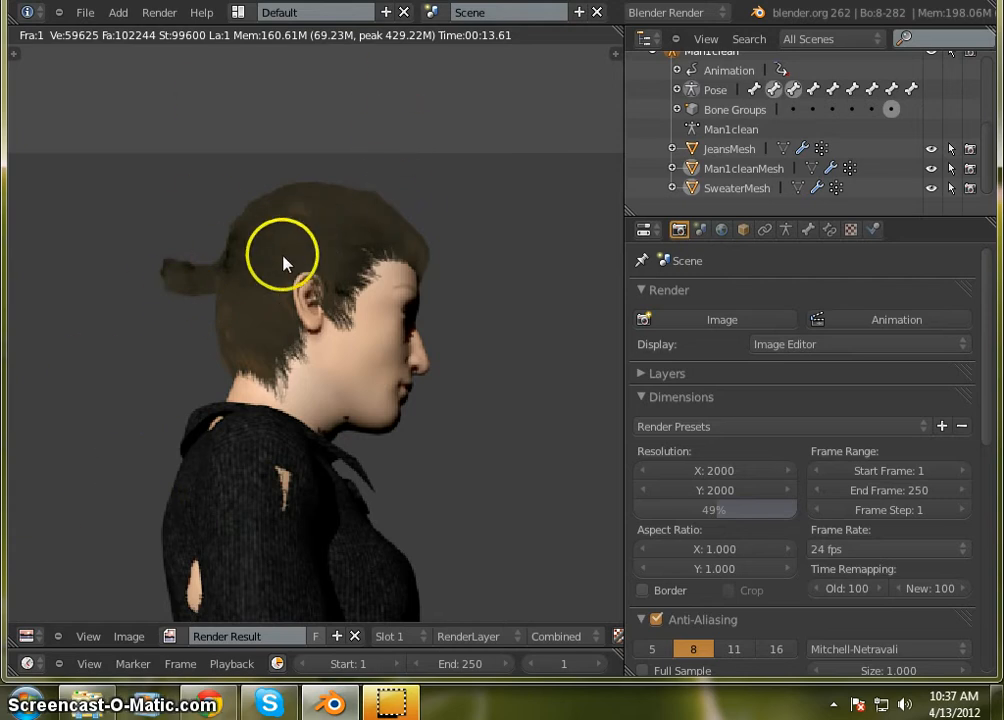
mouse_move(224, 269)
middle_mouse_down()
mouse_move(224, 172)
mouse_move(226, 262)
middle_mouse_up()
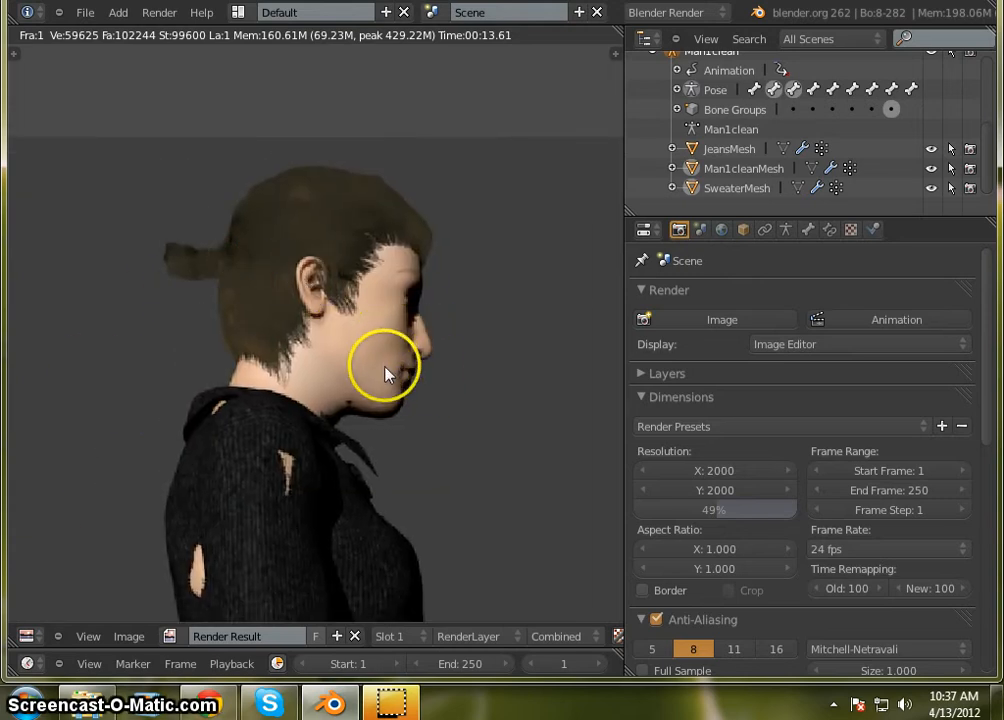
Step: Return to the 3D view and, in the front orthographic view, rotate the character's neck bone backward to raise his head
left_click(26, 636)
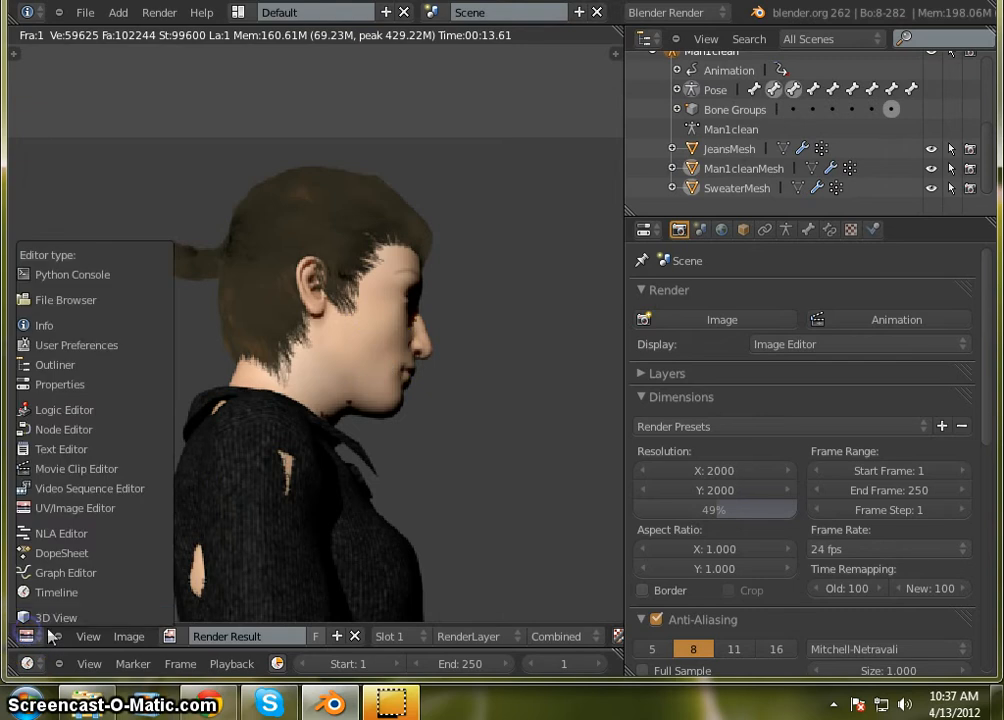
left_click(45, 551)
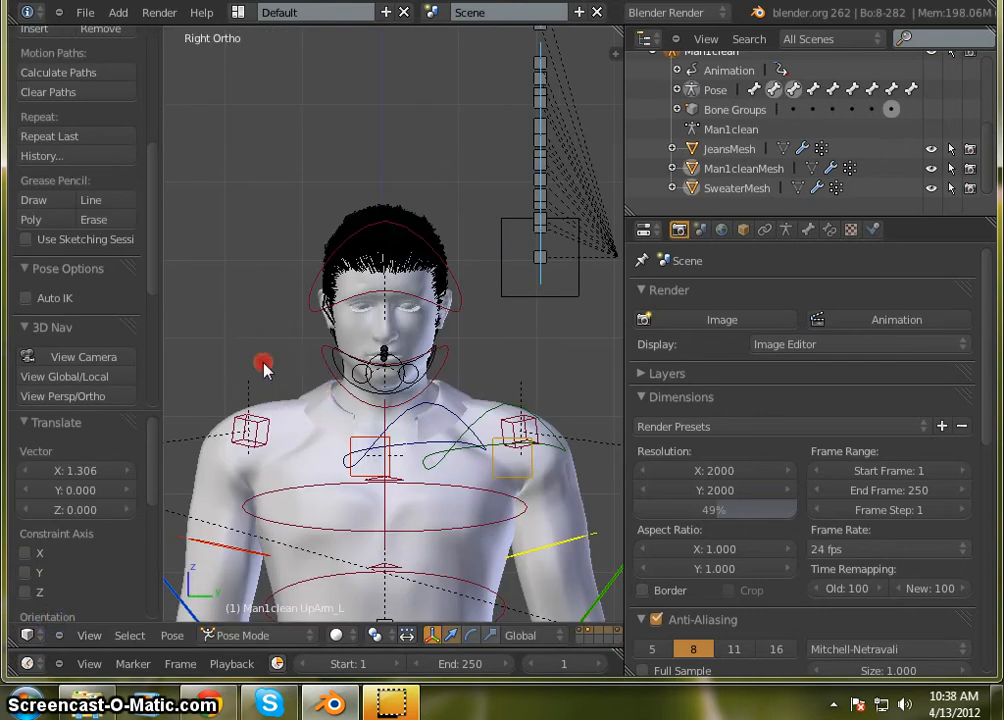
middle_click_drag(263, 368, 450, 358)
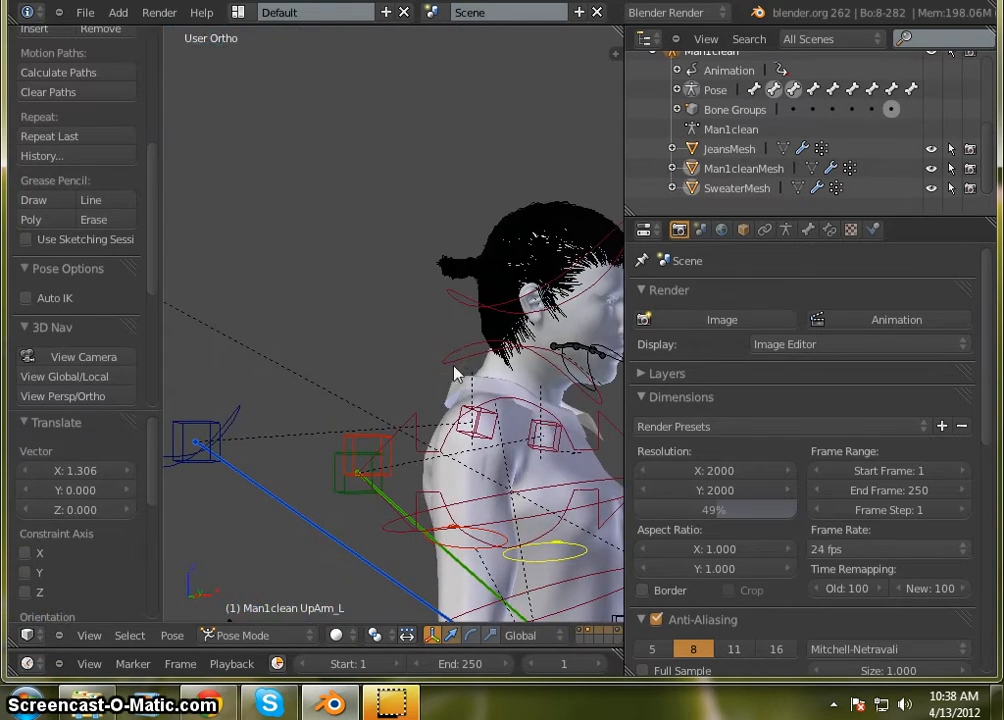
key("KP_1")
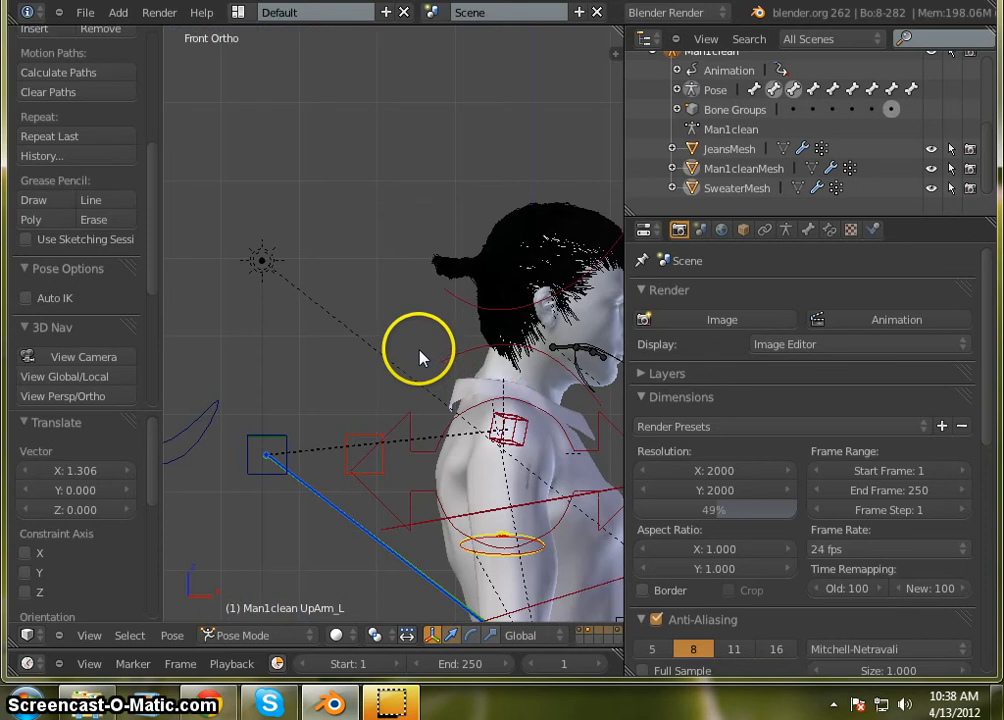
middle_click_drag(493, 352, 352, 336, "shift")
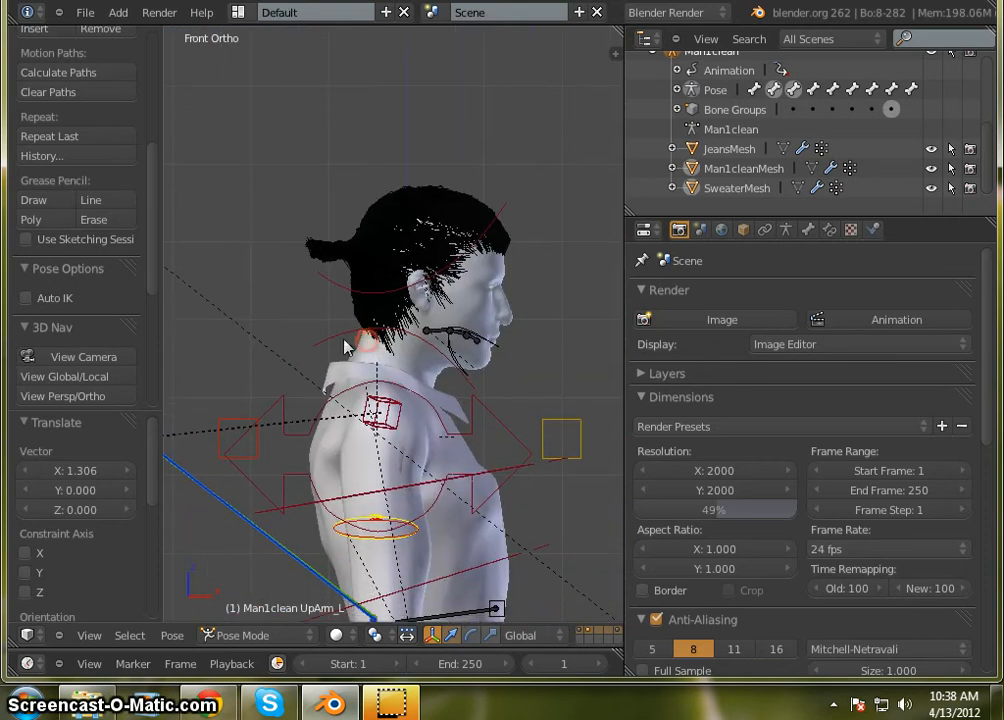
right_click(320, 345)
key("r")
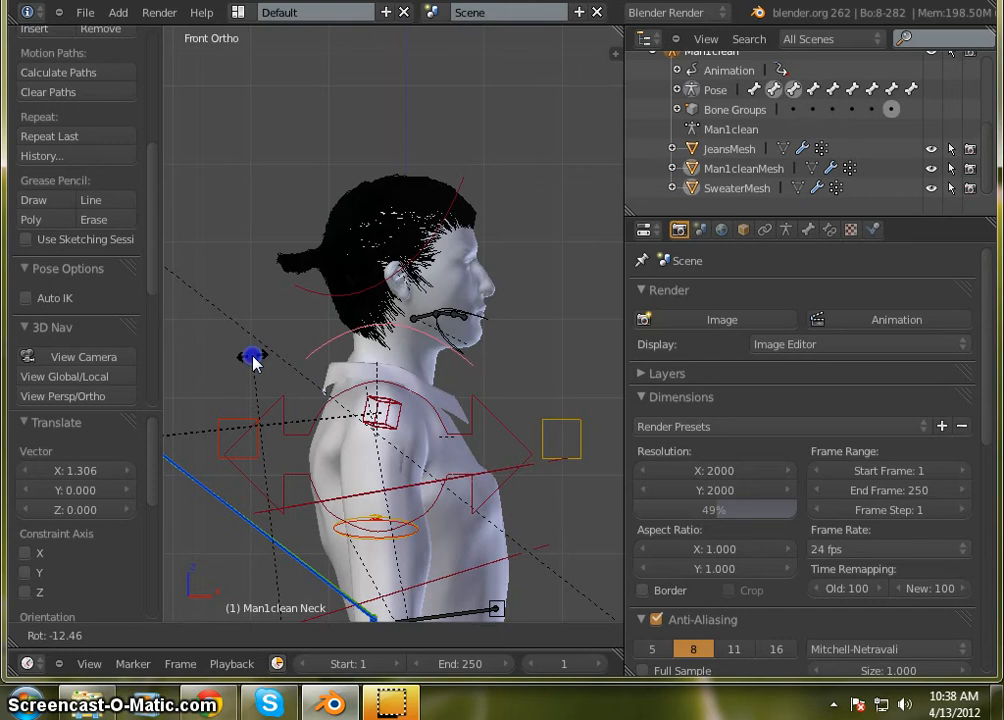
left_click(275, 358)
Step: Raise the camera to the height of the character's head, moving it up along Z by about 5.15 and another 0.31 units
scroll(513, 197, "down", 3)
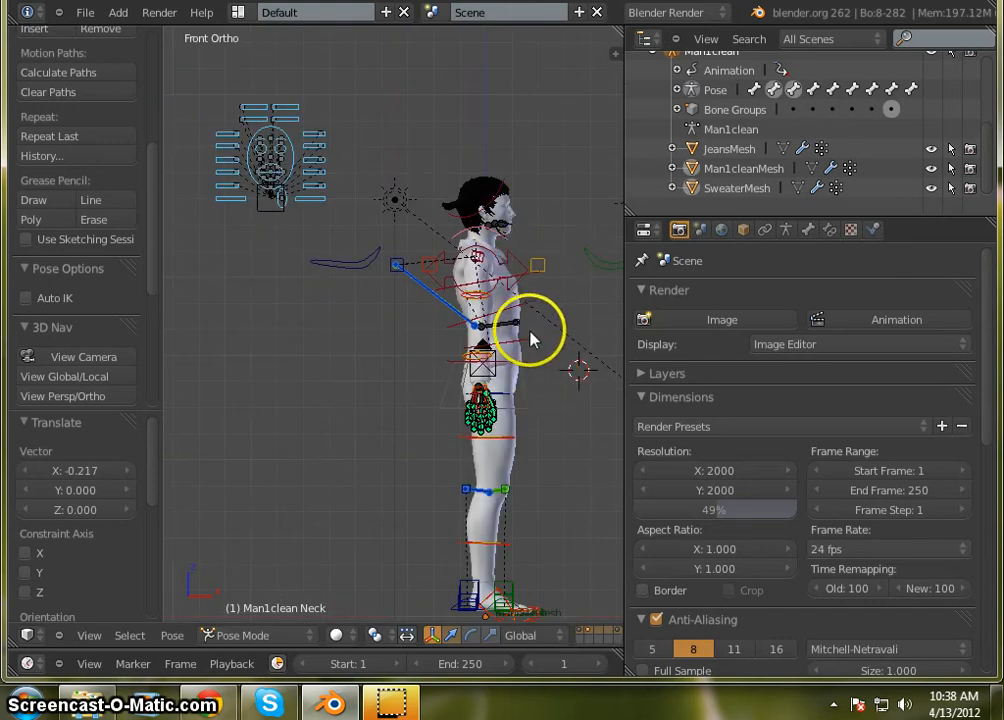
middle_click_drag(530, 340, 502, 385)
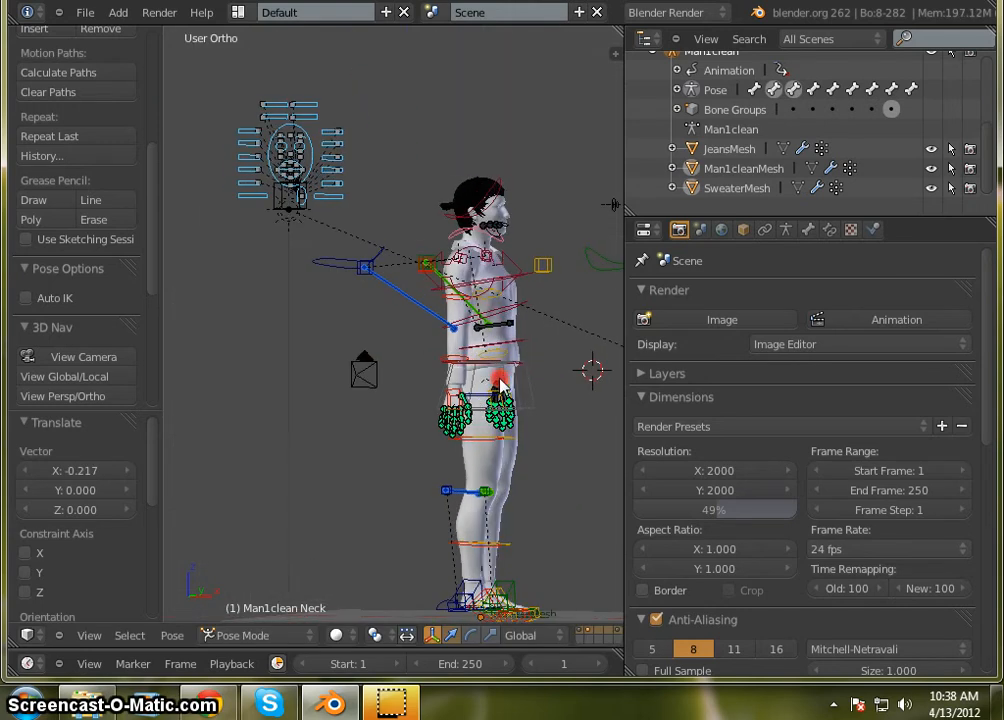
right_click(362, 374)
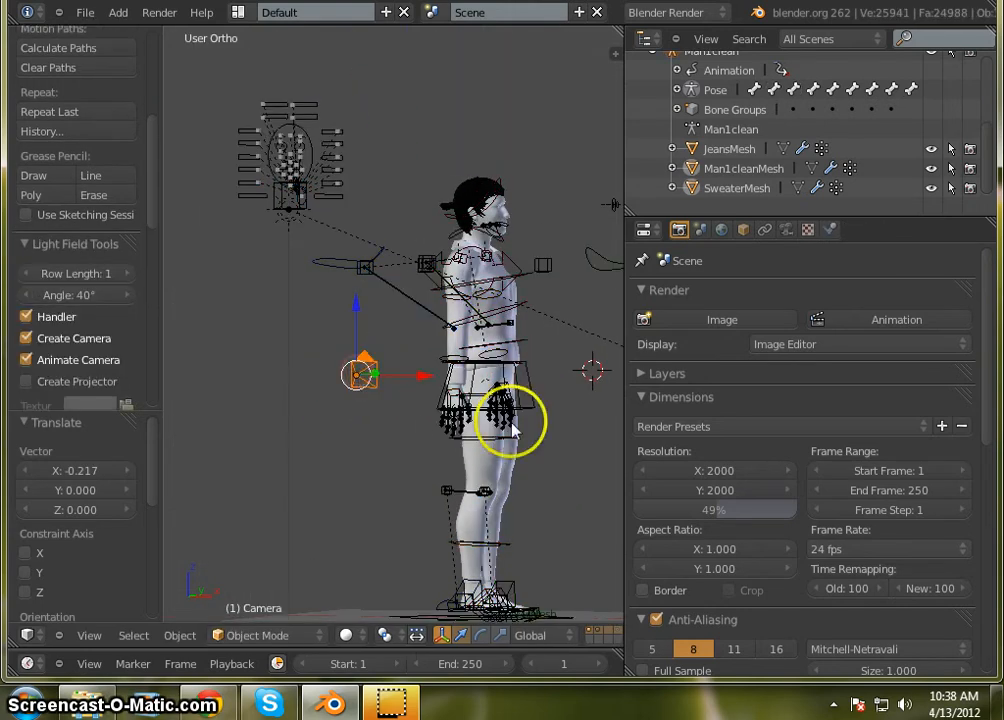
middle_click_drag(511, 428, 502, 385)
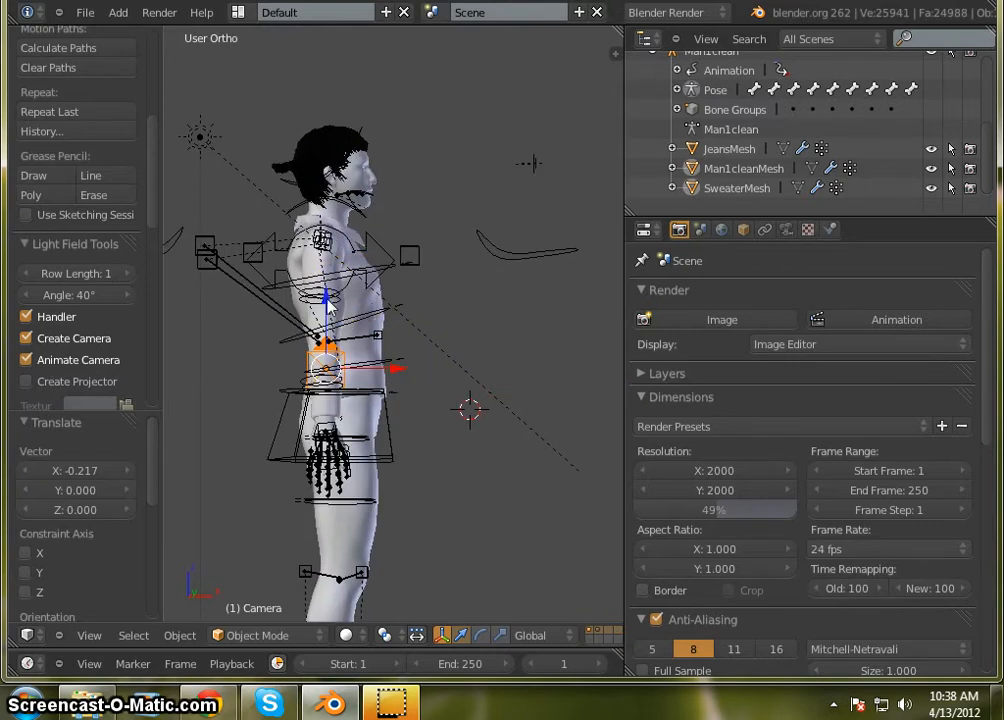
left_click_drag(326, 299, 324, 106)
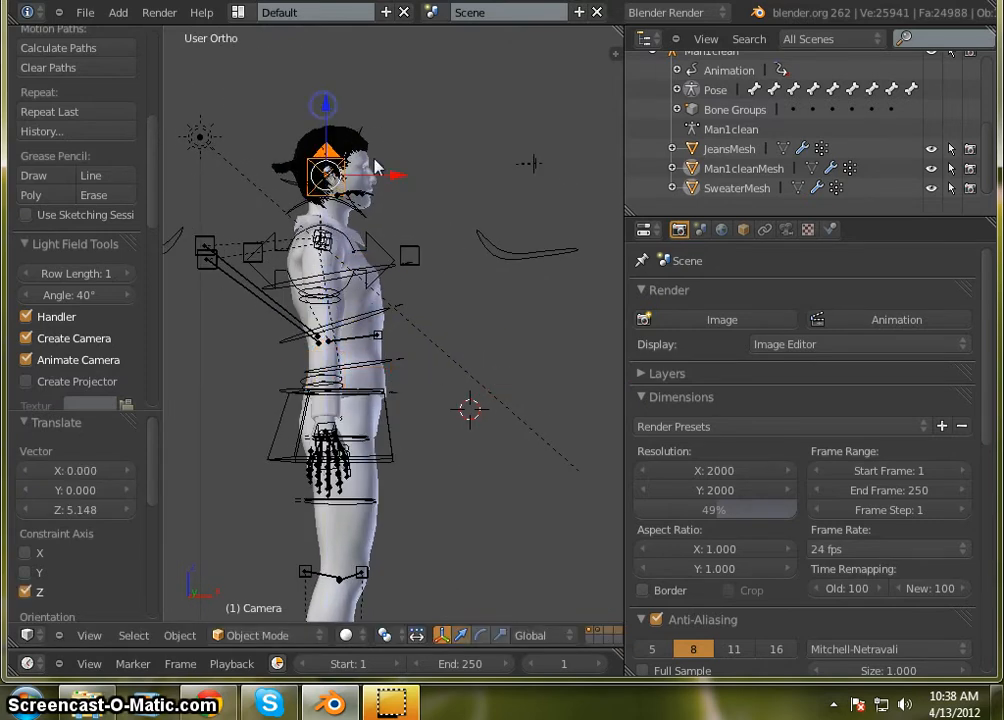
middle_click_drag(354, 256, 347, 281)
key("KP_1")
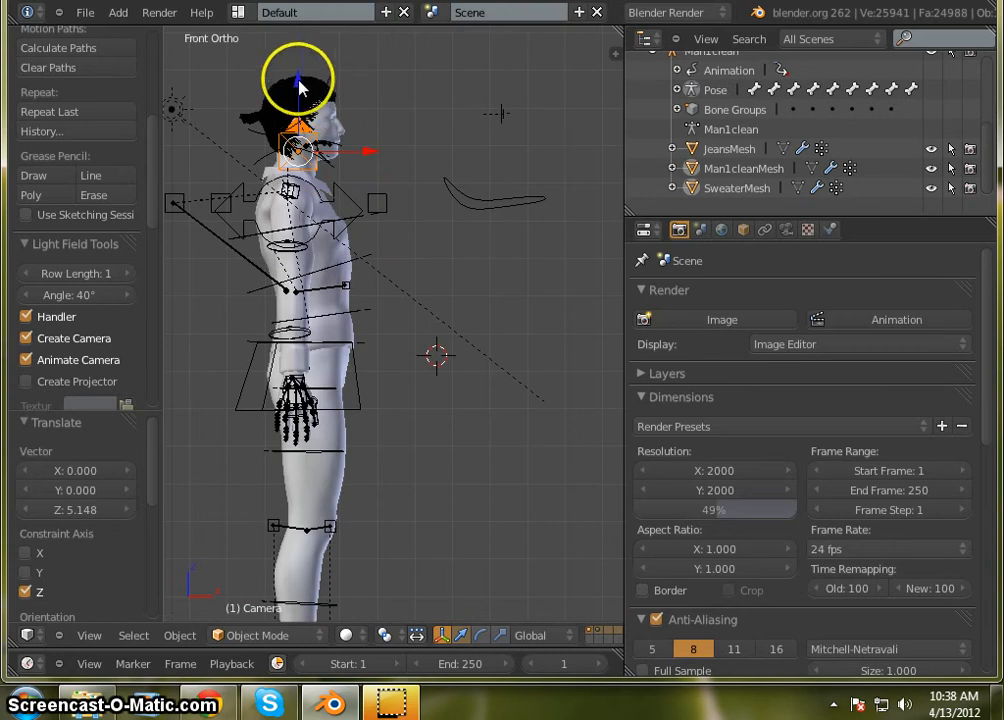
left_click_drag(298, 80, 300, 69)
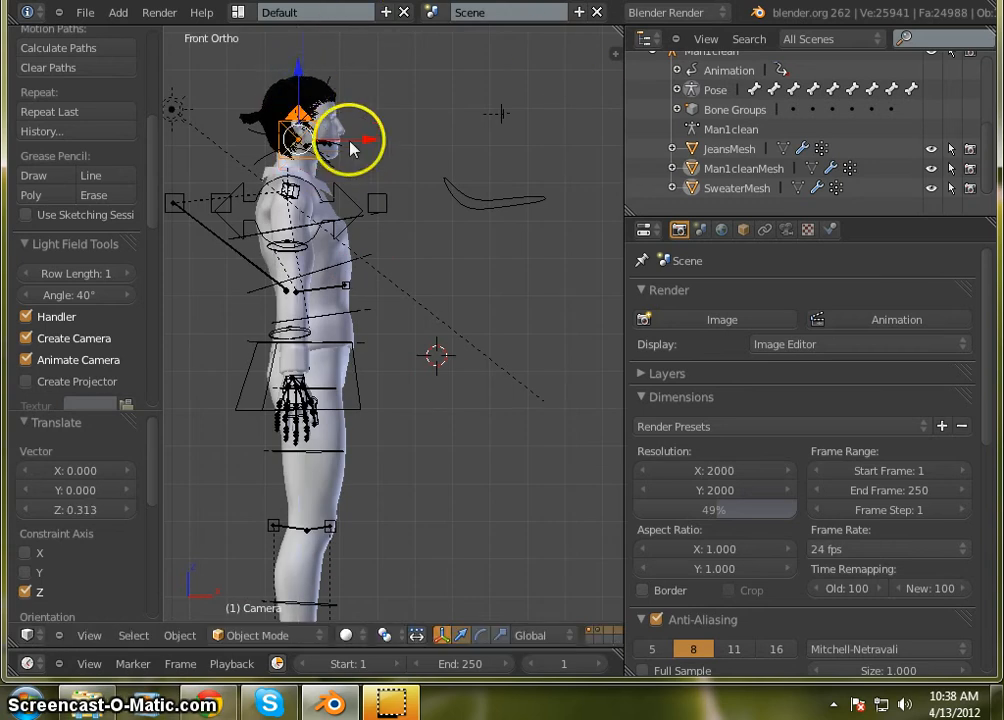
Step: Set the render resolution to 1000 by 1000 pixels
left_click(720, 470)
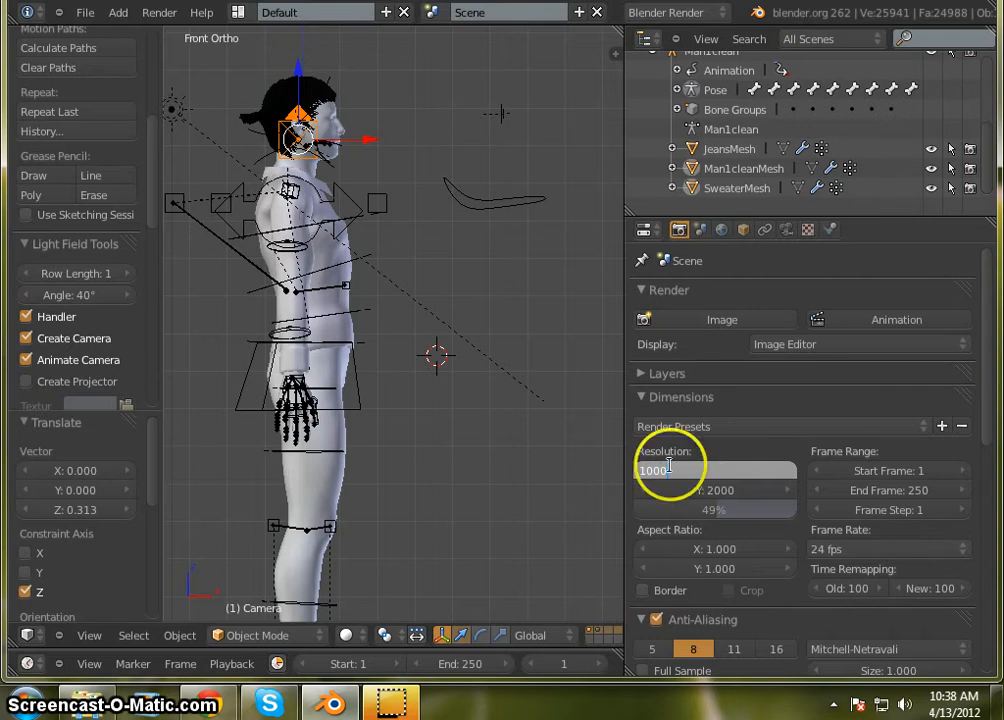
key("Return")
left_click(724, 491)
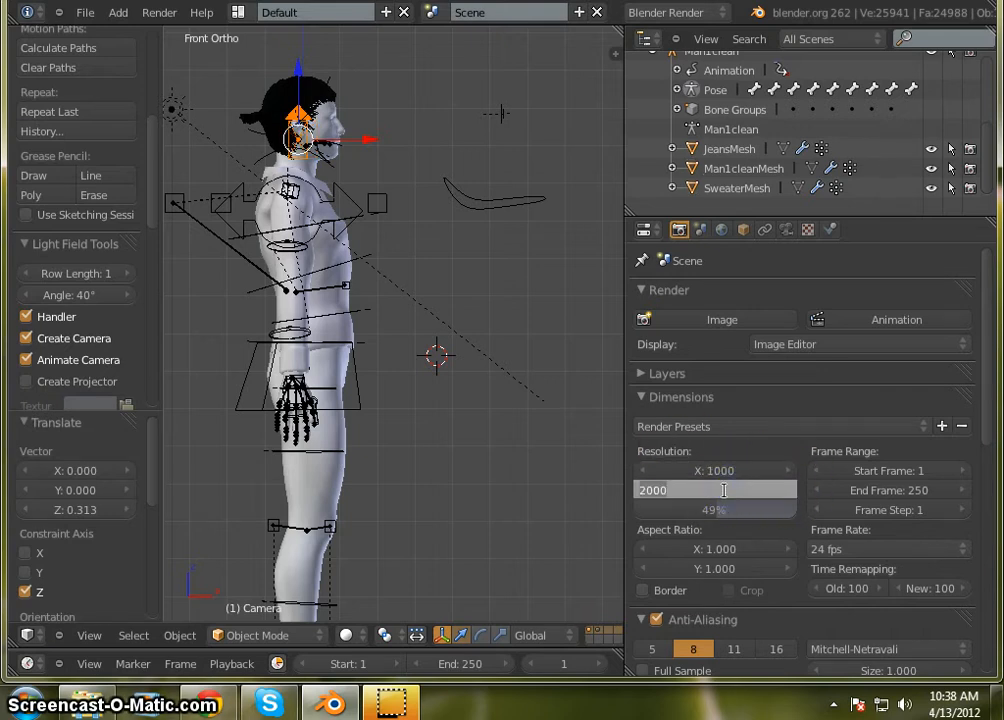
type("1000")
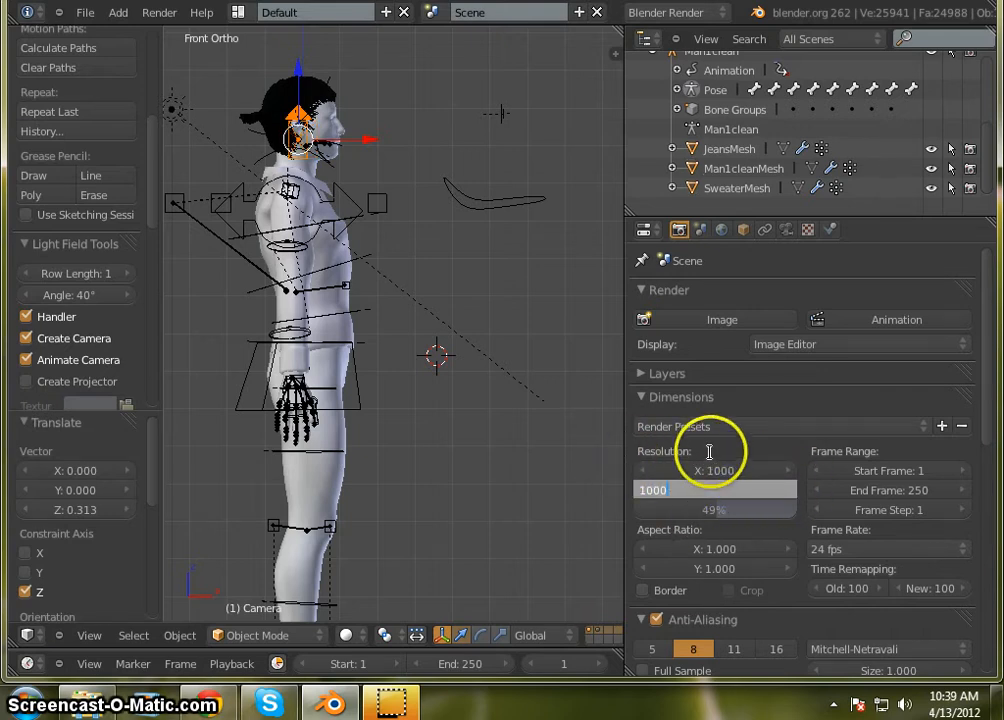
key("Return")
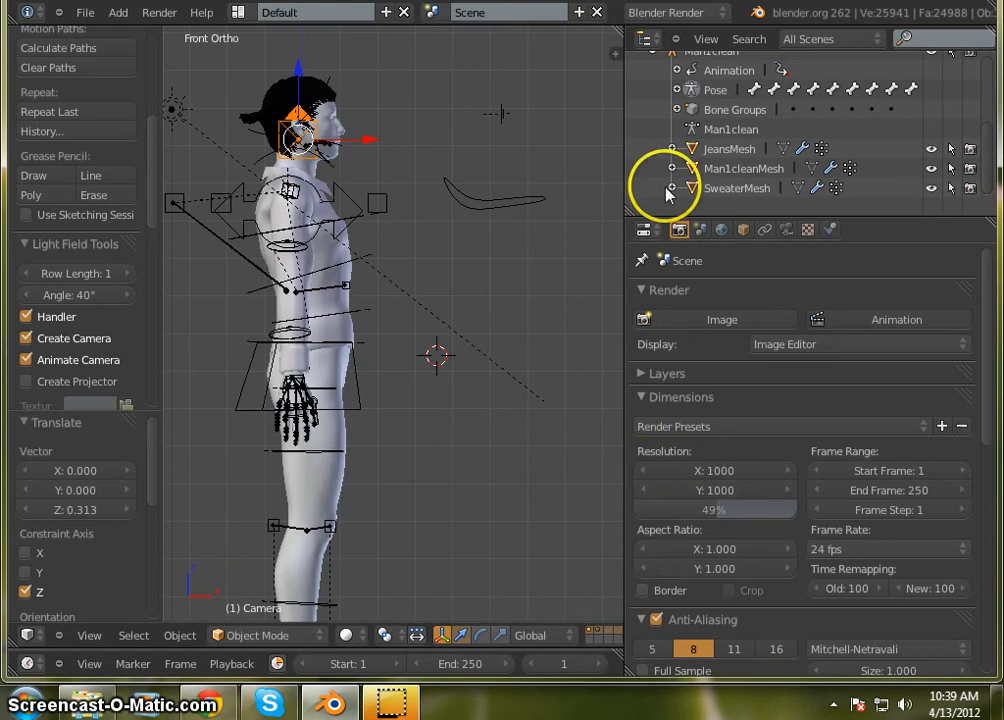
Step: Render a still image from the raised camera and check the head up close while it draws
left_click(737, 322)
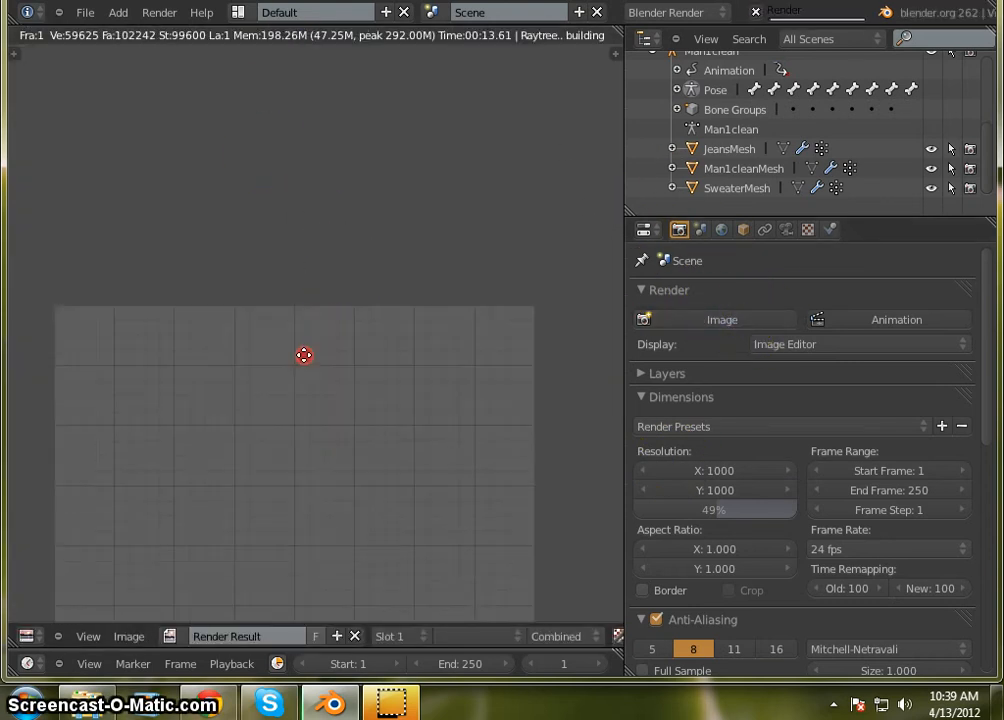
scroll(273, 320, "up", 5)
scroll(377, 300, "up", 6)
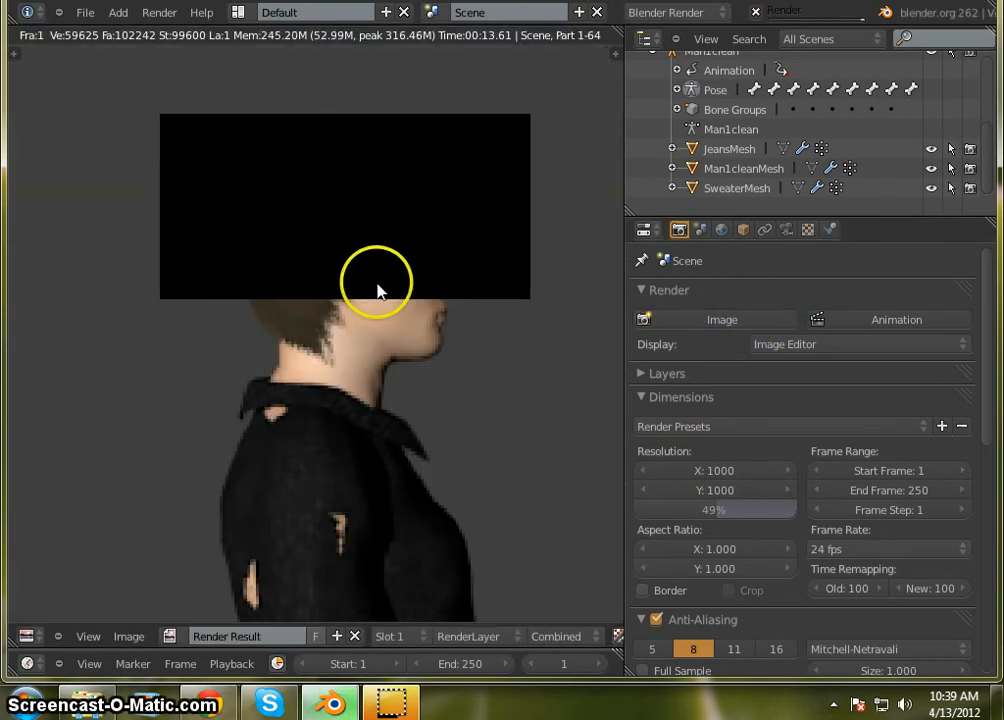
scroll(362, 302, "down", 6)
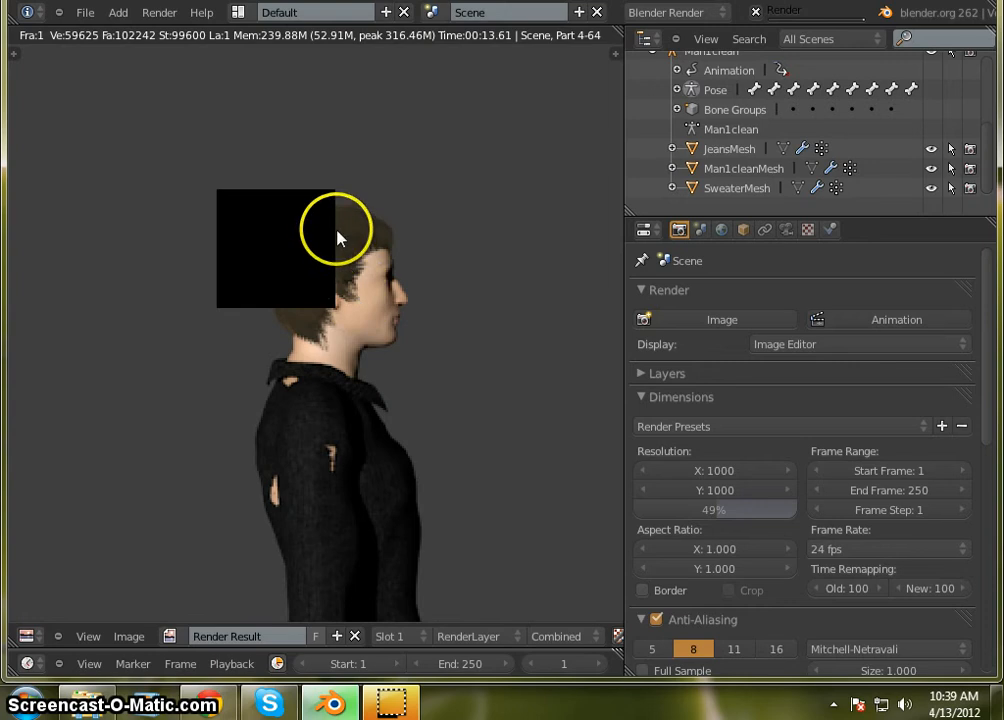
scroll(336, 235, "up", 3)
middle_click_drag(327, 341, 325, 288)
scroll(316, 246, "up", 1)
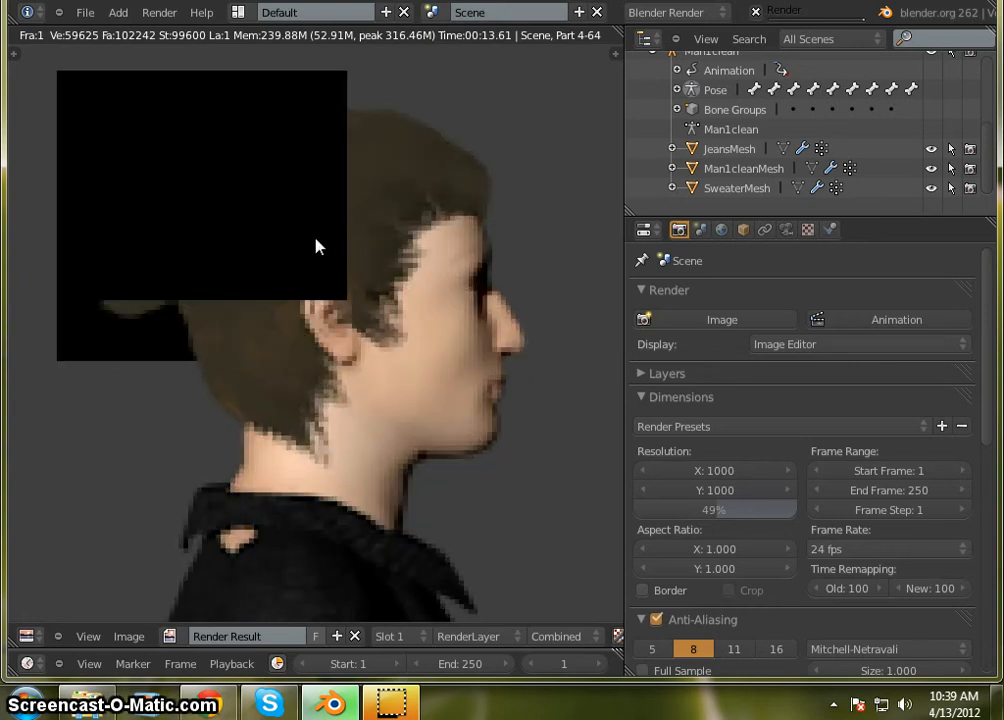
Step: Examine the finished render from head to waist, checking the hair's sharpness up close and the framing of the full image
scroll(316, 243, "down", 6)
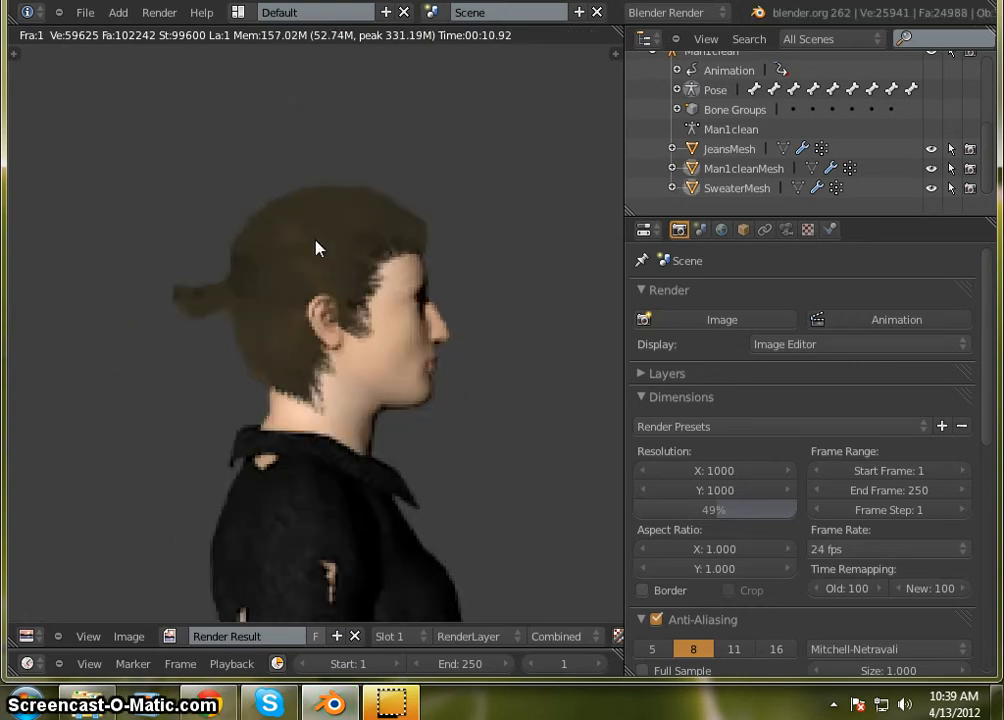
scroll(314, 327, "up", 1)
middle_click_drag(314, 327, 315, 293)
scroll(314, 268, "up", 8)
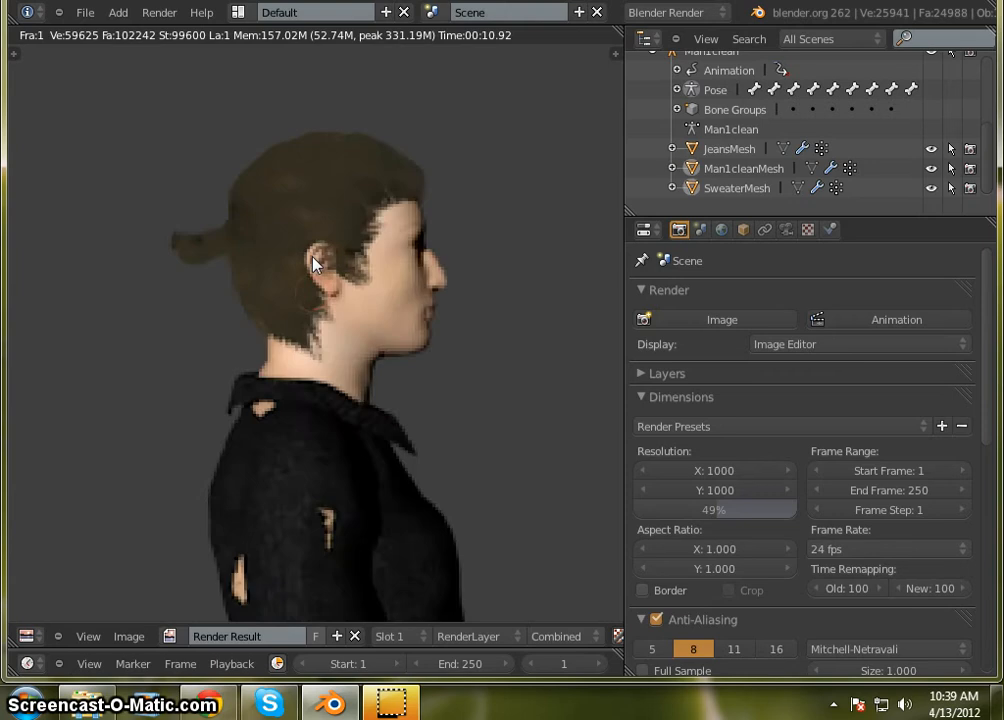
scroll(330, 343, "down", 5)
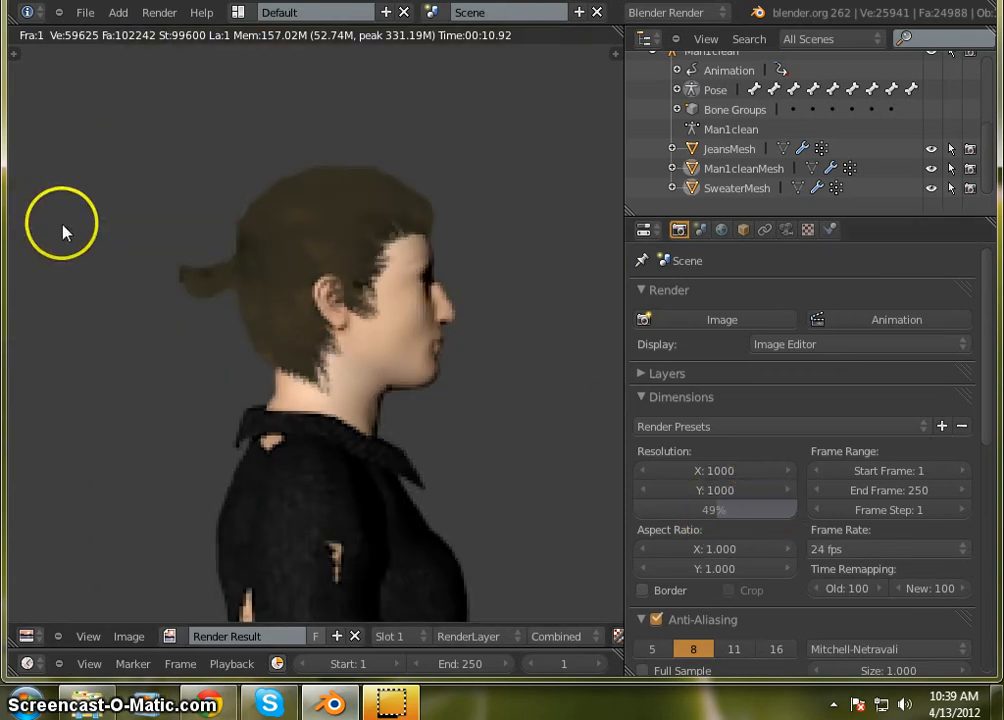
scroll(265, 258, "down", 2)
middle_click_drag(303, 350, 307, 230)
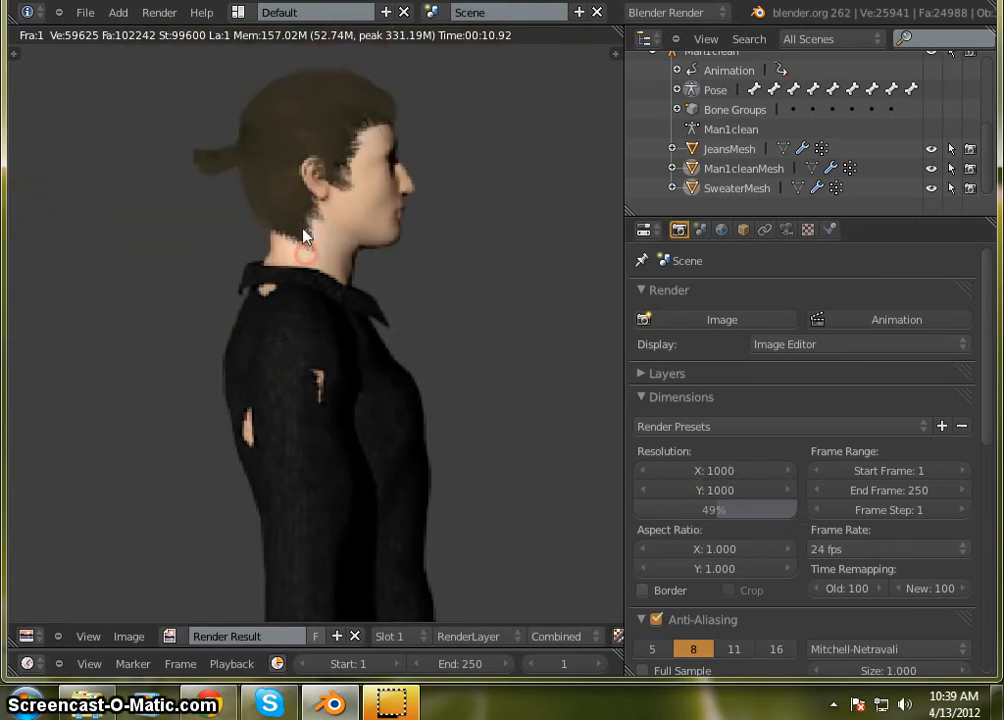
scroll(320, 325, "down", 5)
scroll(316, 310, "up", 6)
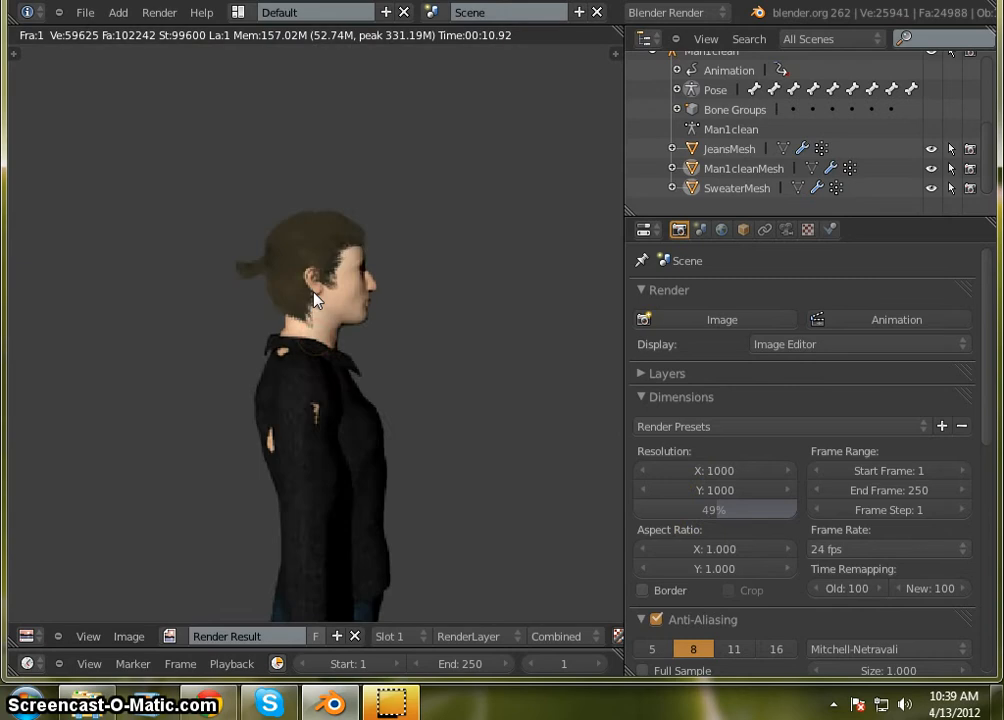
scroll(315, 300, "down", 7)
scroll(315, 300, "up", 5)
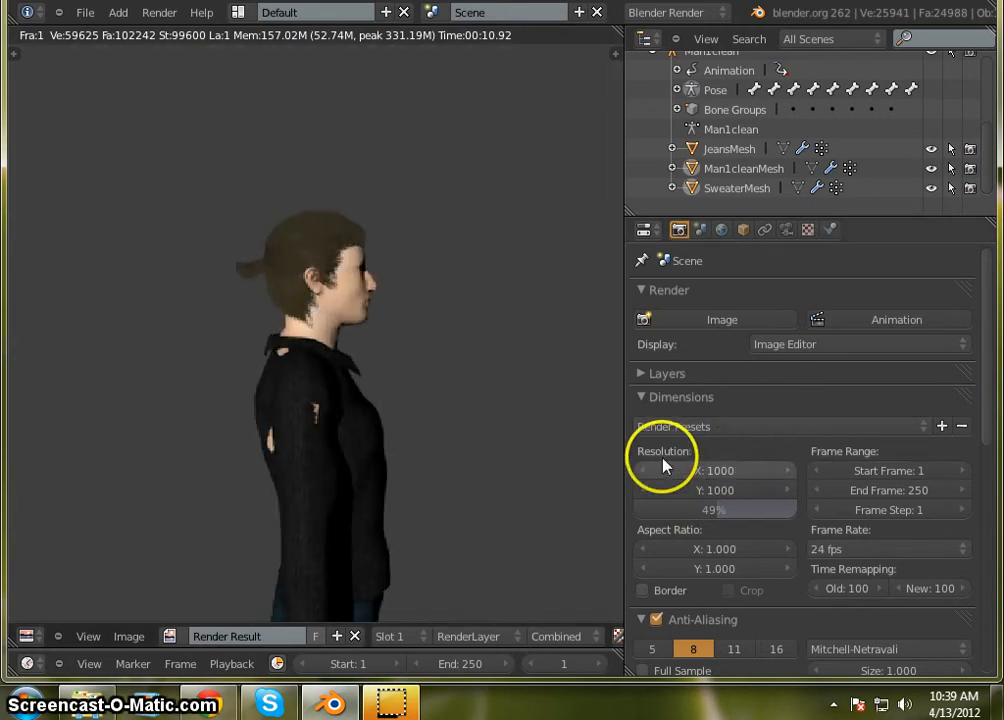
scroll(352, 334, "down", 2)
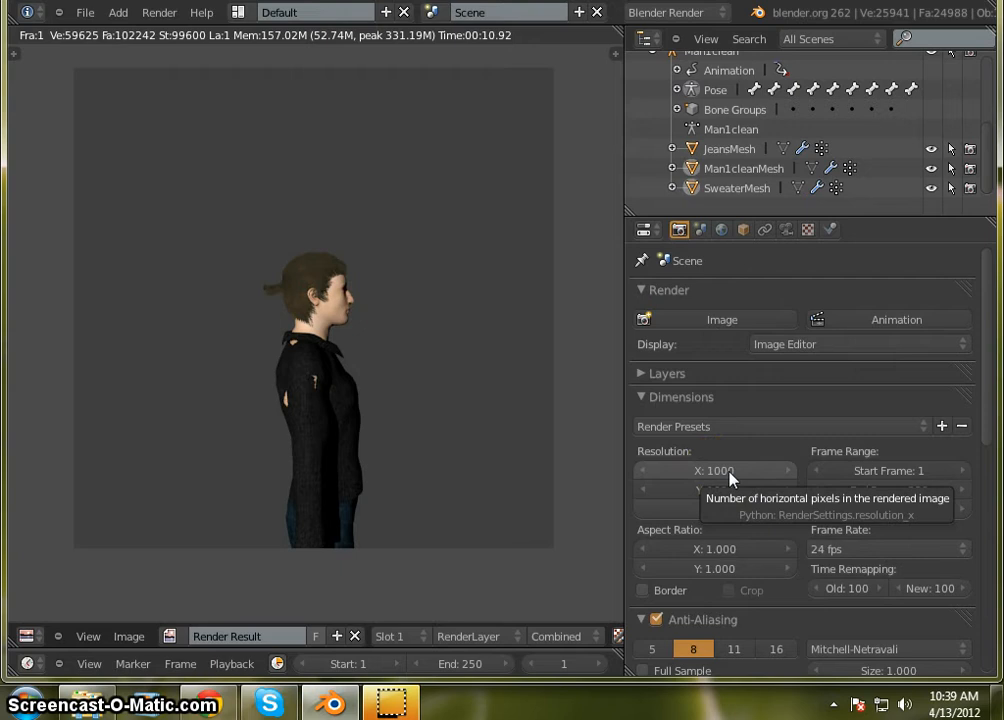
Step: Reduce the render resolution to 500 by 500 pixels
left_click(727, 471)
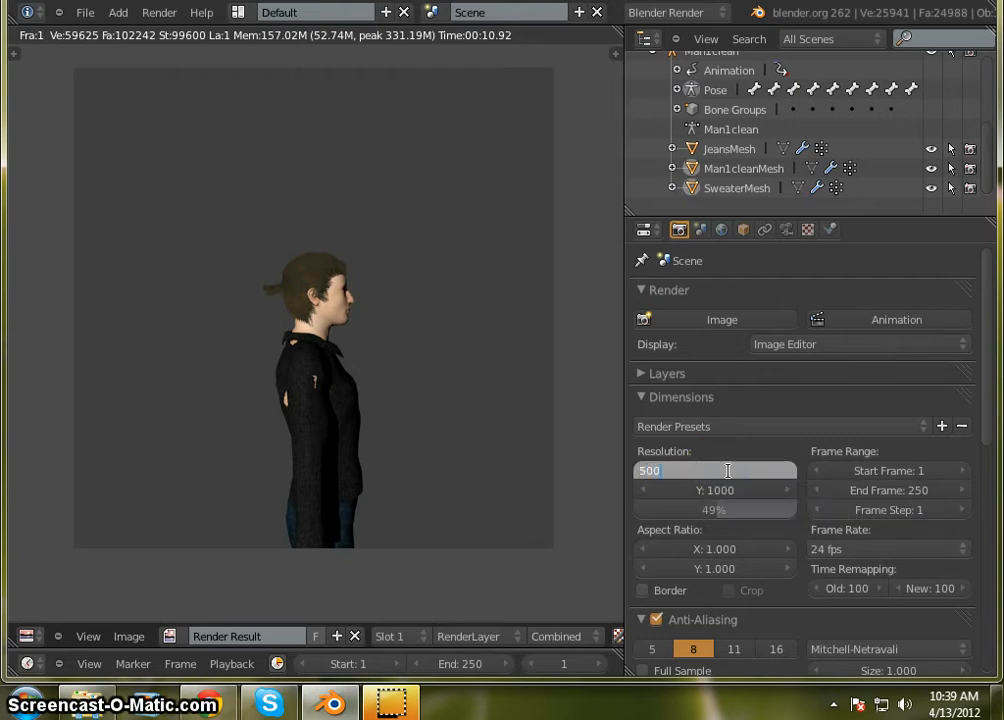
key("Tab")
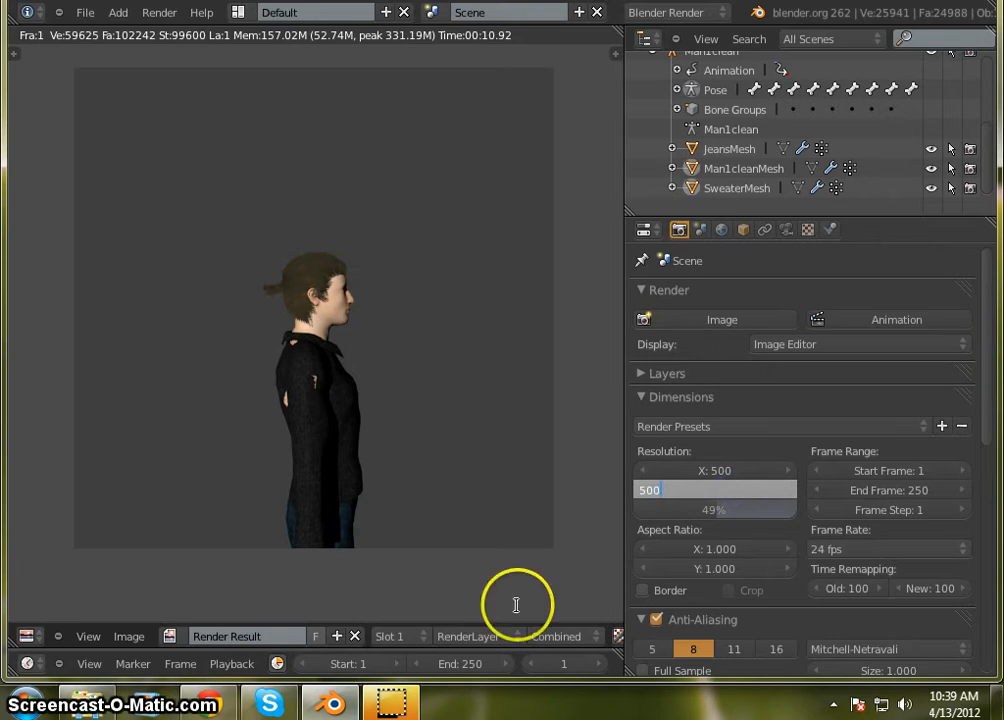
key("Return")
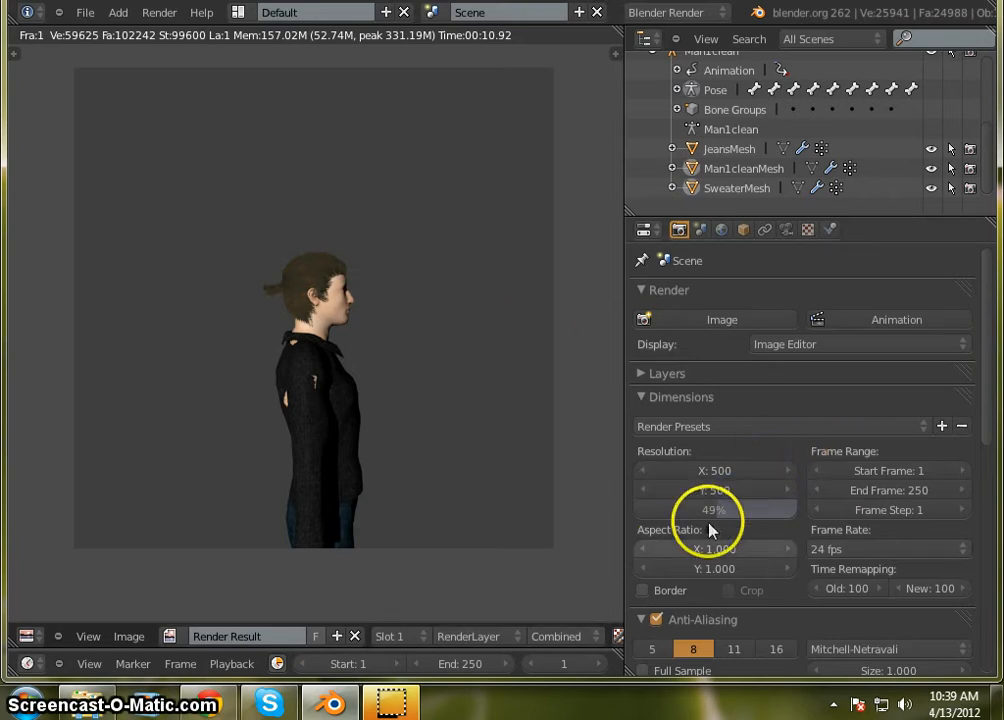
Step: Render a still image at the reduced resolution and check the head up close and the full framing
left_click(723, 320)
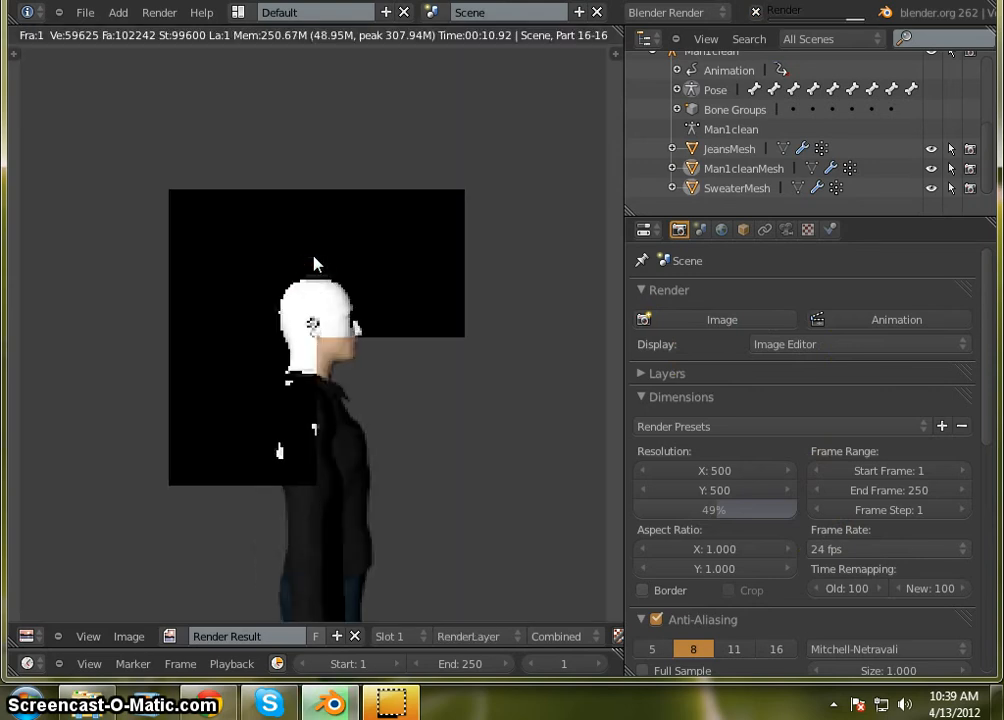
left_click(325, 291)
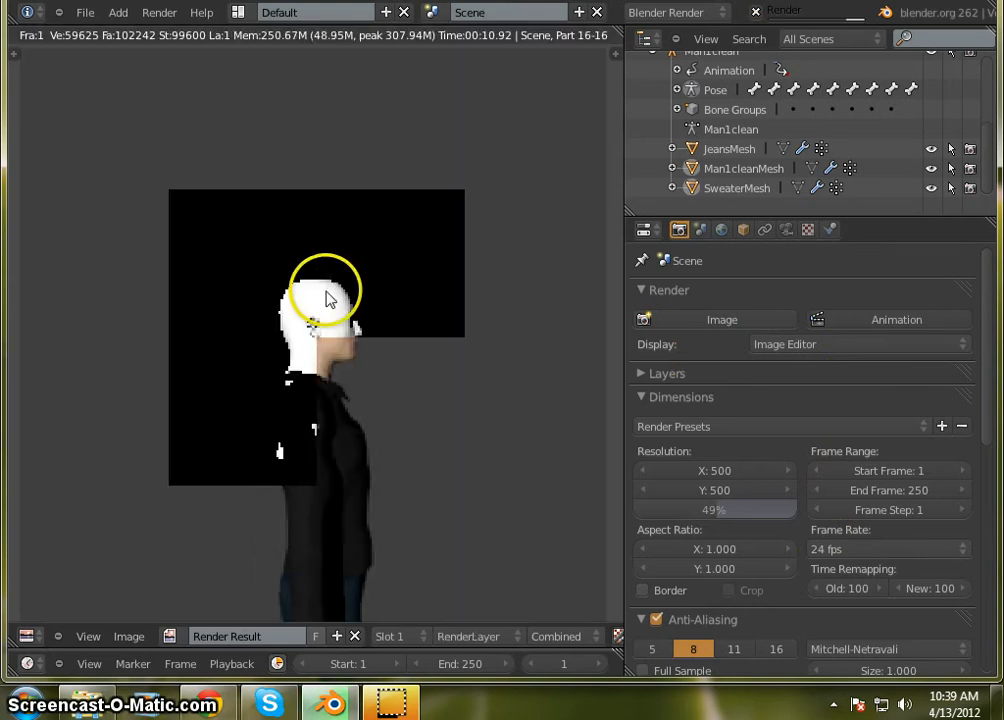
scroll(315, 305, "up", 1)
scroll(316, 308, "up", 2)
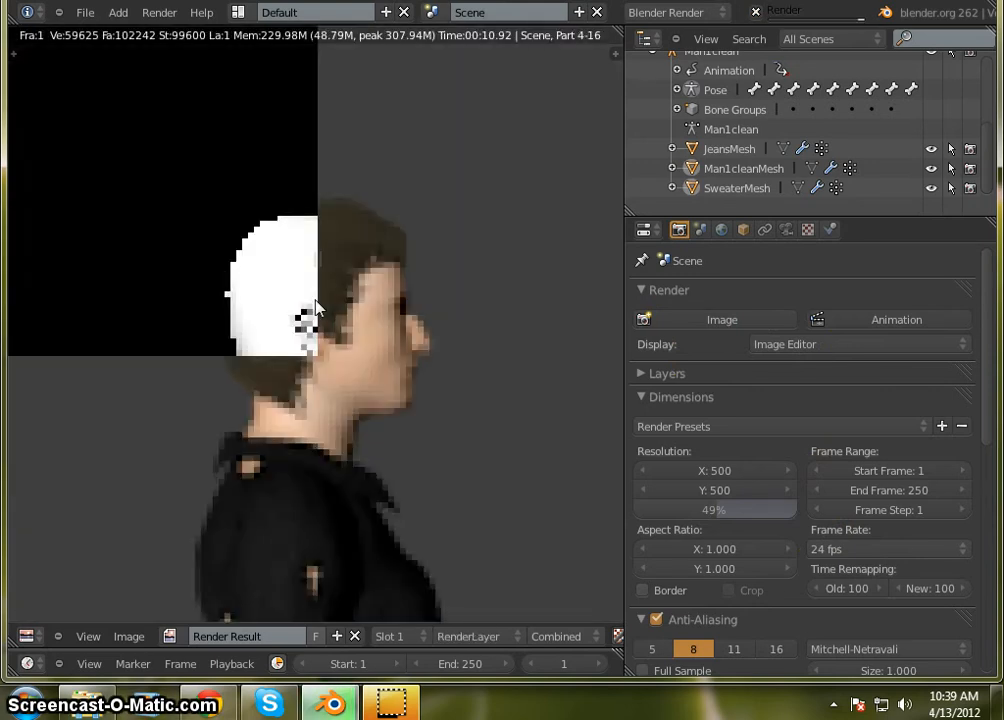
scroll(320, 308, "down", 5)
mouse_move(345, 318)
middle_mouse_down()
mouse_move(314, 300)
mouse_move(360, 336)
mouse_move(345, 322)
middle_mouse_up()
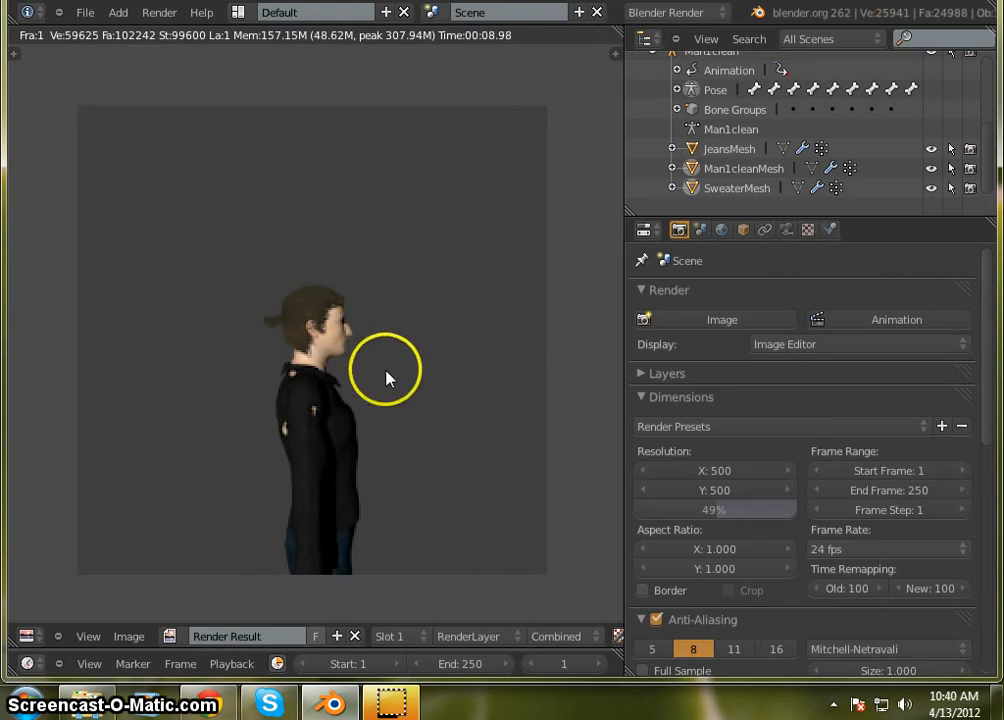
left_click(33, 636)
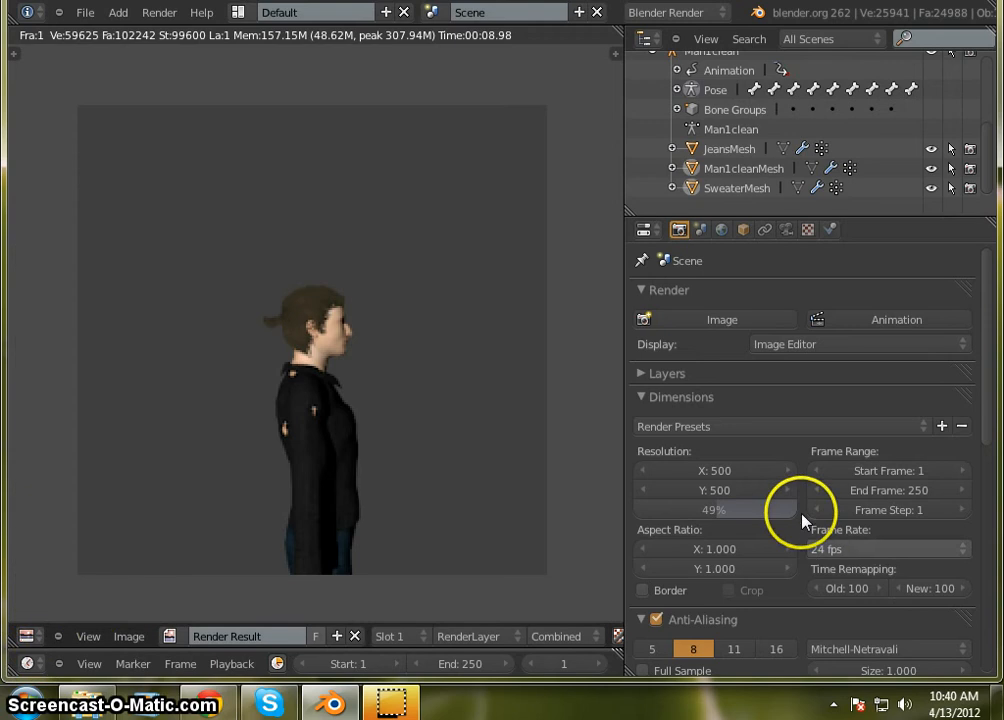
Step: Set the render resolution to 1000 by 1000 pixels
left_click(720, 470)
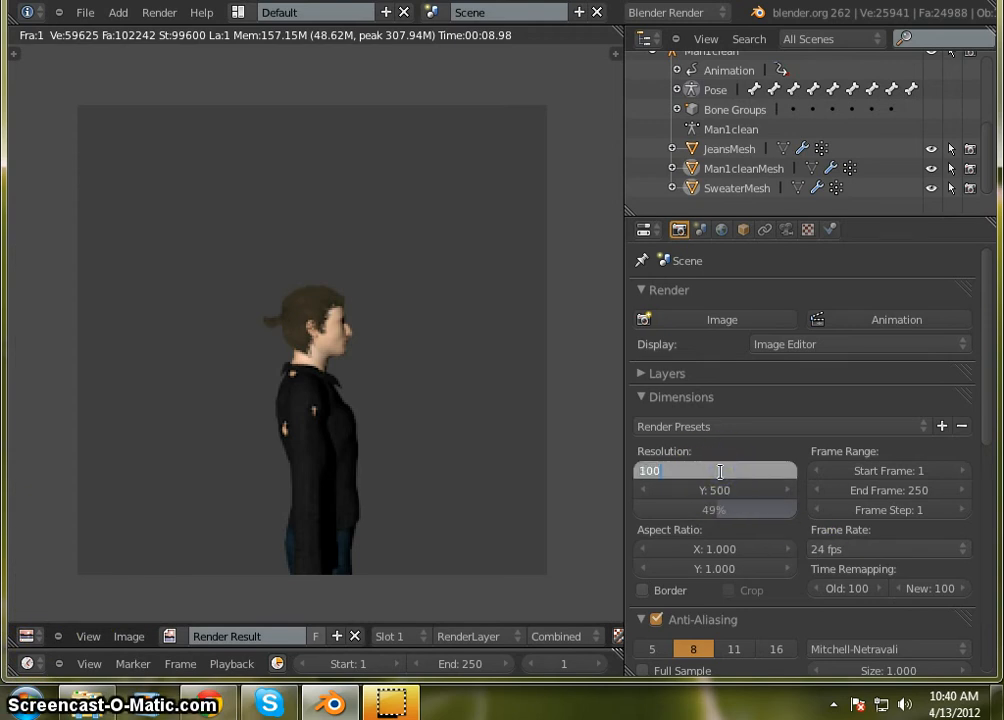
left_click(720, 489)
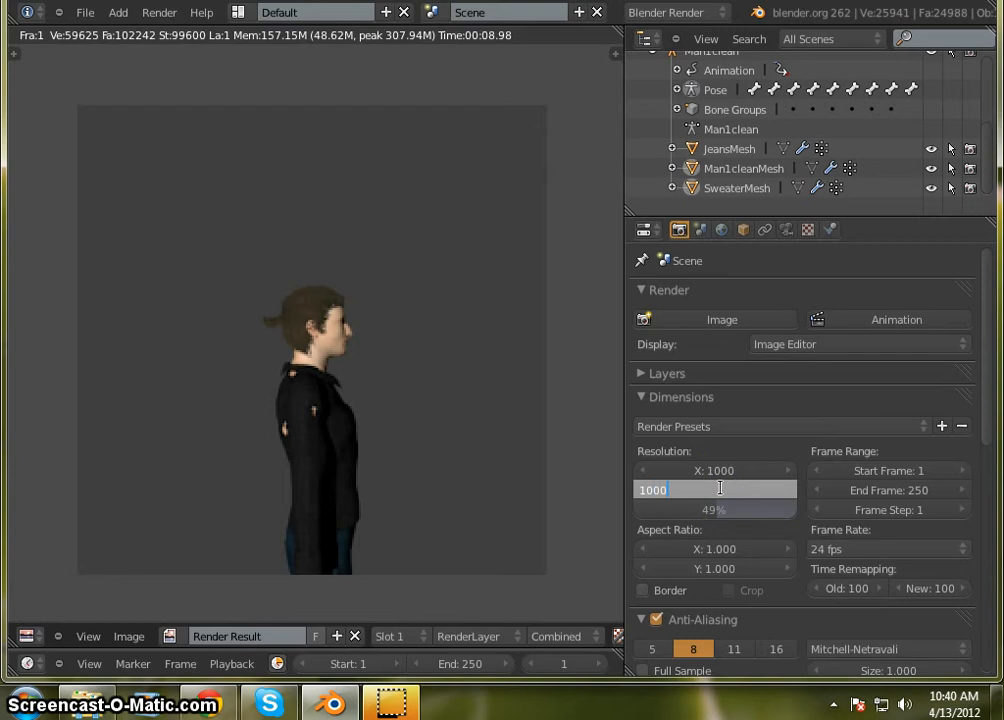
key("Return")
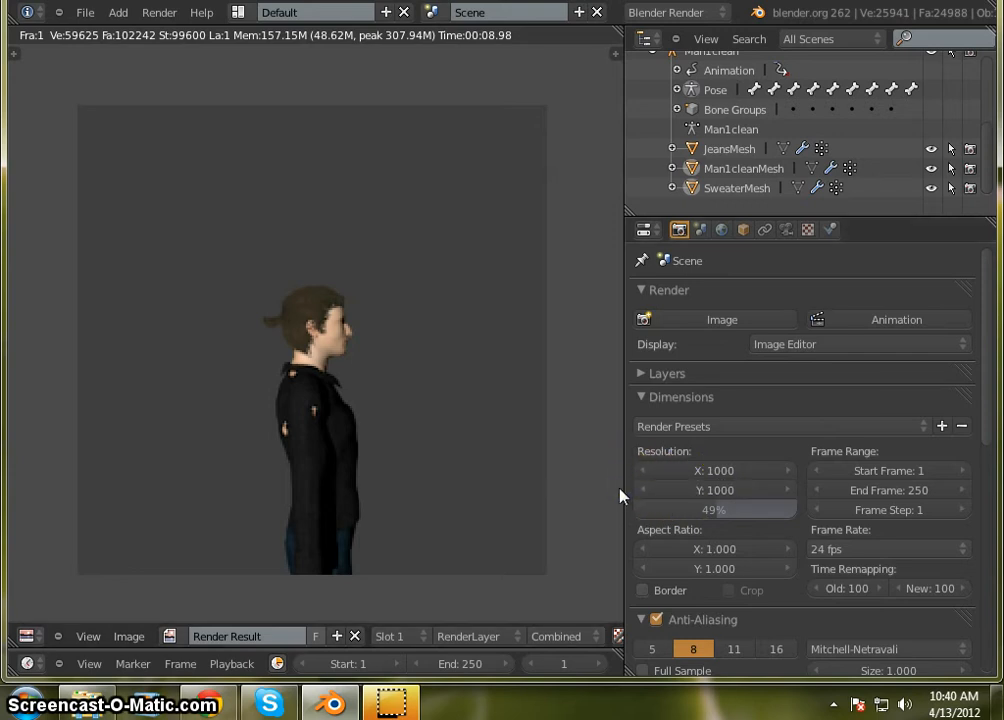
Step: Return to the 3D scene and, in the right side view, move the camera about 9.67 units along Y towards the man
left_click(27, 636)
left_click(40, 616)
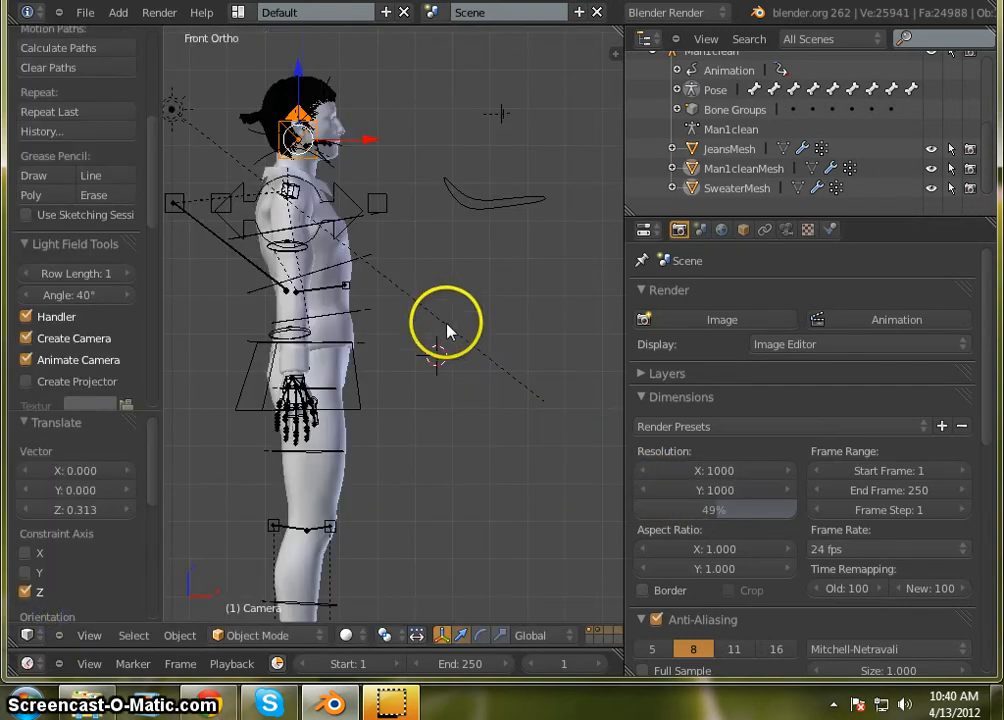
key("KP_3")
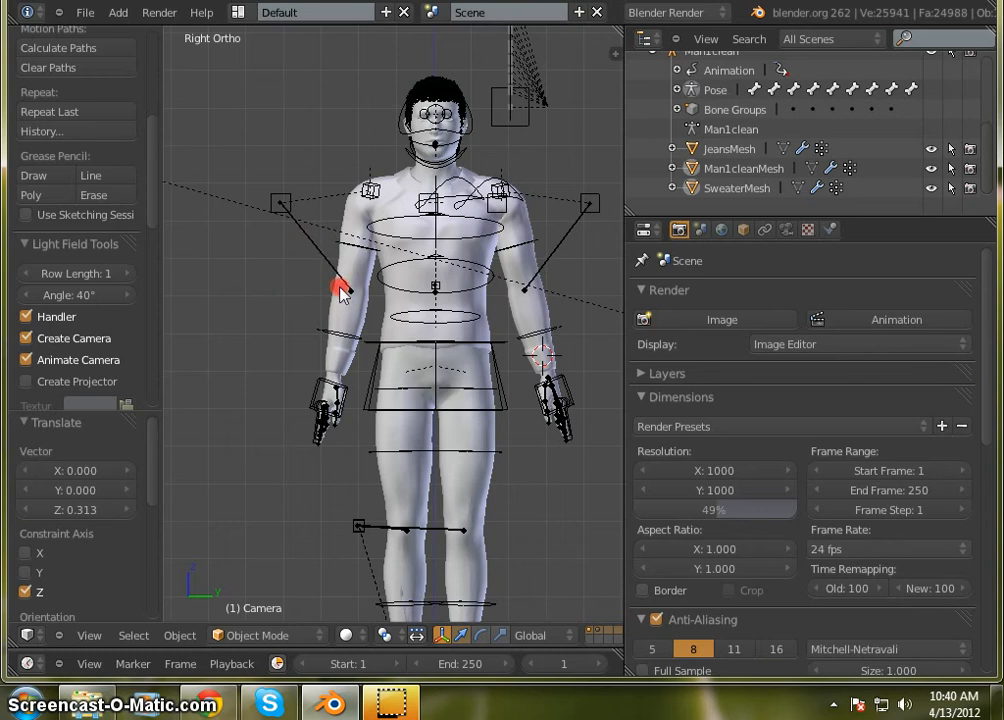
scroll(345, 275, "down", 5)
left_click_drag(295, 230, 418, 236)
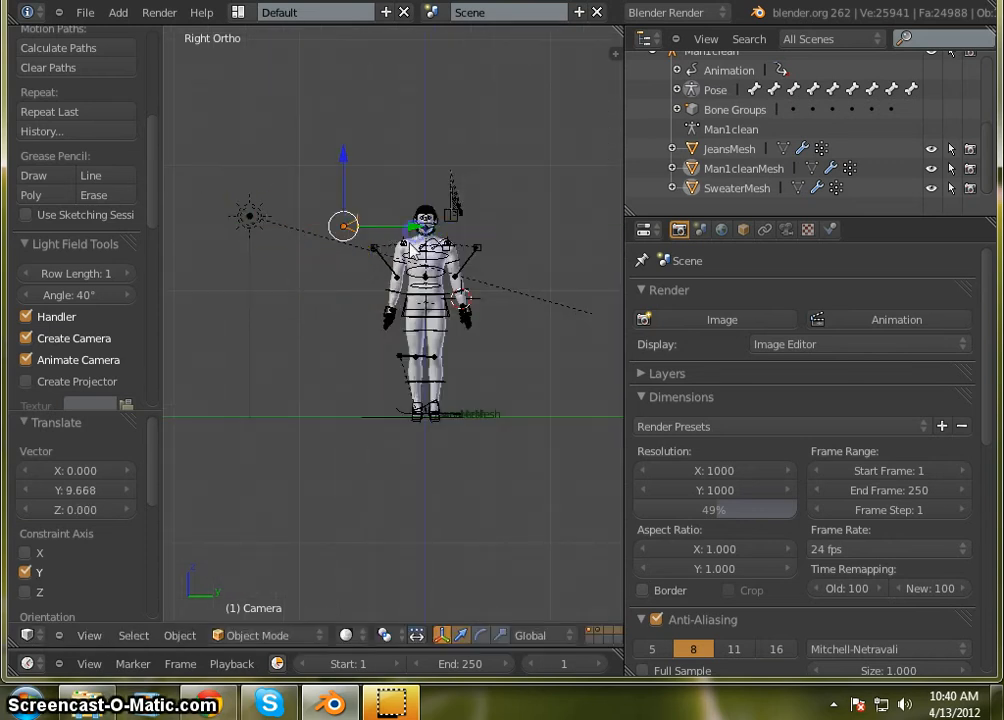
Step: Render a still image from the closer camera and check the head while it draws
left_click(708, 322)
scroll(314, 279, "down", 5)
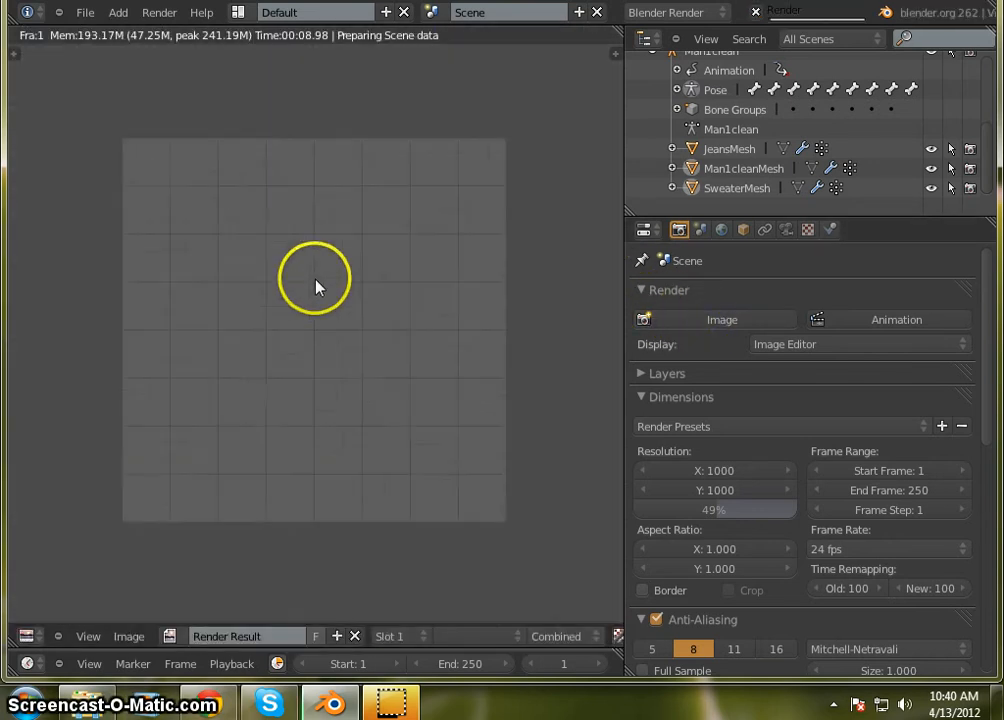
scroll(326, 301, "up", 2)
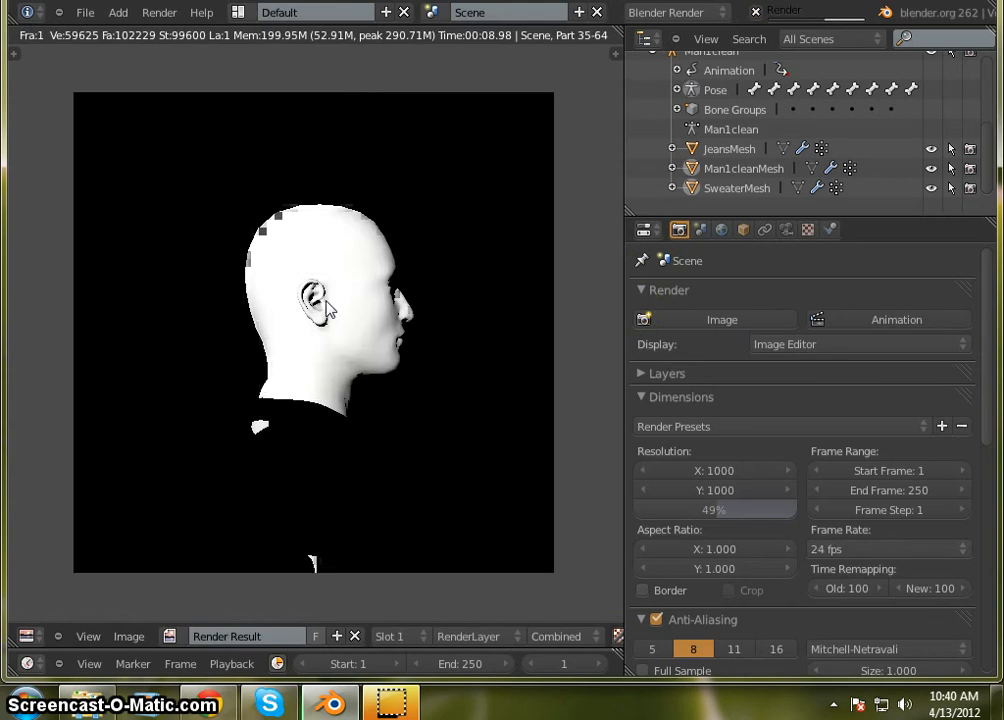
scroll(265, 265, "up", 4)
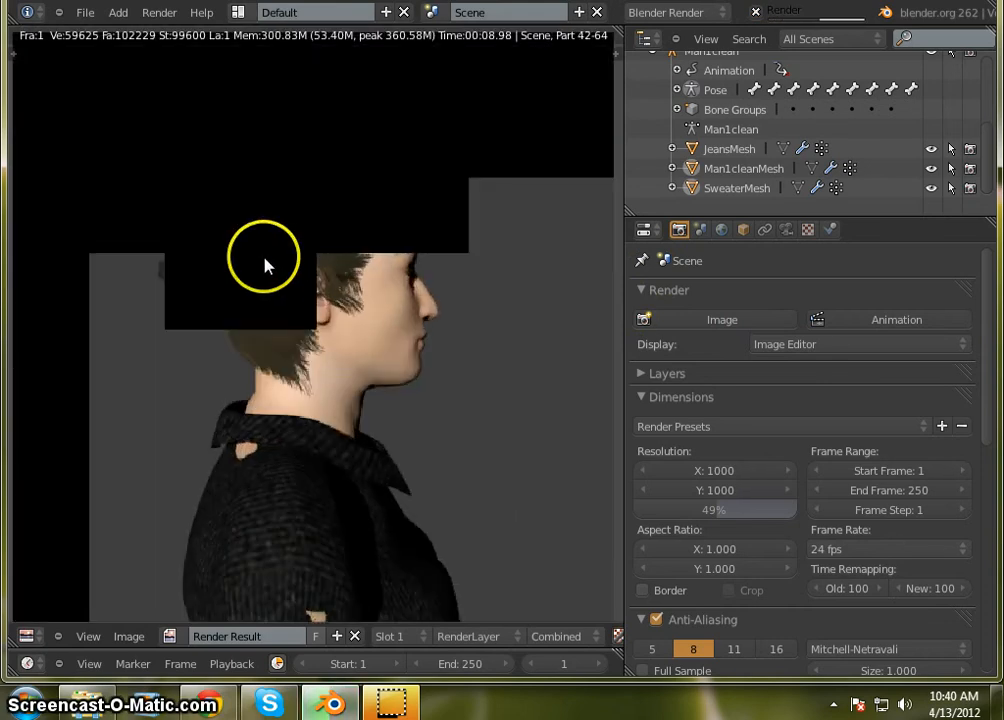
middle_click_drag(255, 216, 283, 313)
scroll(285, 287, "up", 2)
scroll(285, 292, "down", 7)
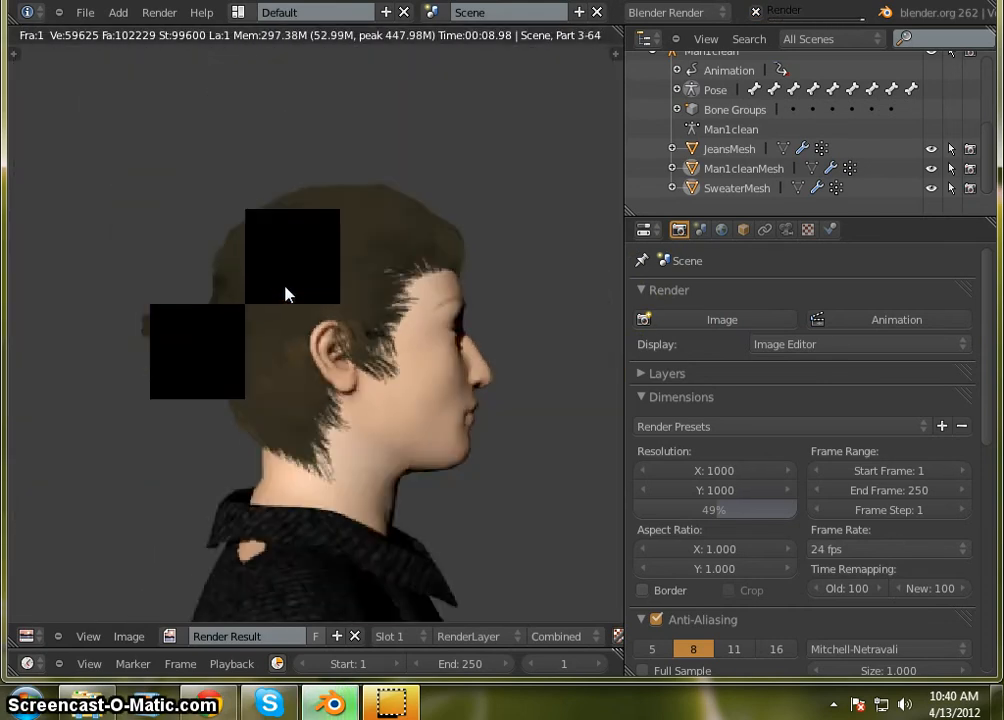
Step: Examine the rendered hair up close around the ear, the hairline and the back of the head
scroll(285, 298, "up", 2)
mouse_move(285, 310)
middle_mouse_down()
mouse_move(276, 269)
mouse_move(276, 311)
mouse_move(278, 298)
middle_mouse_up()
scroll(278, 287, "up", 1)
scroll(278, 284, "down", 1)
scroll(277, 305, "up", 3)
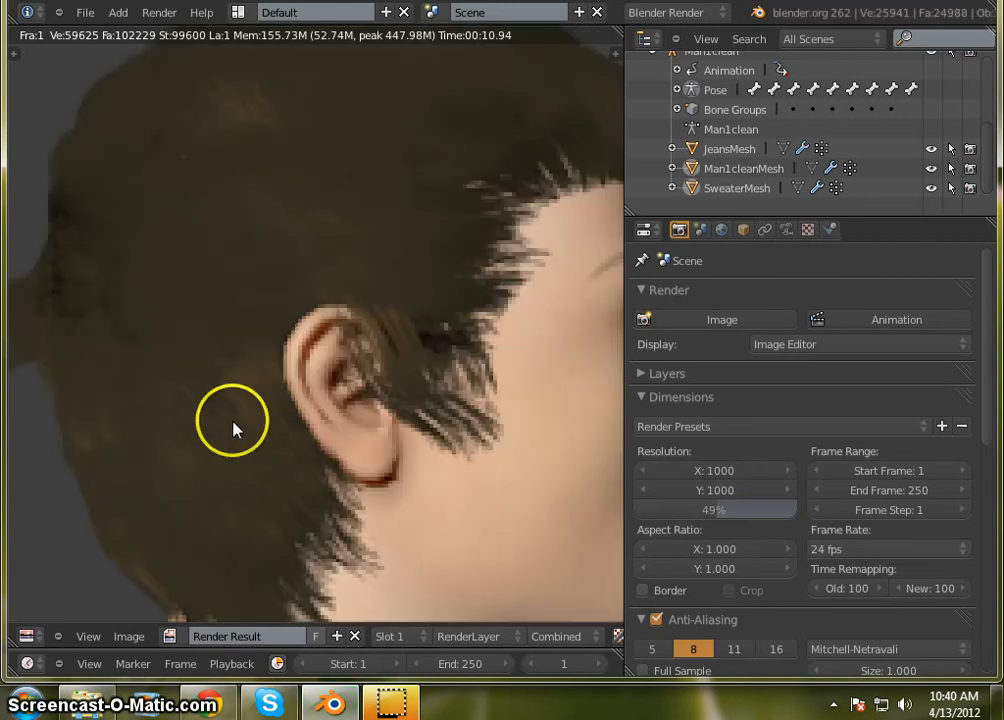
mouse_move(200, 432)
middle_mouse_down()
mouse_move(184, 459)
mouse_move(191, 540)
middle_mouse_up()
scroll(214, 294, "down", 4)
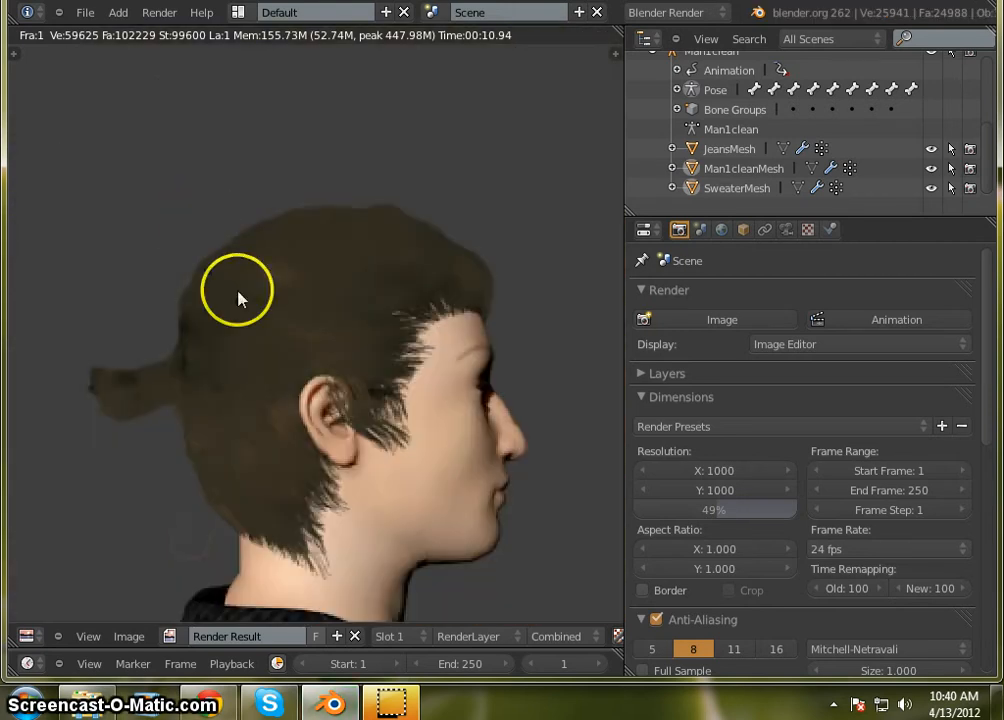
scroll(280, 325, "up", 1)
middle_click_drag(280, 334, 269, 183)
scroll(271, 355, "up", 3)
scroll(331, 447, "down", 1)
scroll(261, 361, "up", 1)
scroll(262, 251, "down", 5)
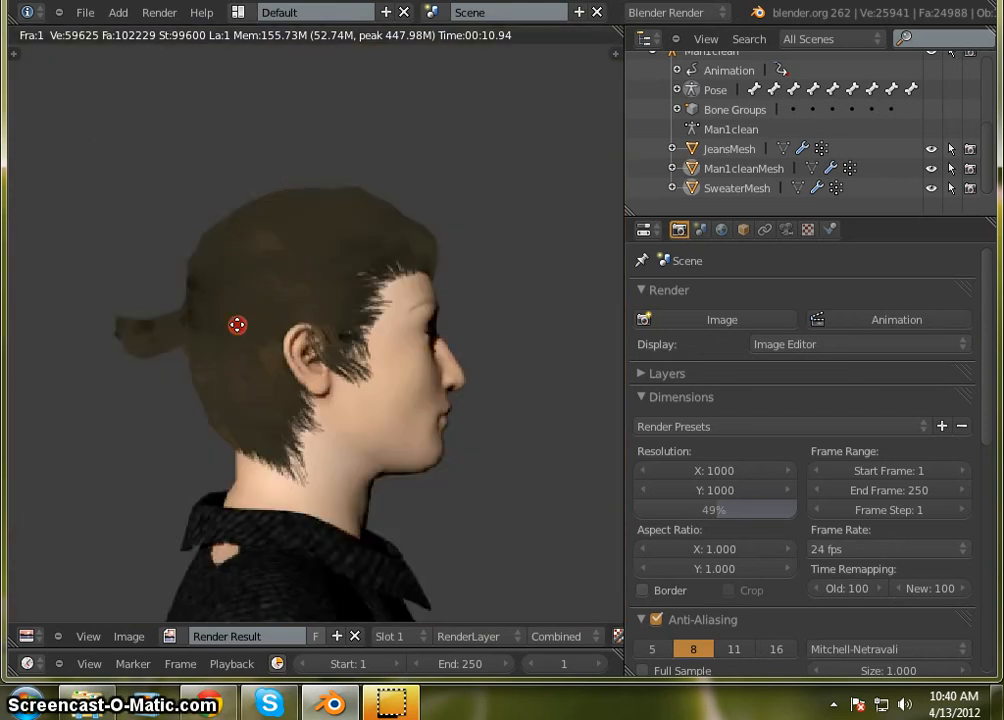
Step: Examine the rendered ponytail and how it joins the rest of the hair, then the framing of the whole image
middle_click_drag(238, 325, 323, 285)
scroll(250, 238, "up", 1)
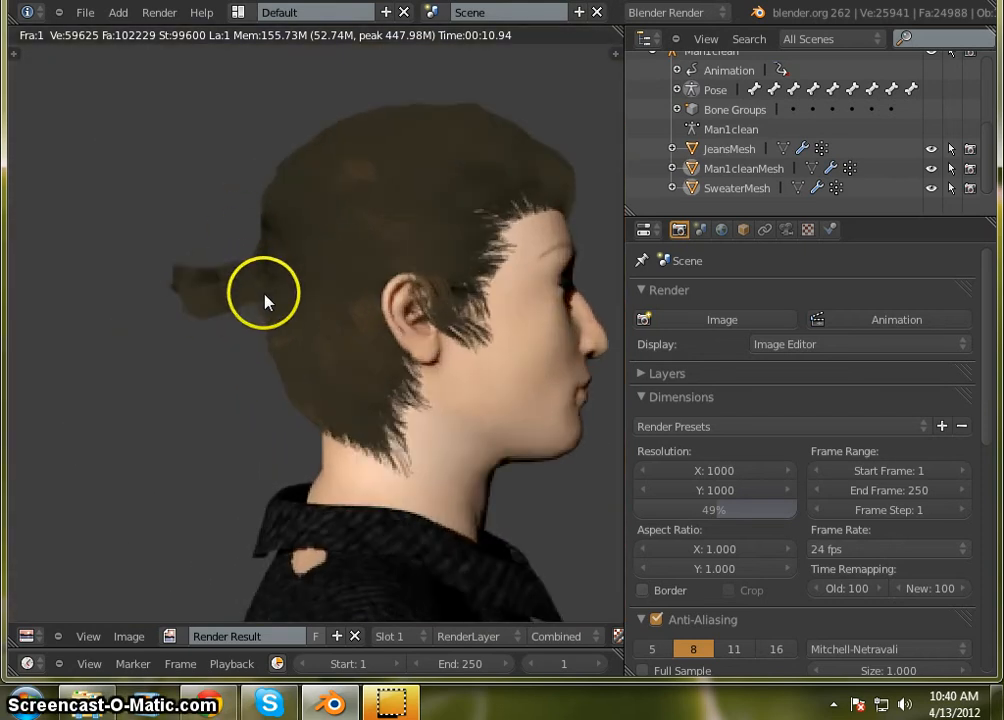
scroll(264, 296, "up", 1)
scroll(287, 273, "down", 1)
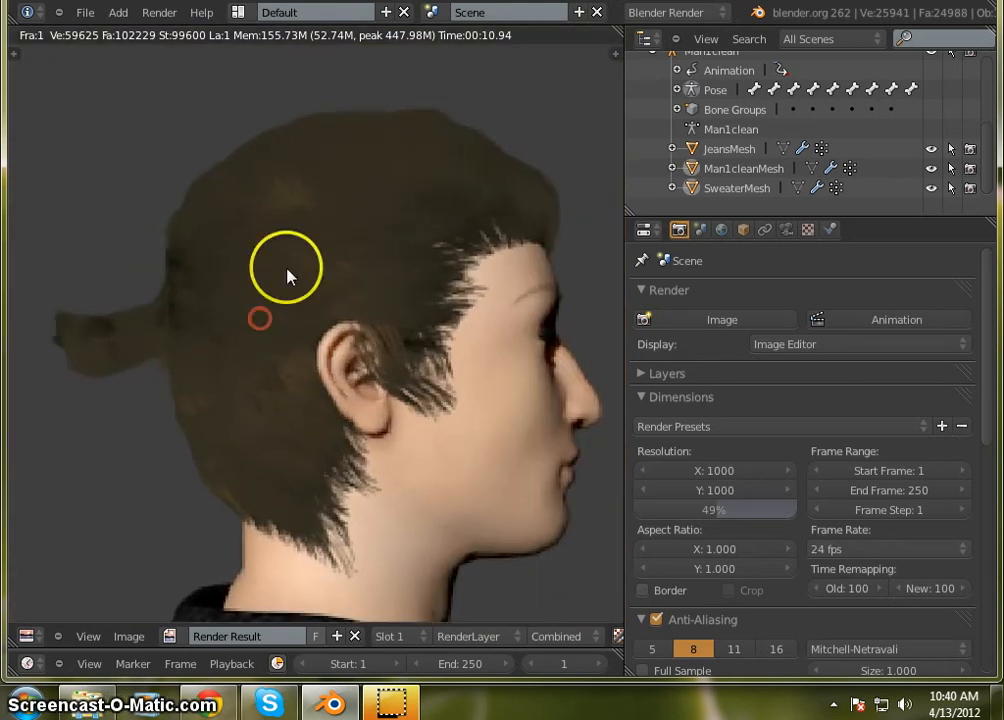
scroll(287, 273, "up", 1)
scroll(287, 273, "down", 1)
scroll(294, 275, "up", 1)
scroll(294, 273, "up", 1)
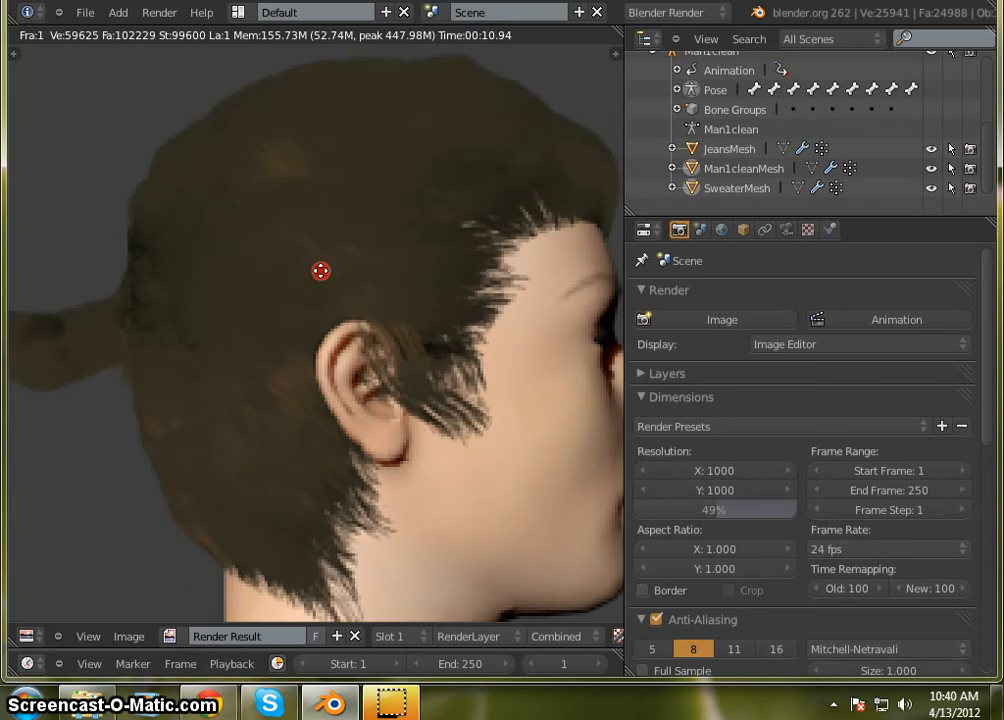
scroll(325, 278, "down", 2)
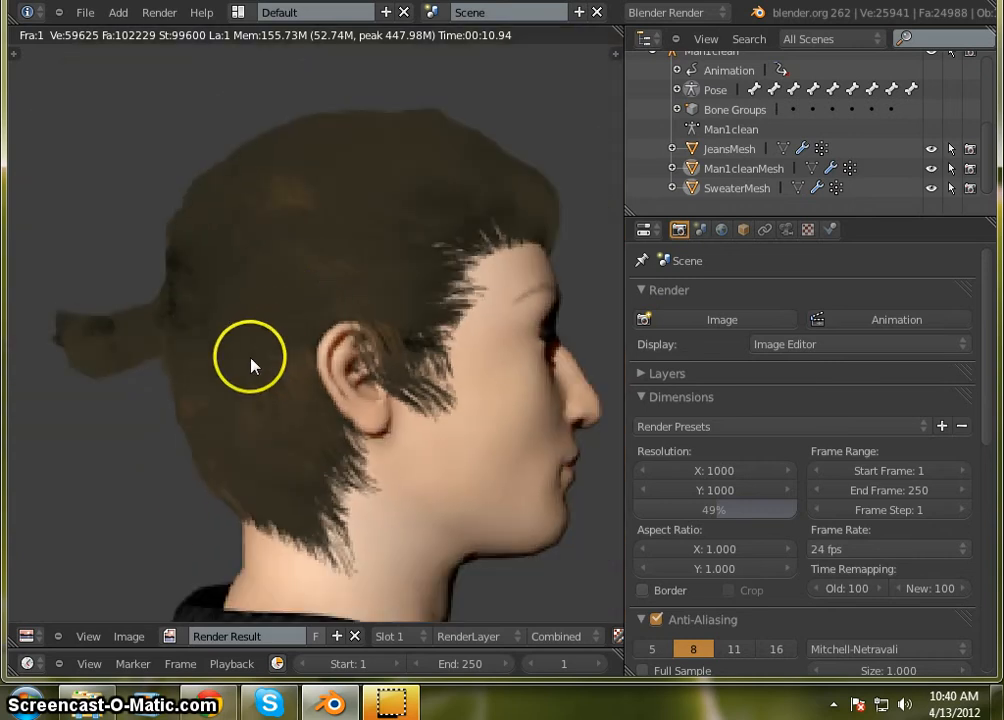
middle_click_drag(251, 359, 250, 309)
scroll(242, 300, "down", 2)
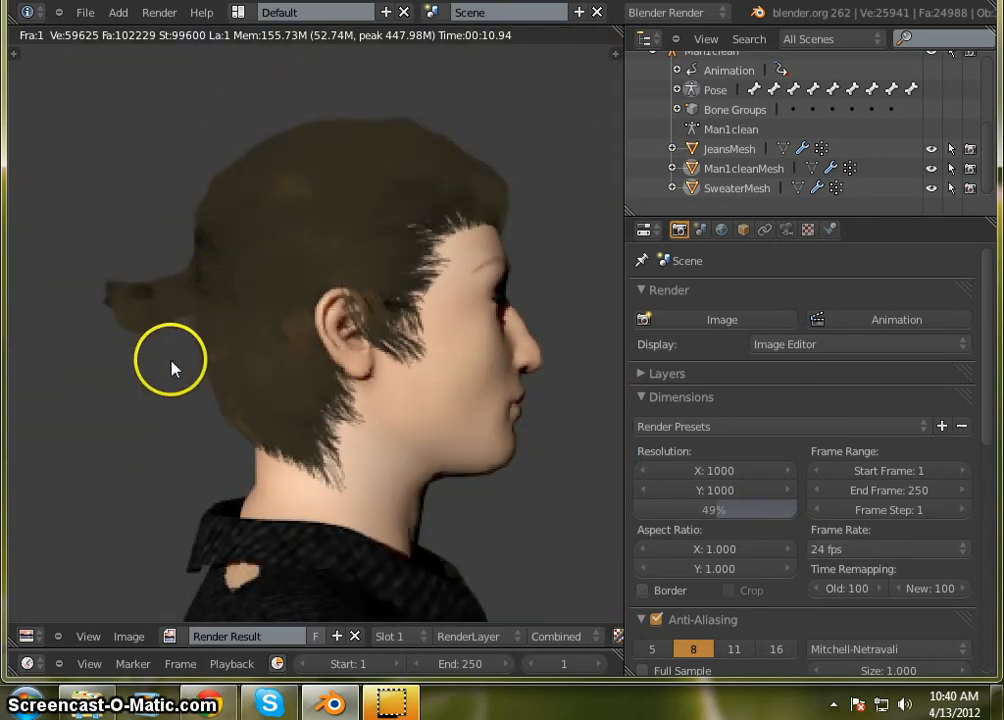
middle_click_drag(176, 369, 173, 381)
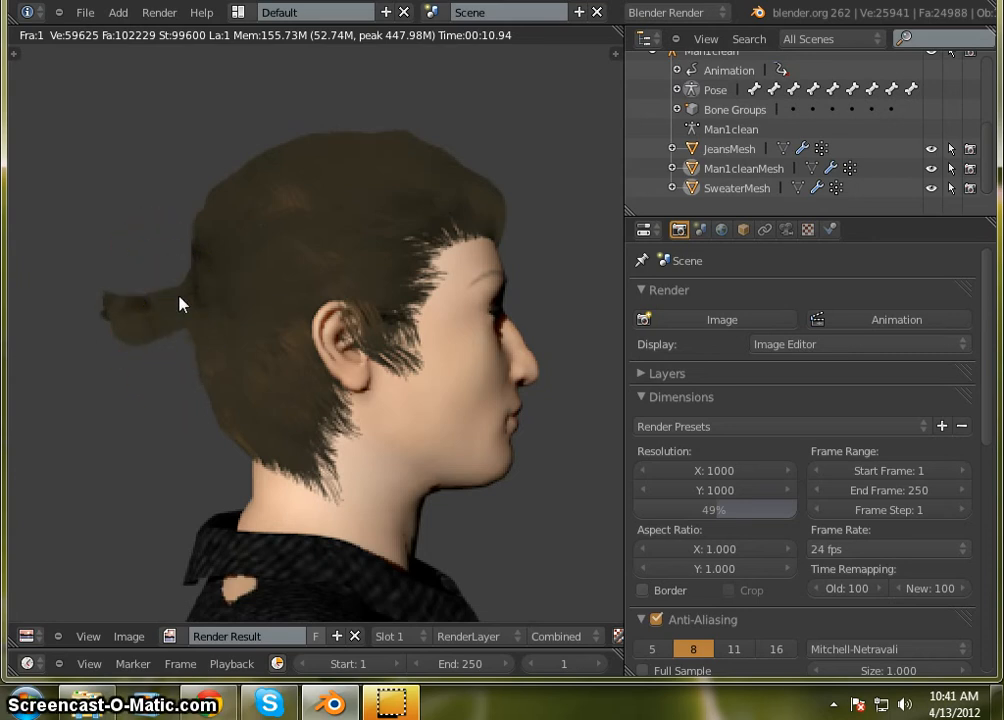
scroll(250, 285, "down", 1)
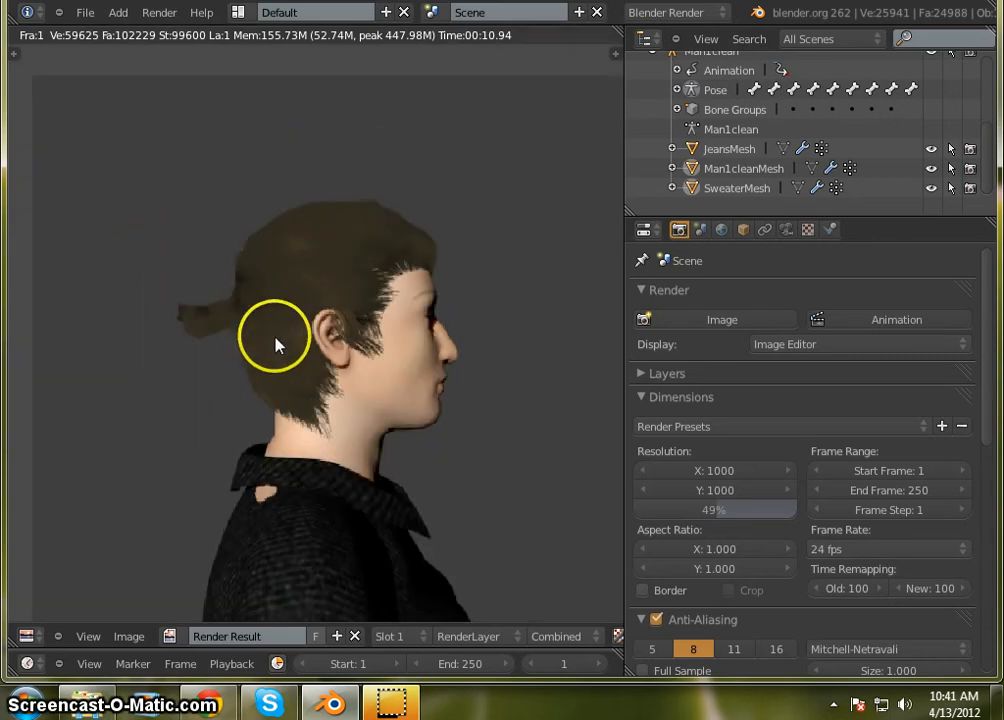
scroll(276, 344, "down", 3)
Step: Return to the 3D scene and examine the ponytail strands at the back of the man's head from the side
left_click(37, 638)
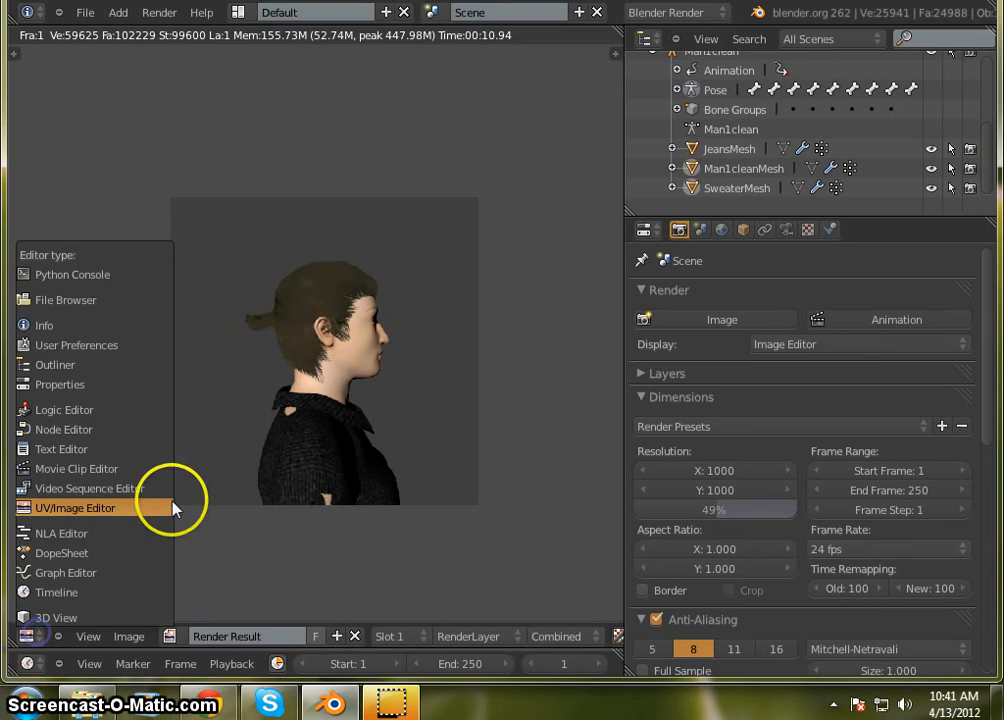
left_click(98, 614)
scroll(457, 217, "up", 4)
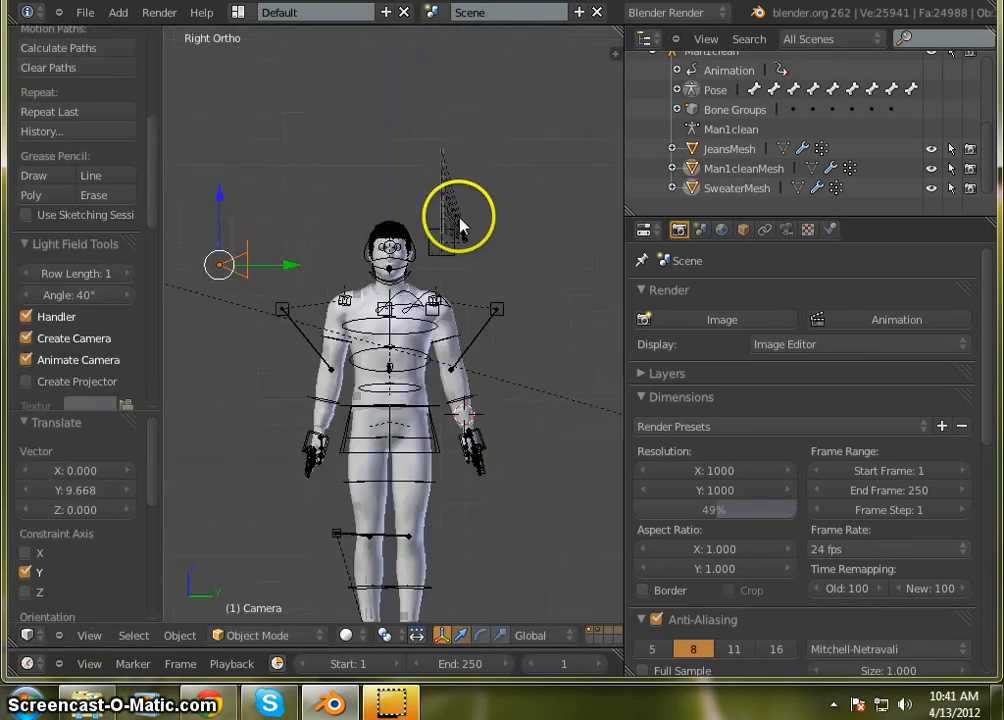
middle_click_drag(509, 296, 325, 294)
scroll(188, 236, "up", 3)
scroll(307, 272, "up", 3)
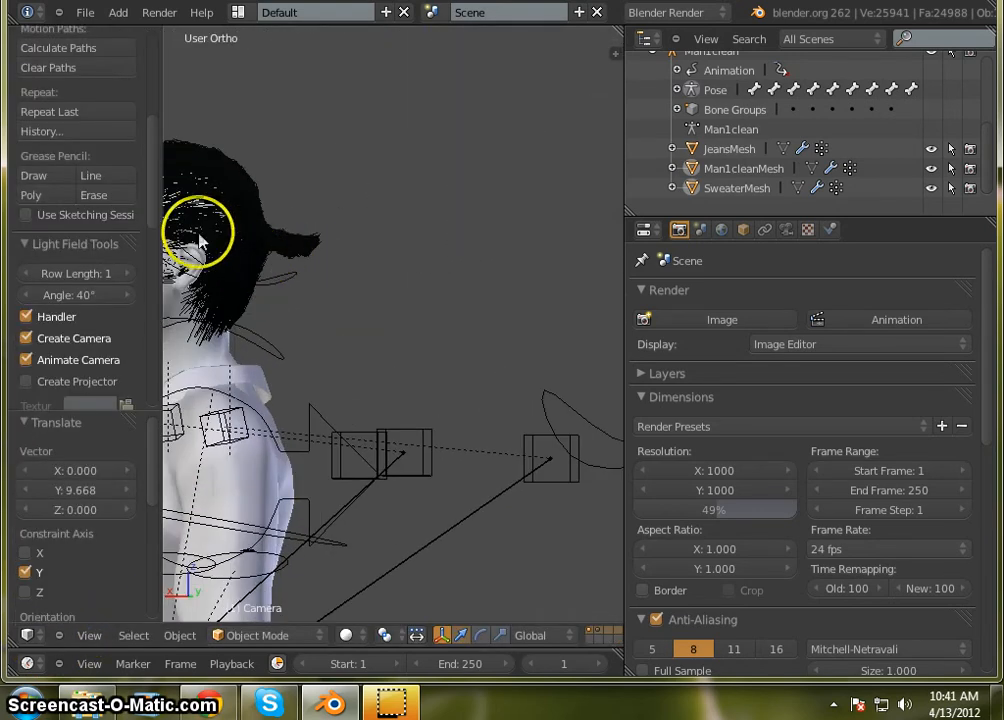
scroll(396, 265, "down", 2)
scroll(393, 270, "down", 3)
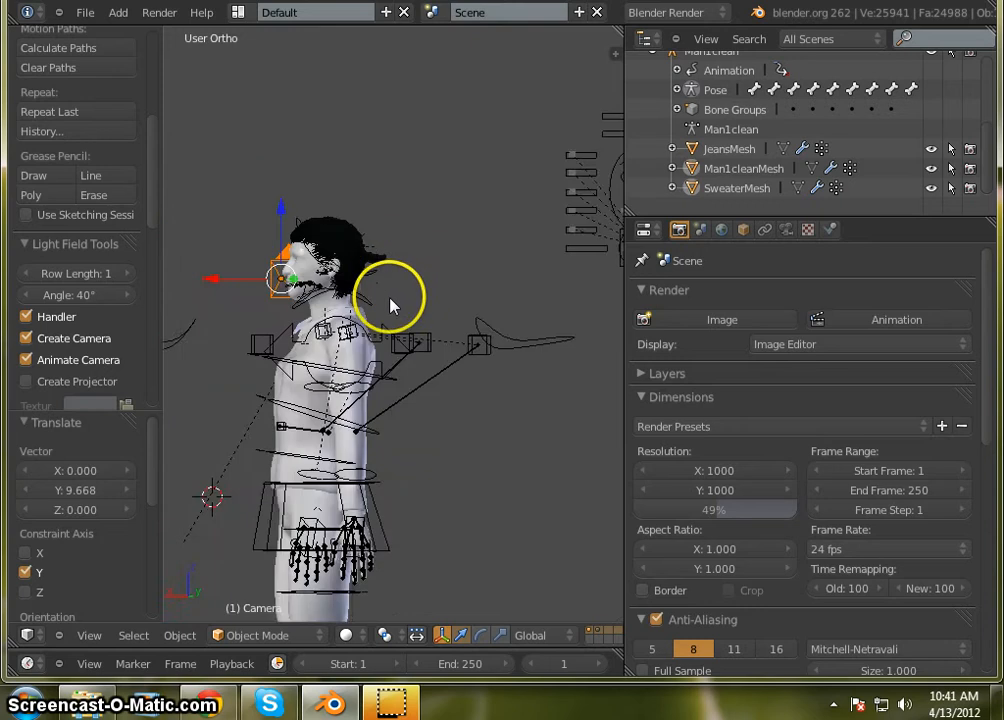
middle_click_drag(385, 298, 410, 340)
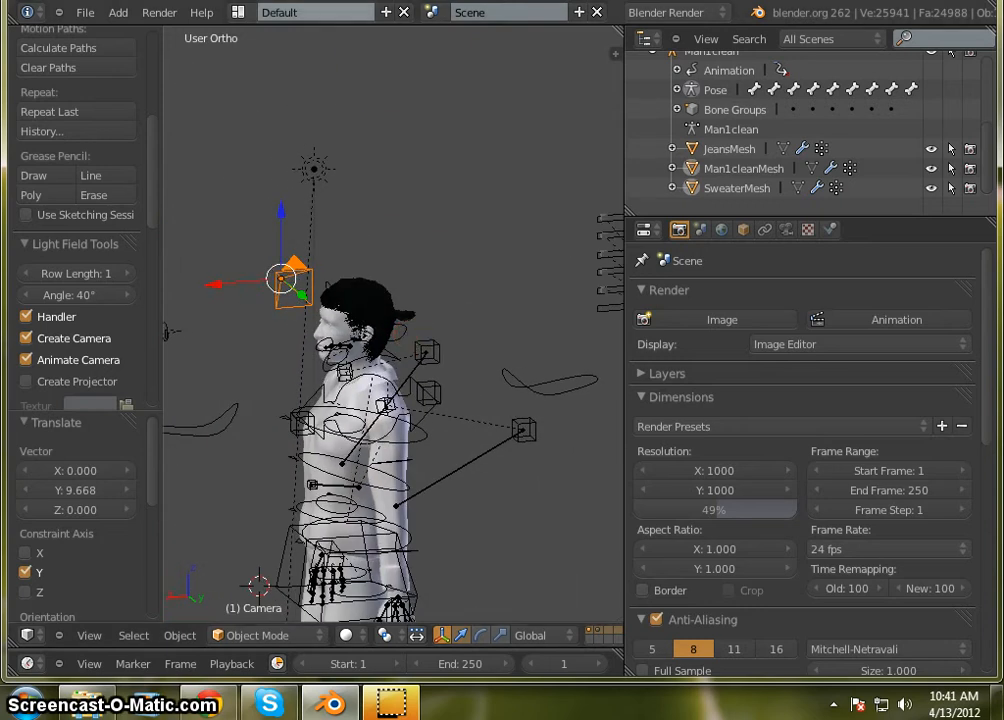
Step: Add a mesh circle with 32 vertices and radius 1.000 at the 3D cursor in front of the man
left_click(118, 12)
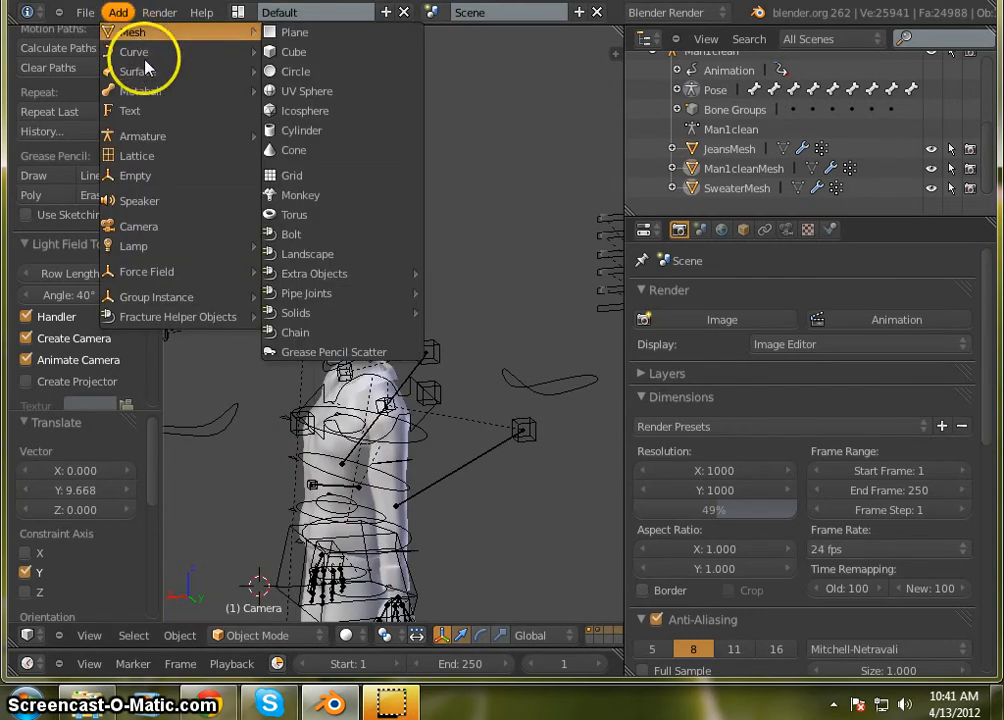
mouse_move(137, 59)
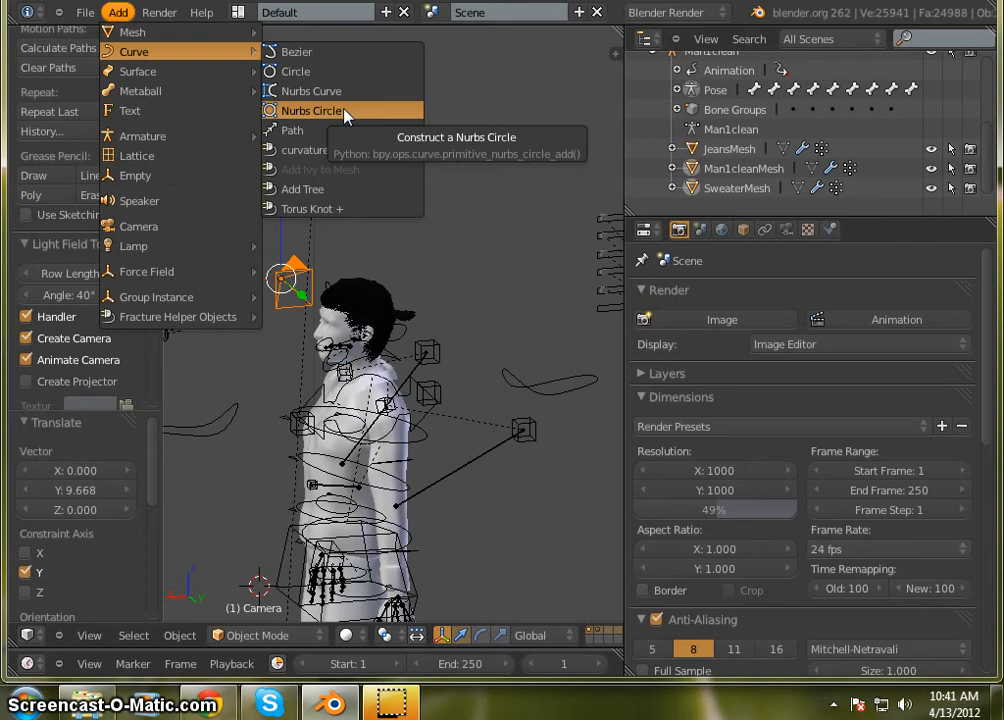
mouse_move(140, 34)
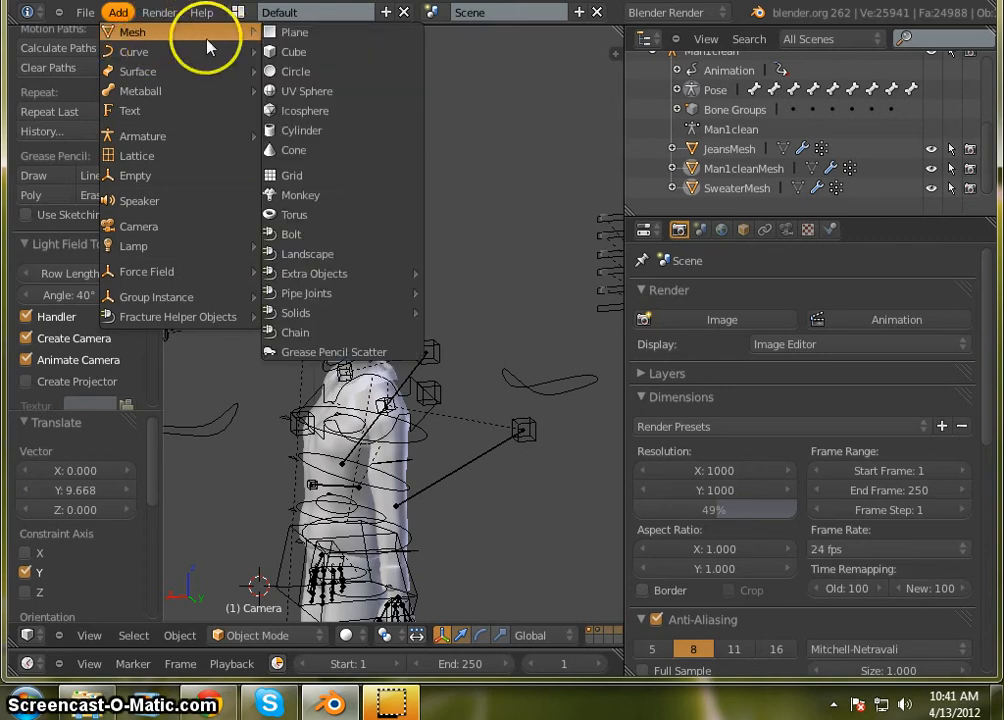
left_click(305, 78)
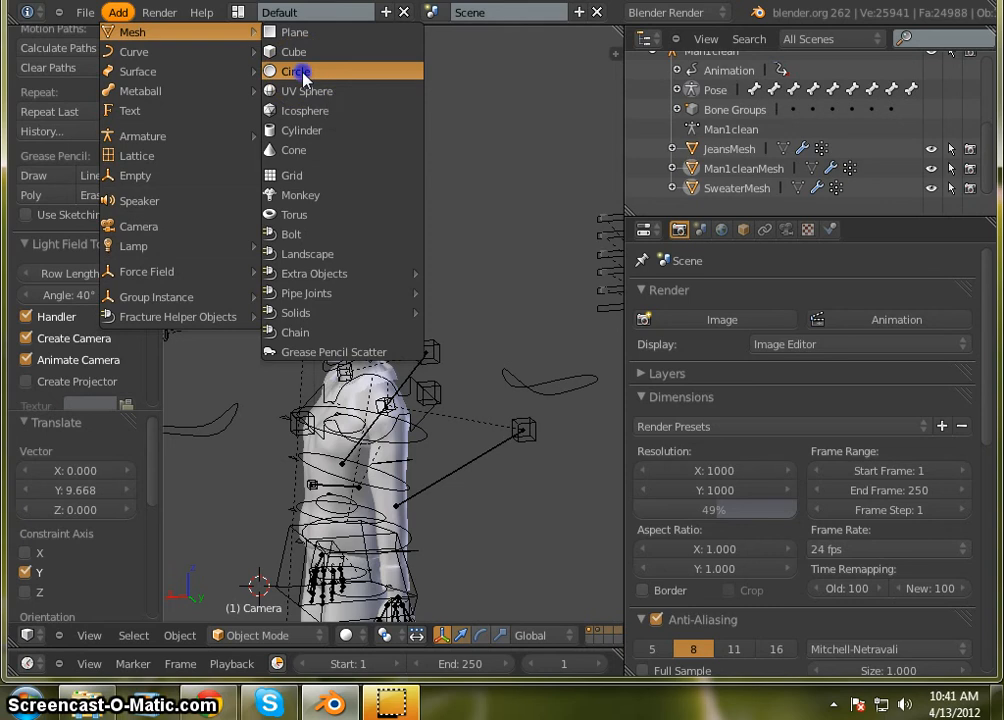
scroll(480, 300, "down", 3)
scroll(333, 378, "up", 7)
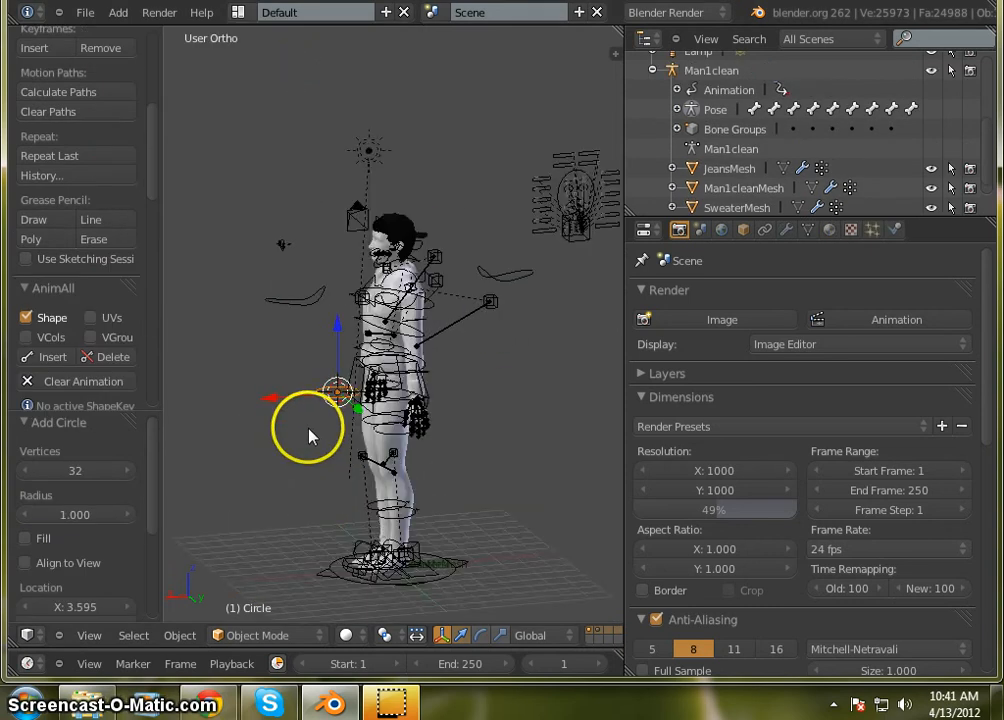
Step: Try to extrude the mesh circle in Edit Mode
scroll(372, 440, "up", 2)
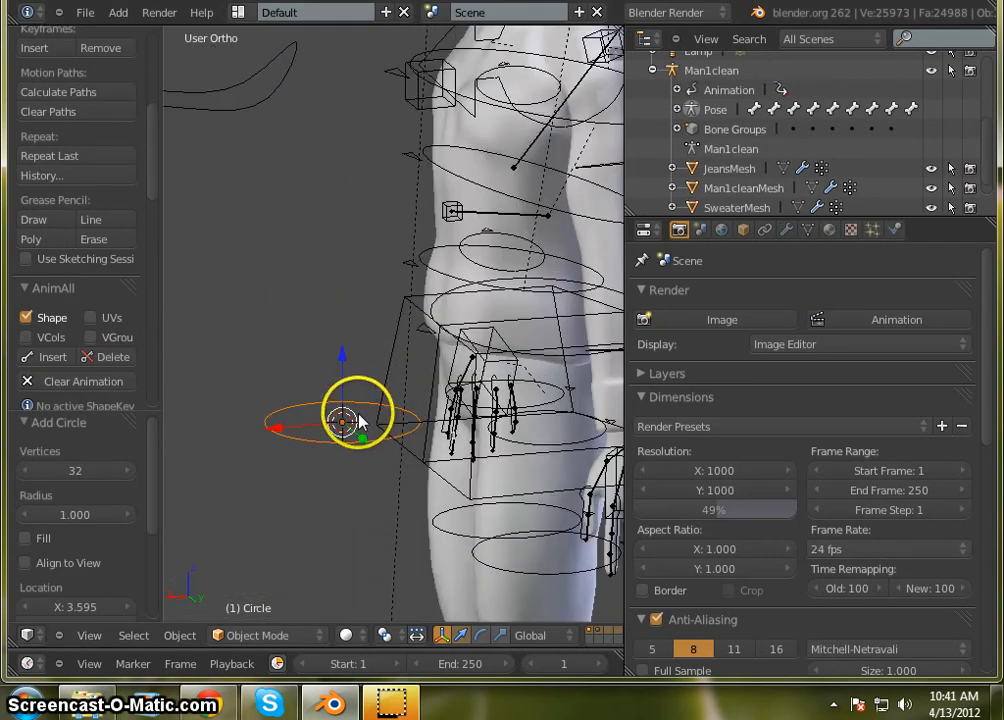
middle_click_drag(329, 441, 296, 467)
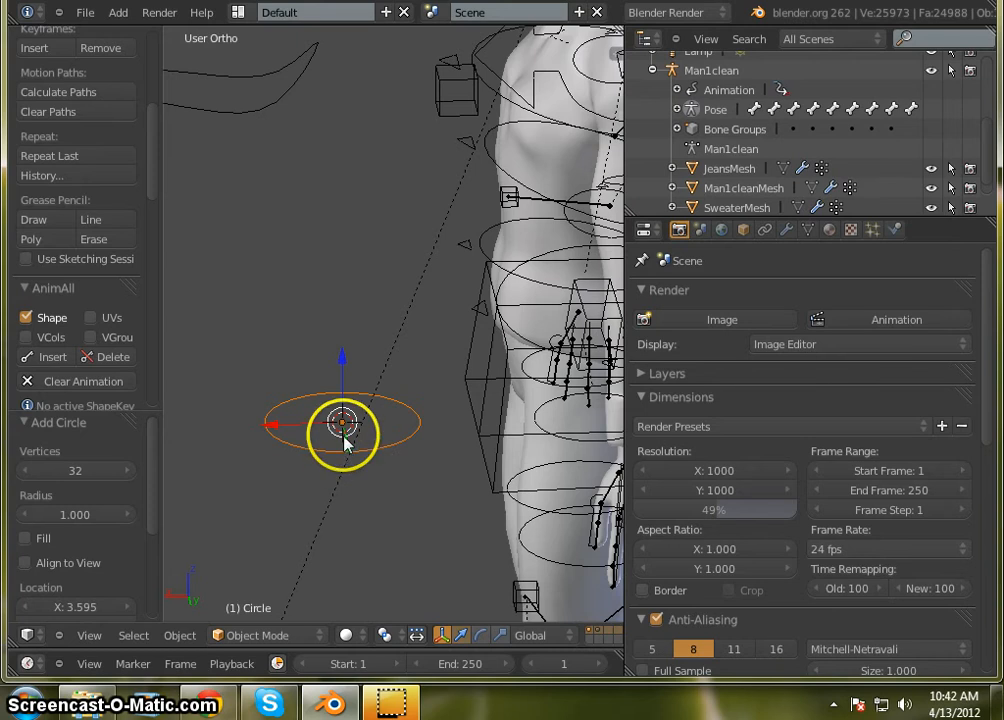
mouse_move(345, 441)
middle_mouse_down()
mouse_move(329, 464)
mouse_move(354, 441)
mouse_move(328, 465)
mouse_move(340, 458)
middle_mouse_up()
left_click(292, 638)
left_click(250, 595)
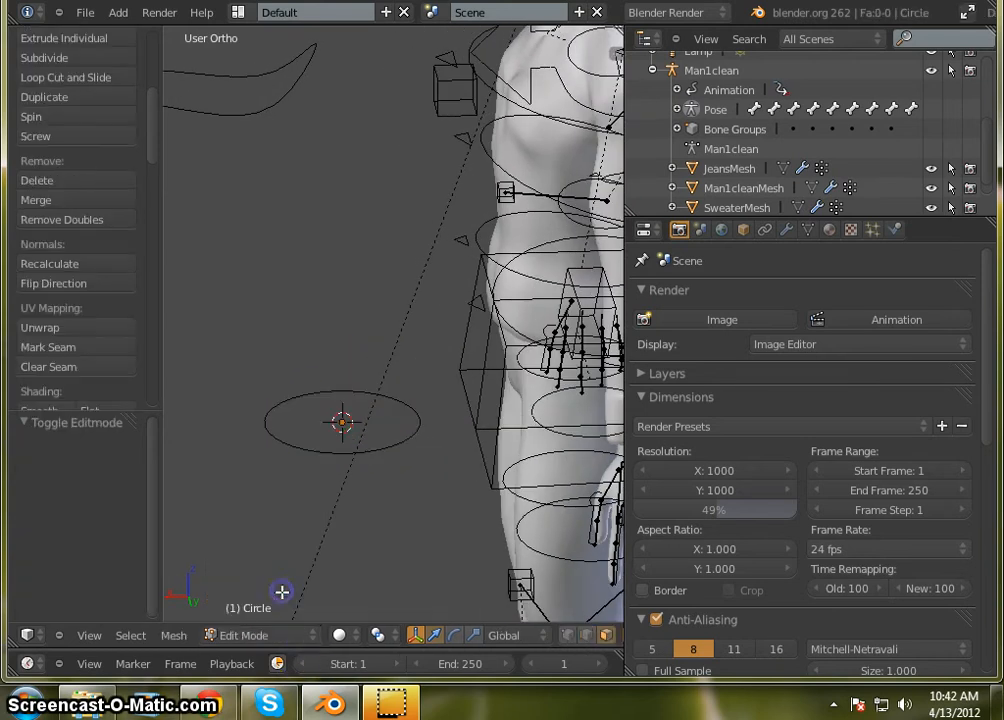
scroll(335, 430, "up", 2)
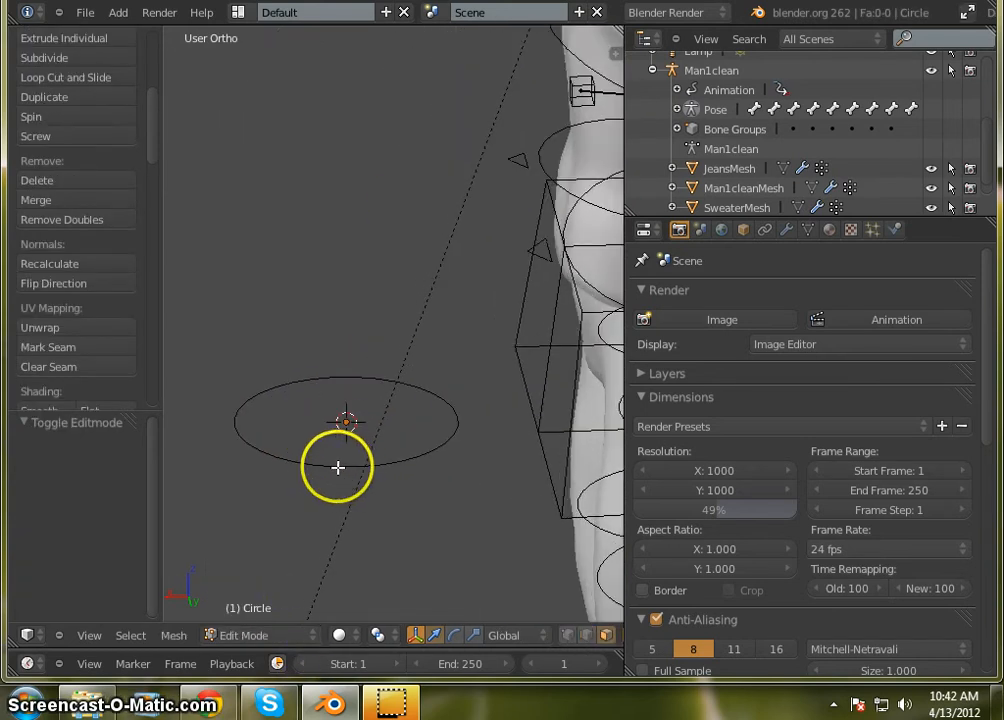
right_click(336, 466)
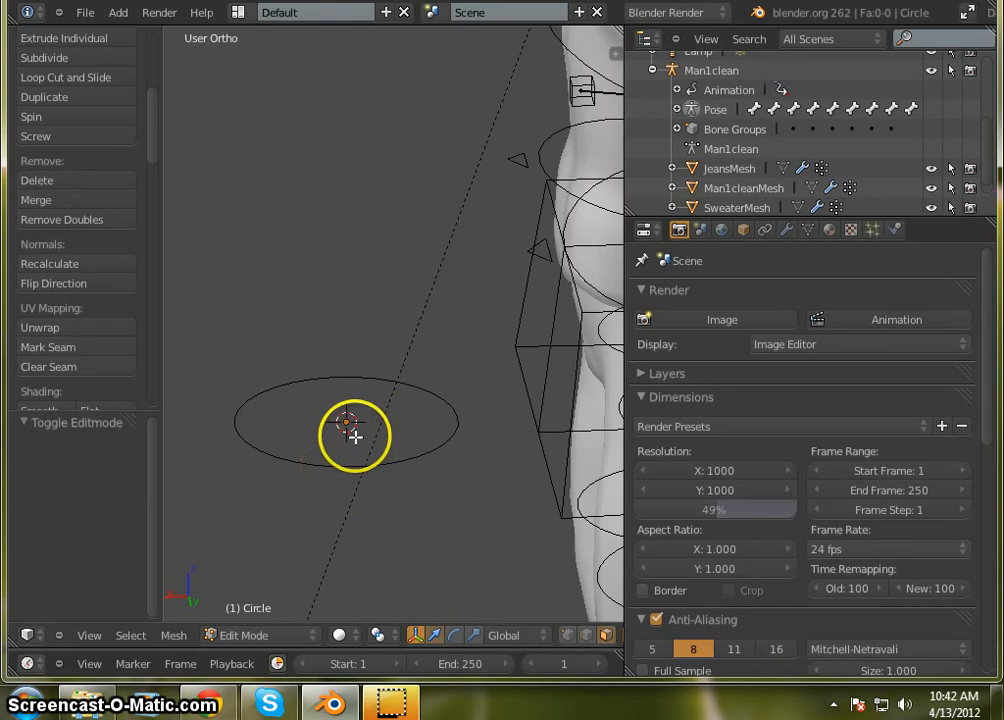
key("e")
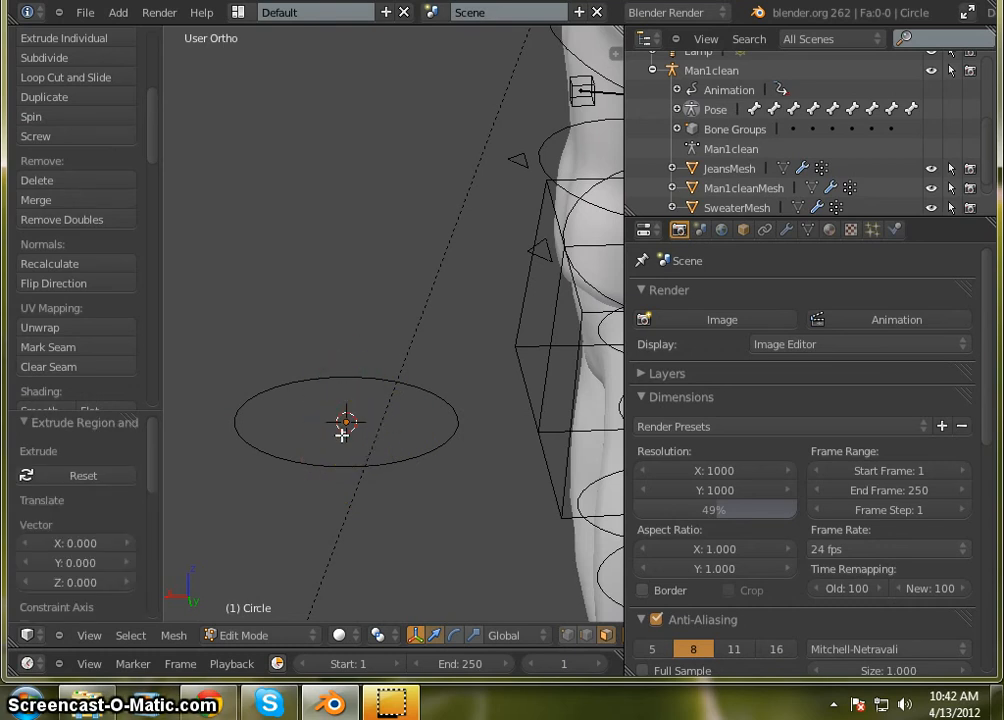
Step: Display the scene in wireframe and pick the circle in the Outliner, returning it to Object Mode
key("z")
scroll(300, 150, "down", 5)
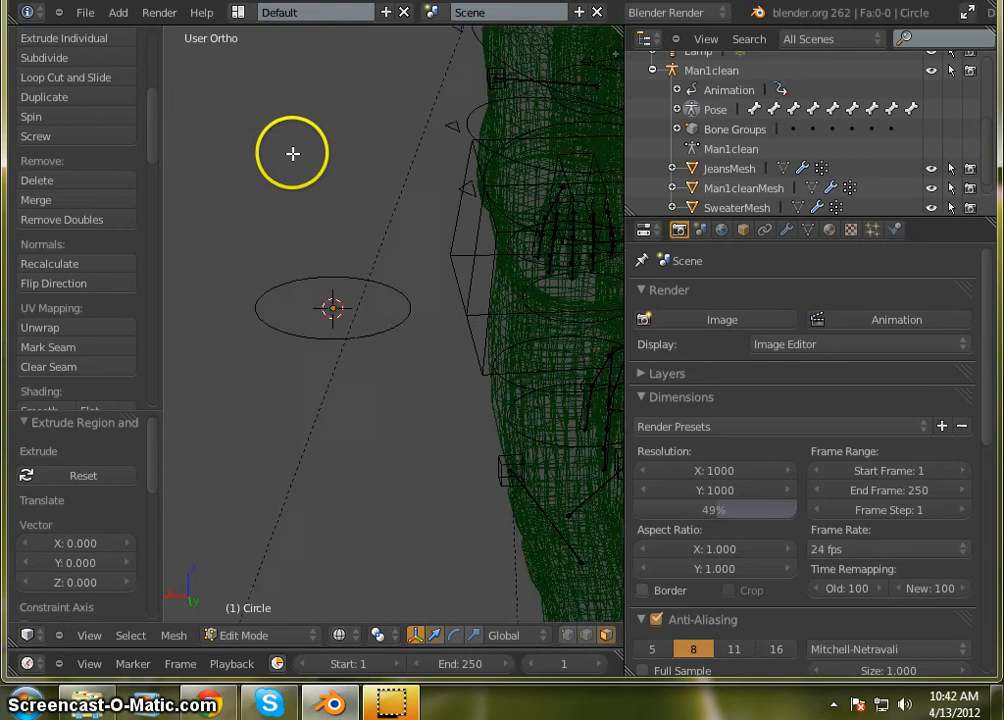
scroll(356, 290, "up", 3)
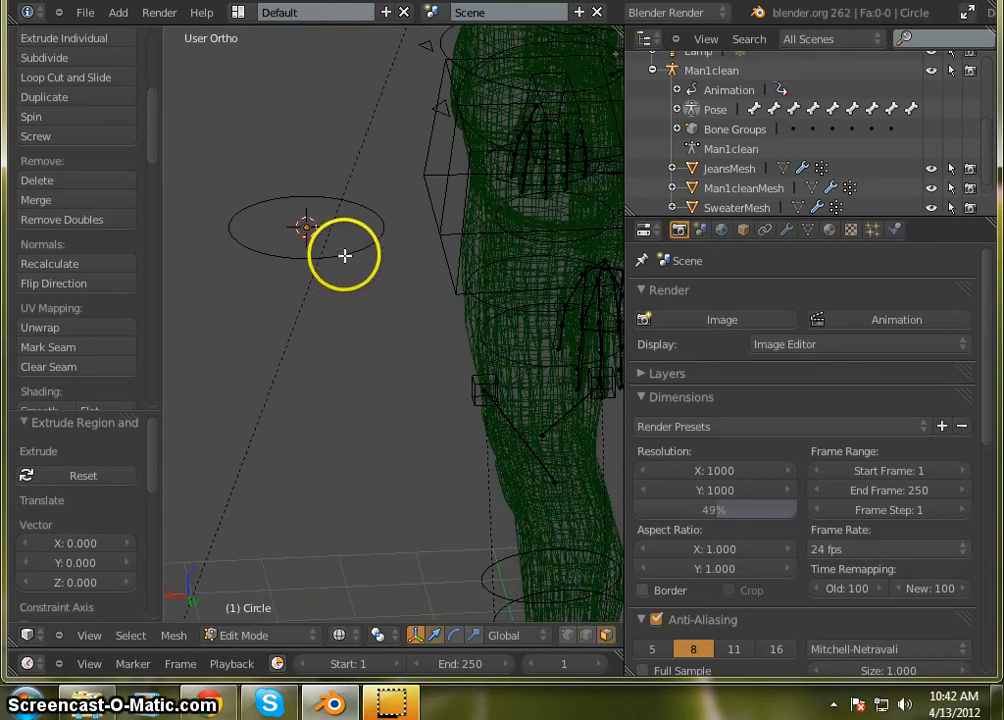
scroll(816, 168, "down", 1)
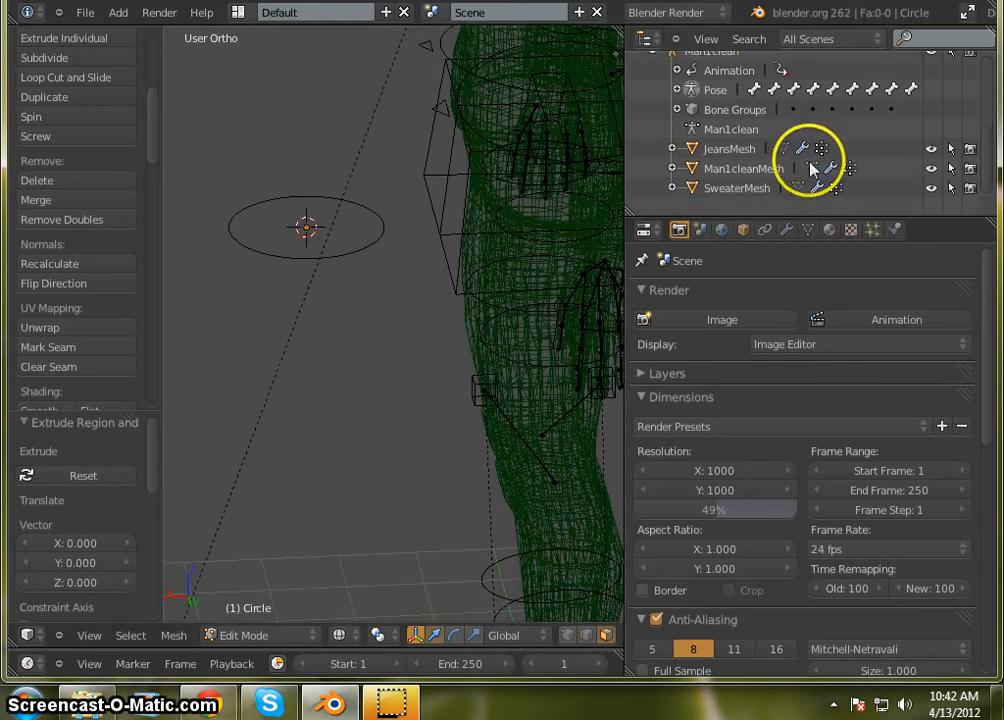
scroll(800, 165, "up", 5)
scroll(784, 174, "up", 2)
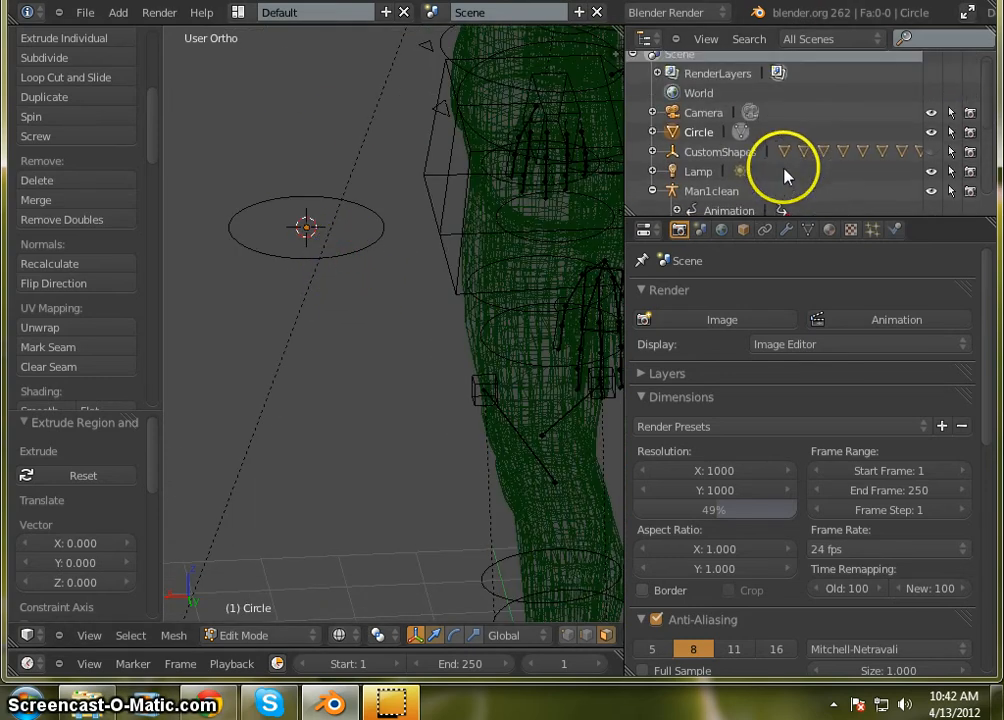
left_click(700, 133)
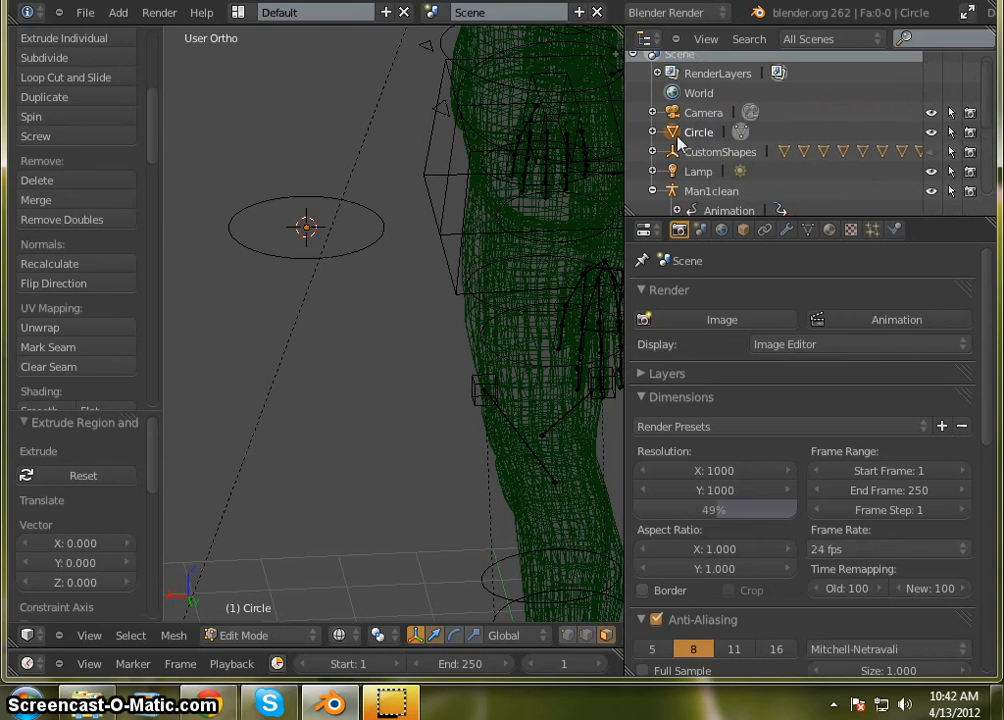
left_click(741, 133)
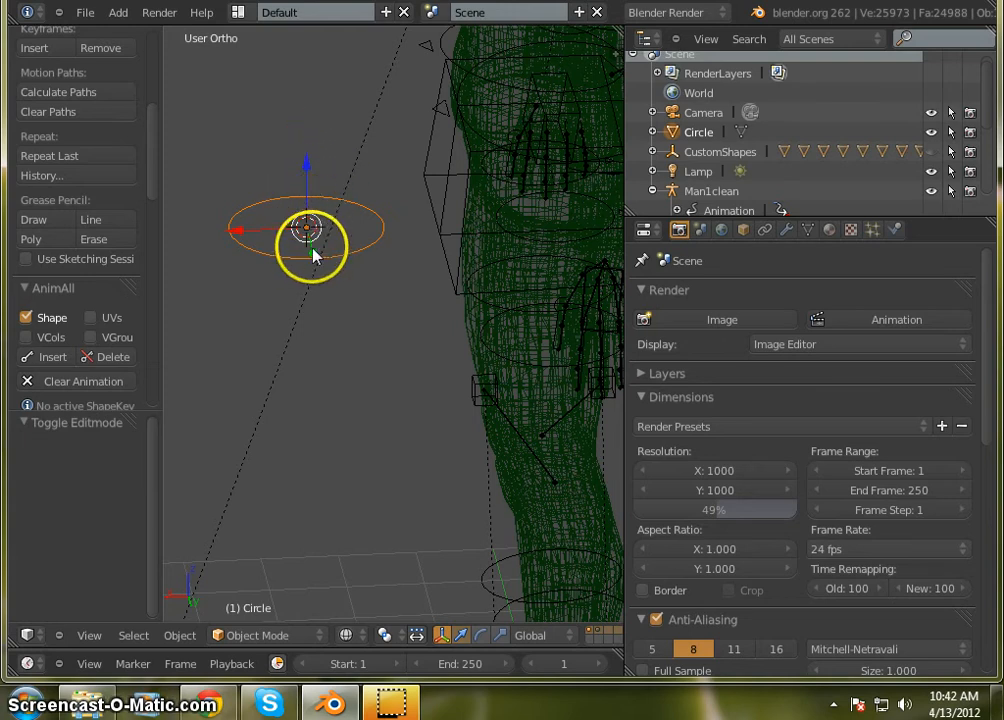
Step: Restore solid shading and move the circle up about 0.5 units along the Z axis
mouse_move(309, 183)
middle_mouse_down()
mouse_move(309, 134)
mouse_move(403, 212)
mouse_move(289, 218)
mouse_move(347, 233)
middle_mouse_up()
scroll(338, 211, "up", 3)
scroll(287, 205, "down", 3)
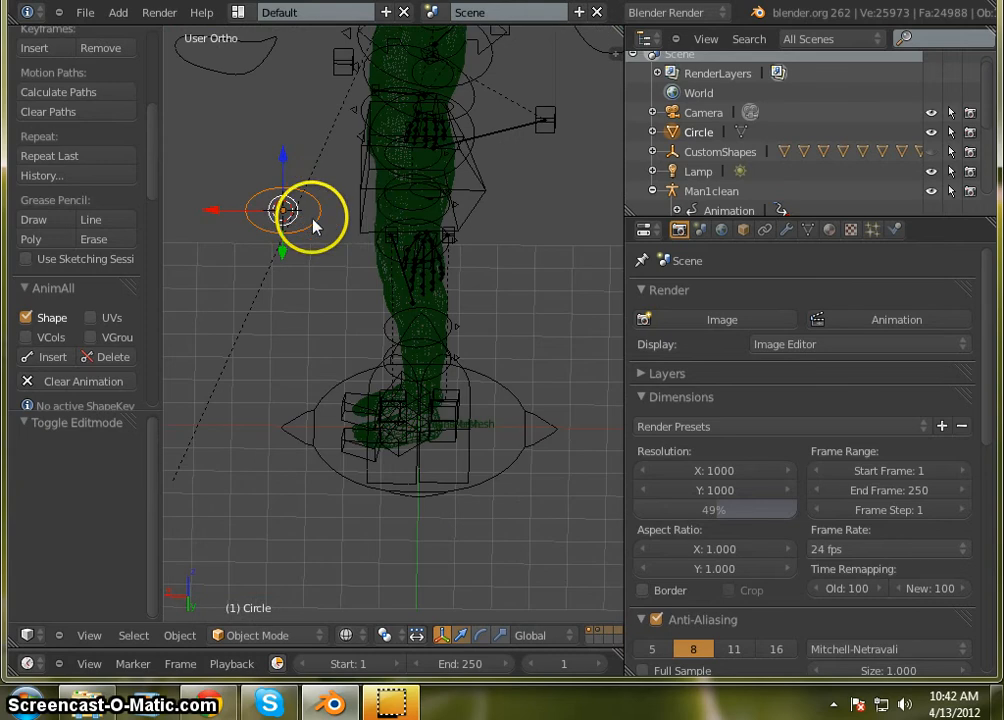
key("z")
scroll(350, 105, "down", 3)
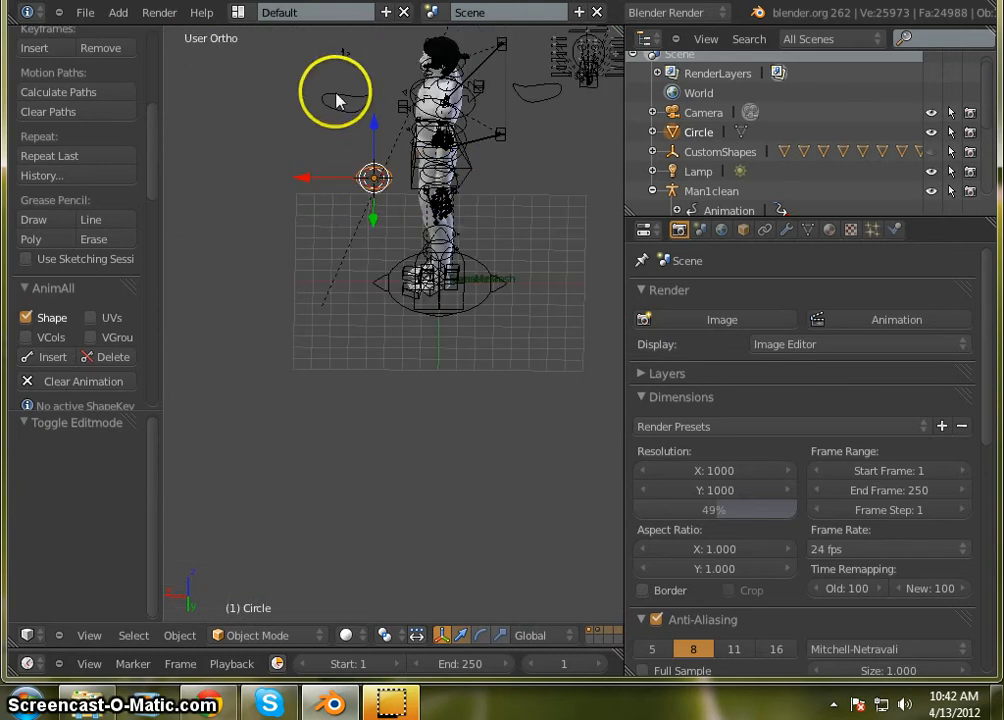
scroll(440, 195, "up", 4)
scroll(365, 340, "up", 2)
middle_click_drag(400, 334, 388, 285)
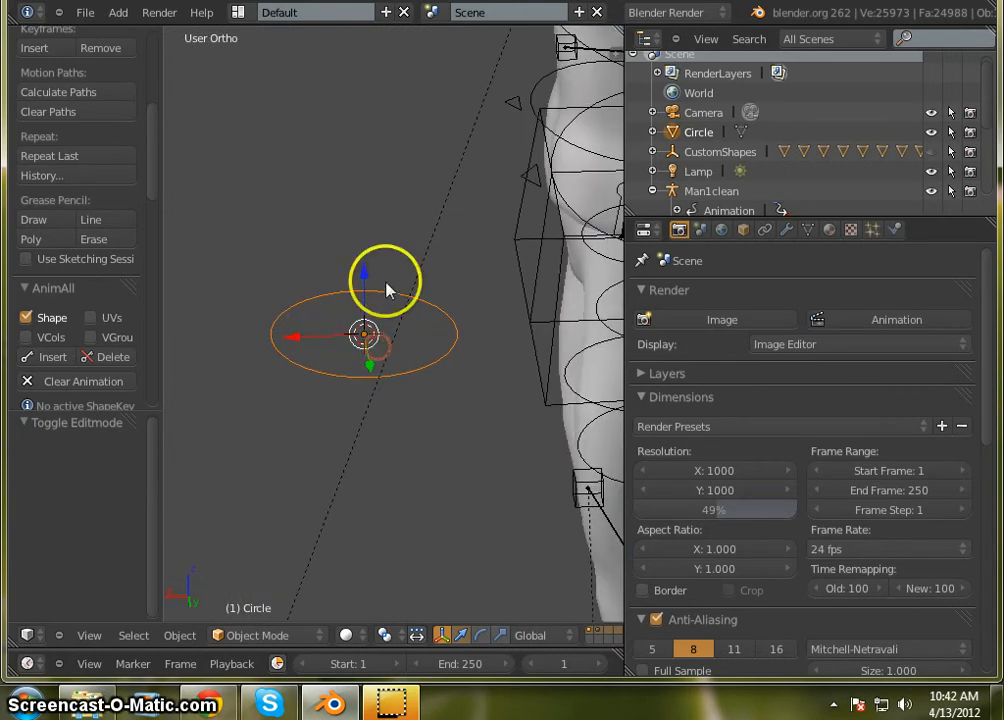
left_click_drag(363, 272, 373, 240)
left_click(370, 310)
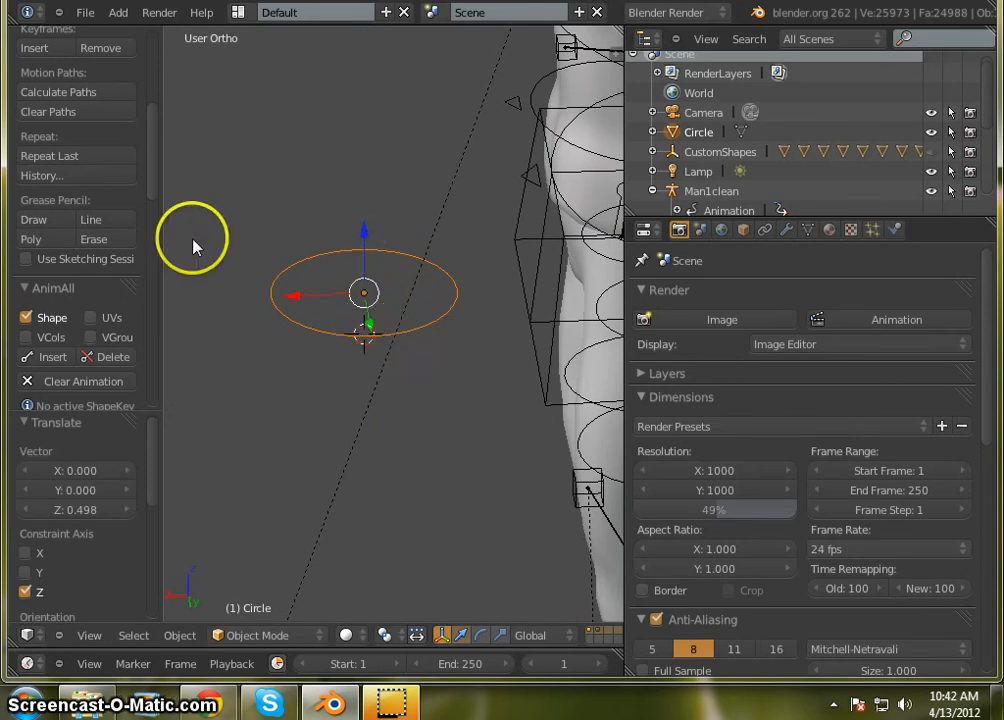
Step: Check the object tools for the circle and raise it by another 0.455 units along Z
left_click_drag(157, 150, 165, 45)
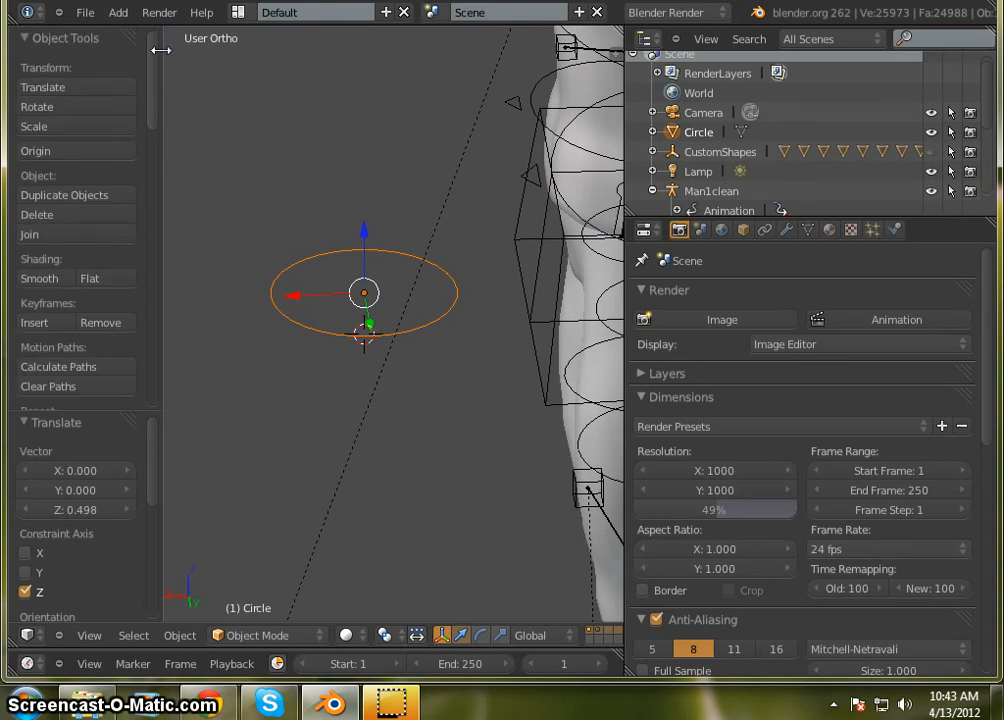
scroll(135, 165, "down", 3)
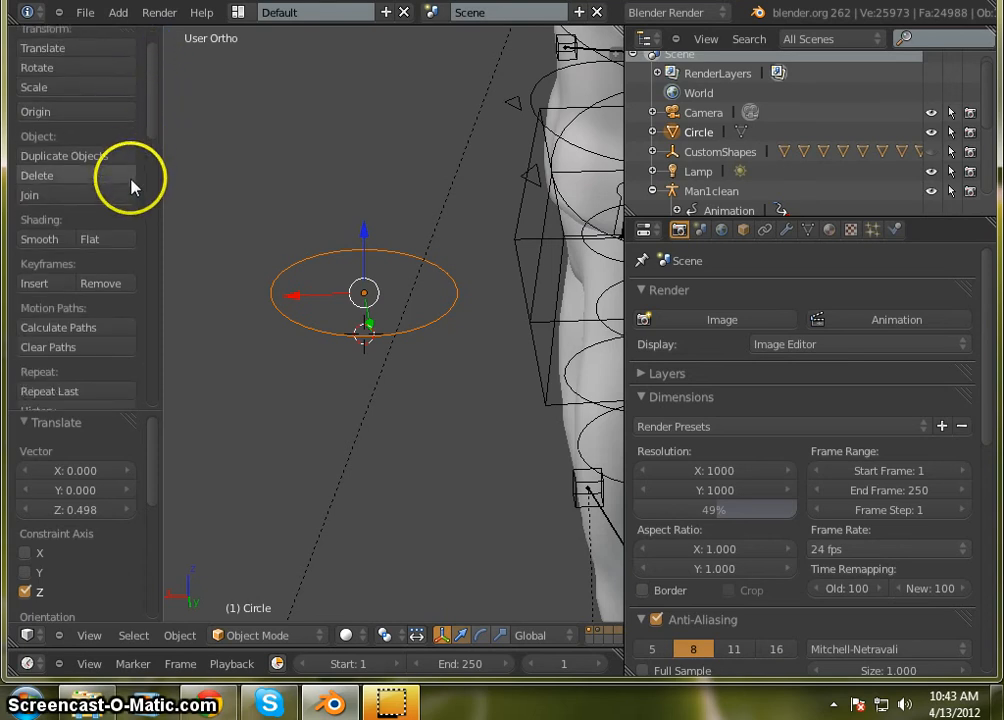
scroll(125, 270, "down", 5)
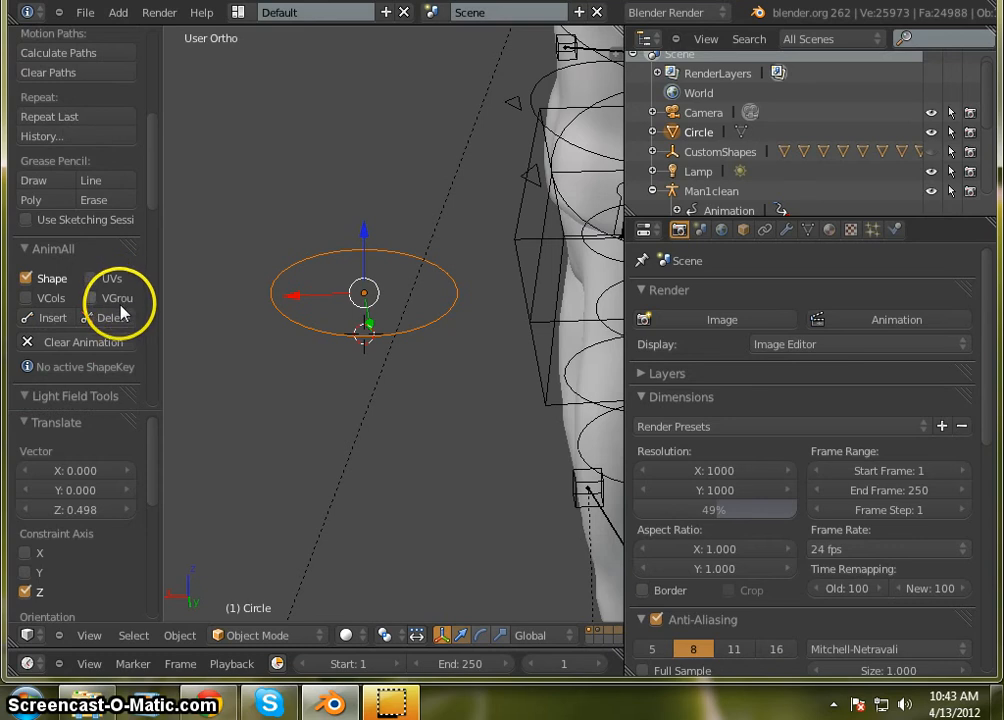
left_click(117, 318)
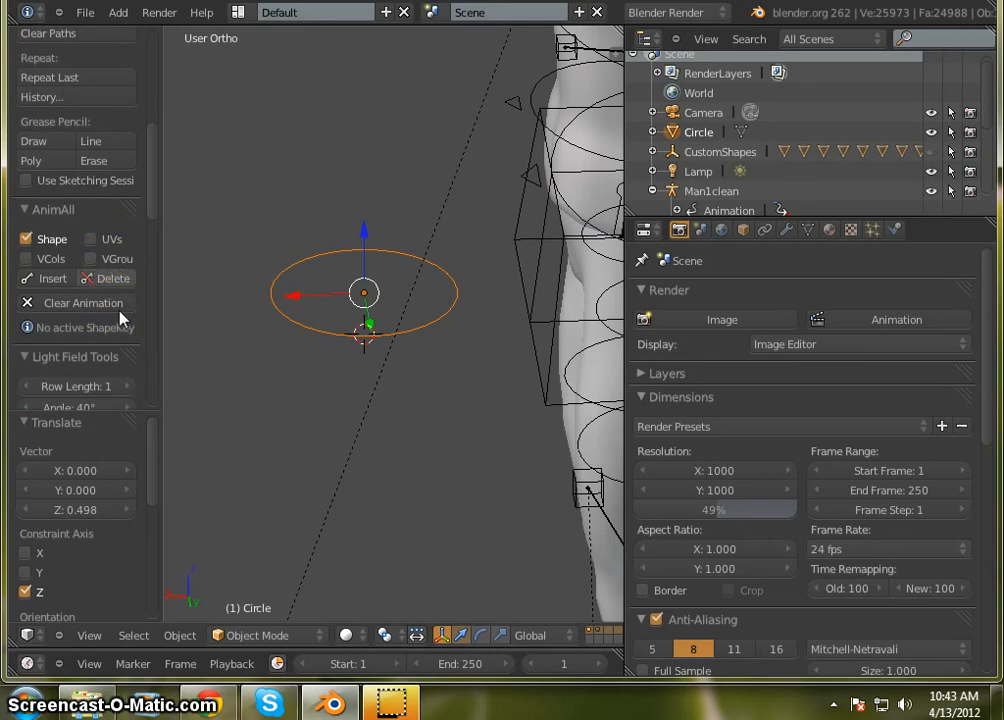
middle_click_drag(219, 207, 288, 246)
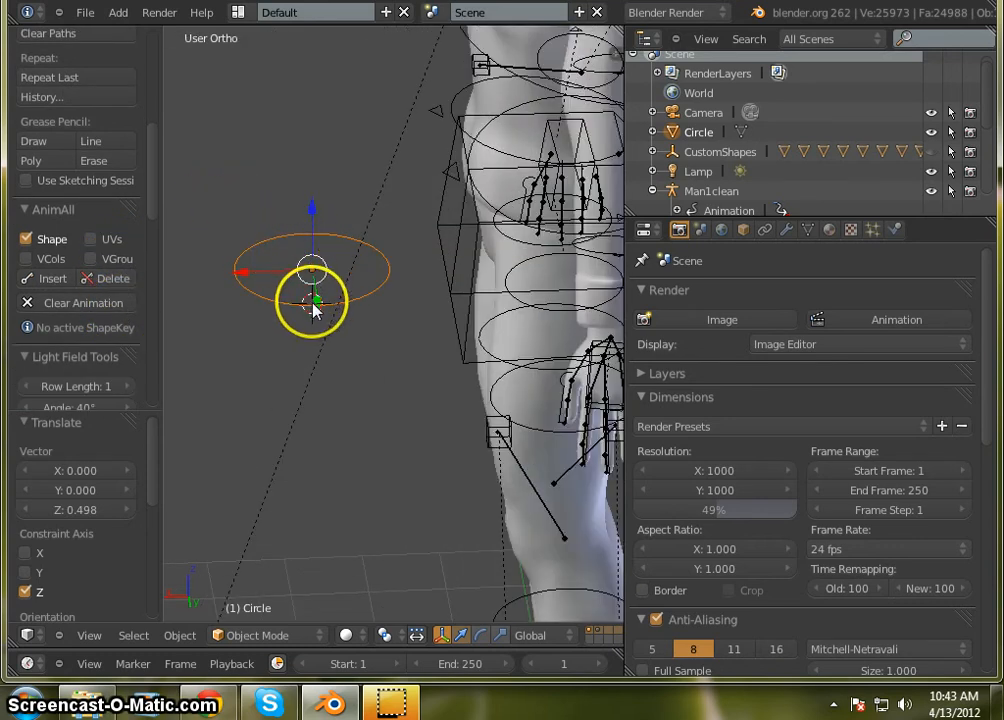
left_click_drag(318, 298, 308, 203)
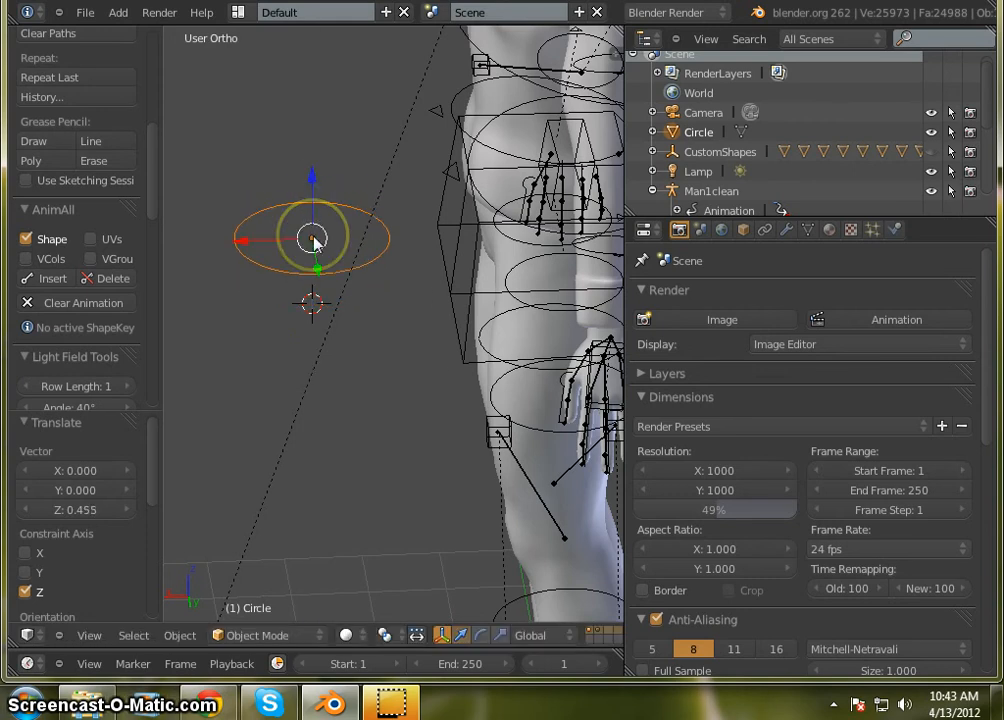
Step: Delete the mesh circle in front of the man
key("x")
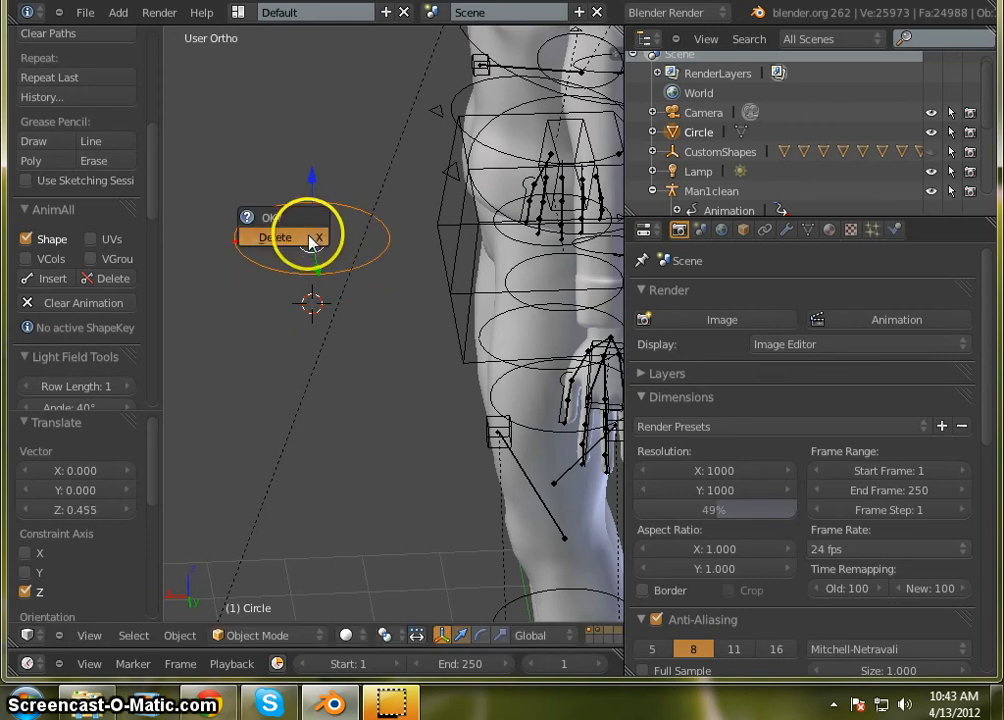
left_click(313, 237)
Step: Add a mesh cylinder with 32 vertices, radius 1.000, depth 2.000 and capped ends at the 3D cursor in front of the man
scroll(298, 213, "down", 4)
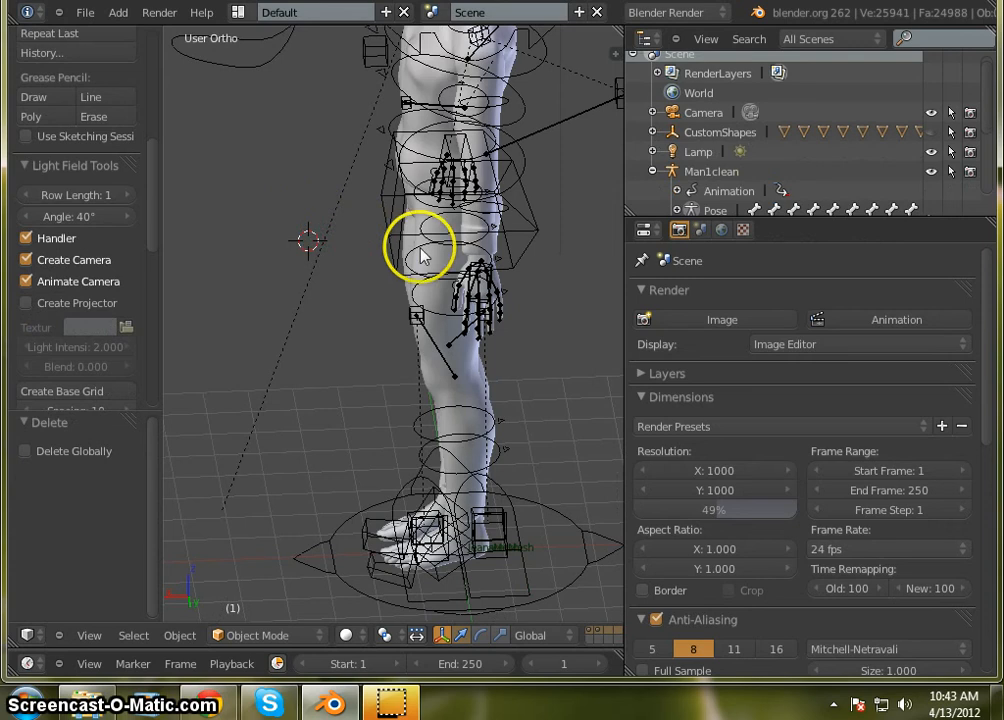
scroll(330, 225, "down", 3)
scroll(284, 160, "up", 3)
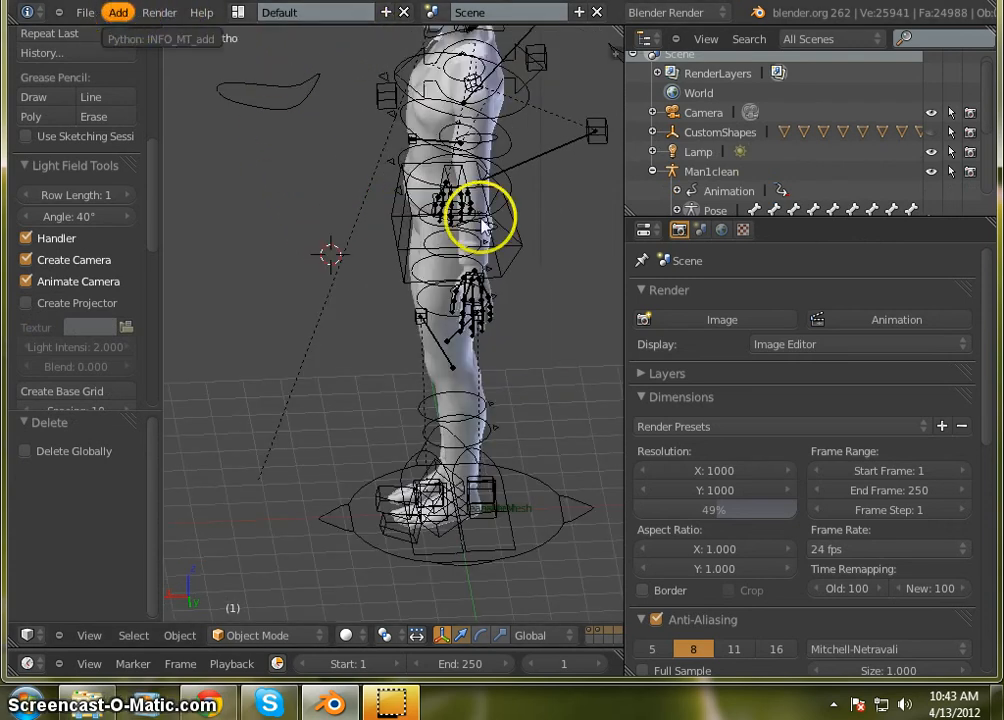
scroll(350, 224, "down", 4)
scroll(381, 231, "up", 3)
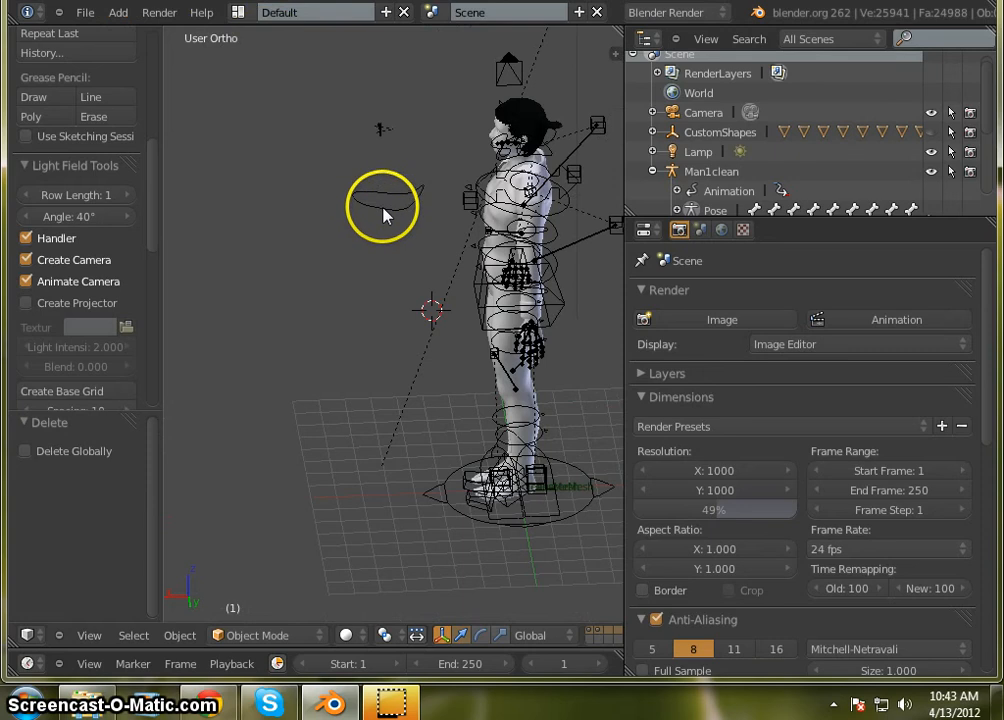
scroll(370, 240, "down", 1)
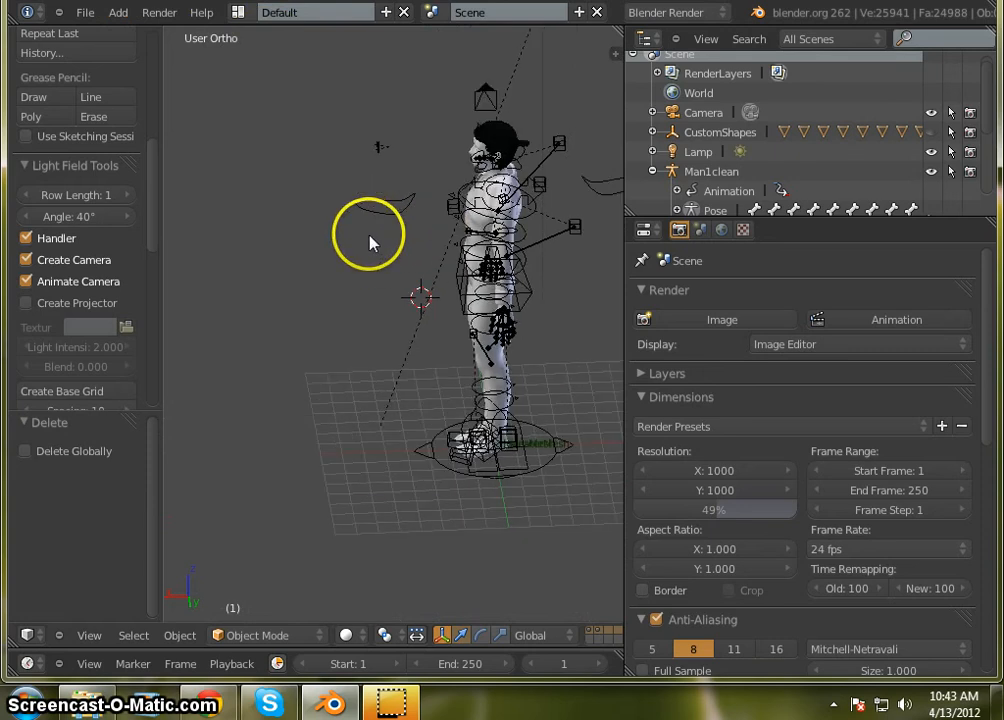
scroll(372, 243, "up", 2)
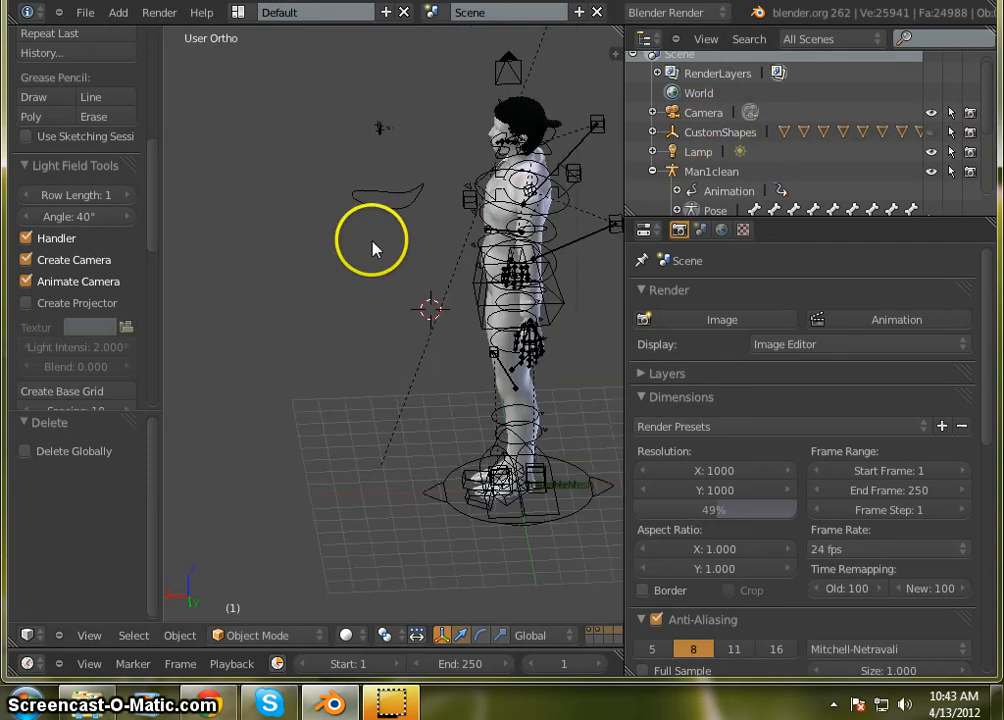
middle_click_drag(328, 258, 354, 258)
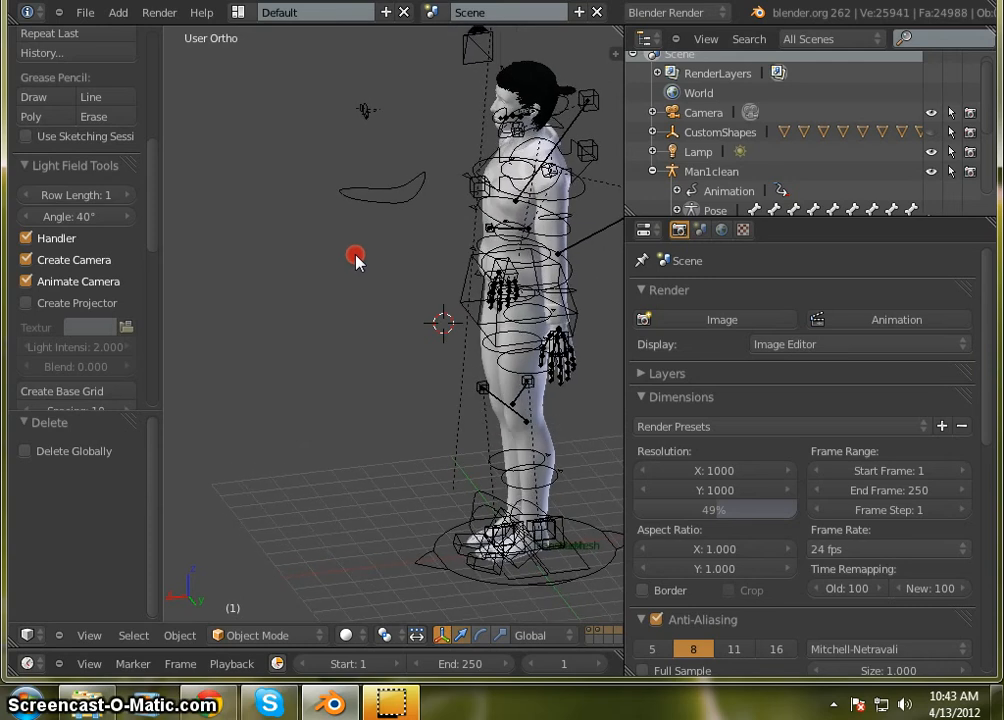
left_click(118, 12)
mouse_move(143, 40)
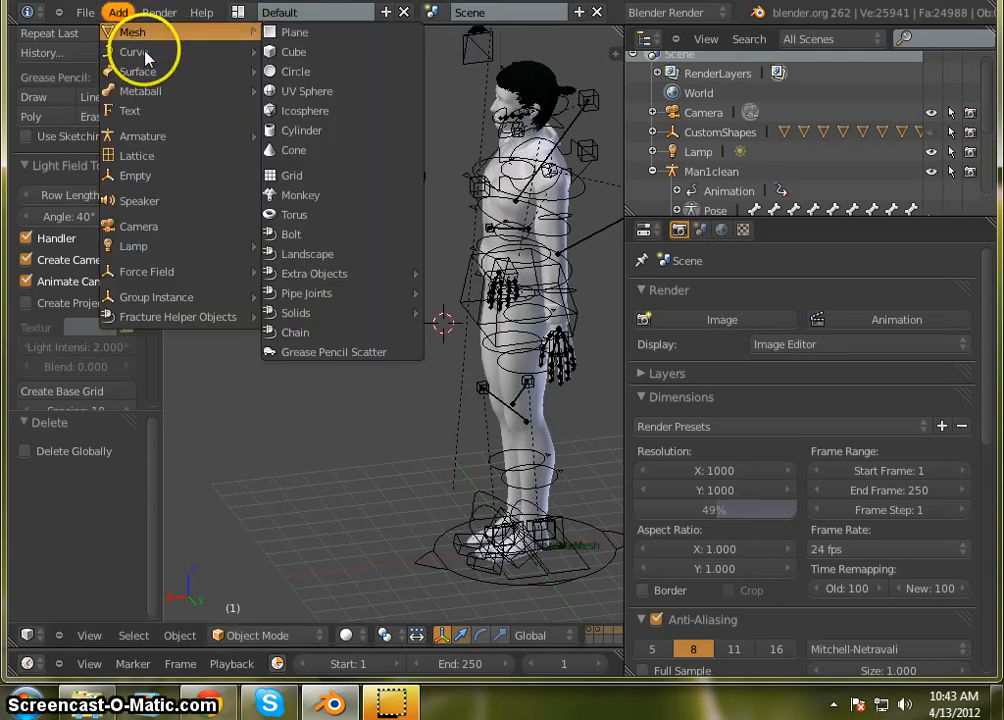
mouse_move(149, 76)
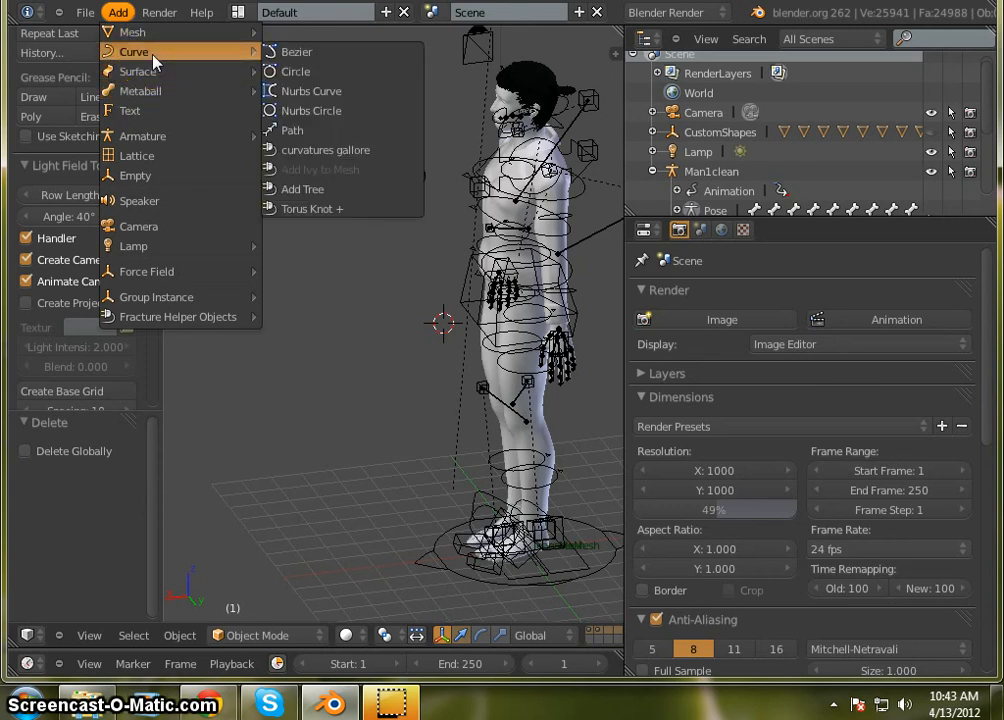
left_click(156, 33)
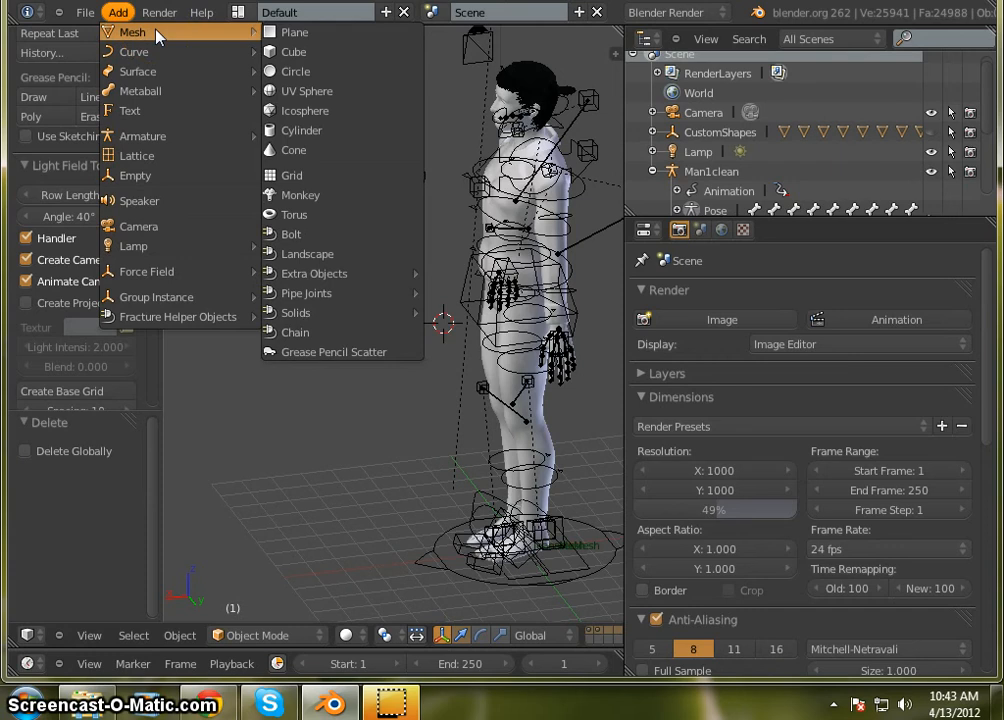
left_click(300, 130)
right_click(421, 350)
Step: Enter Edit Mode on the cylinder and flatten its mesh along Z with a scale factor of about -0.184
middle_click_drag(461, 348, 433, 372)
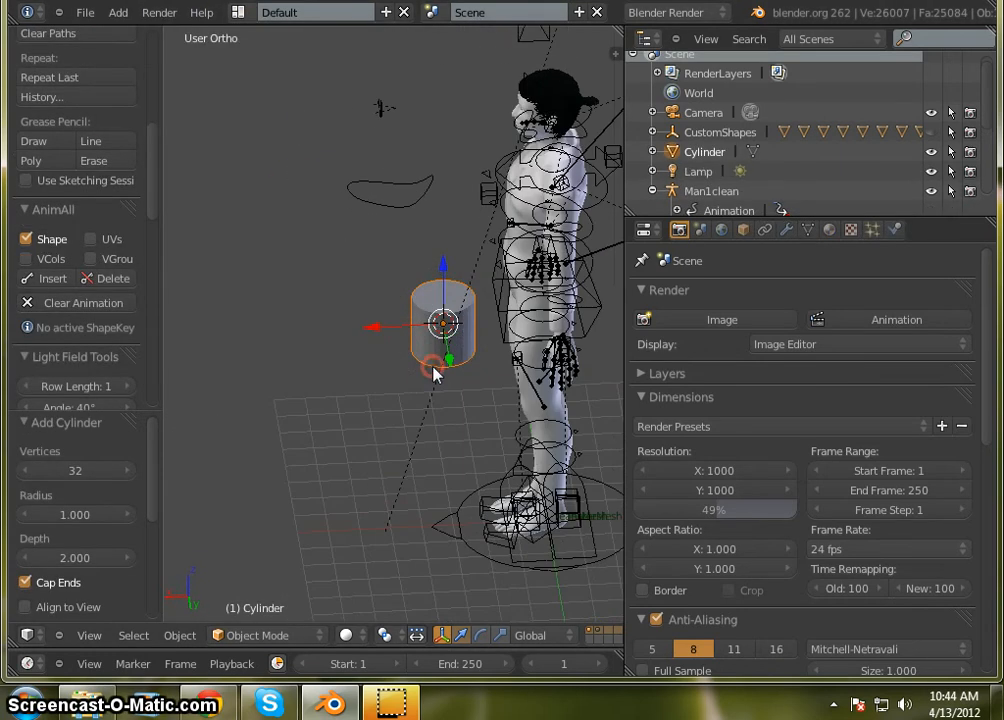
key("Tab")
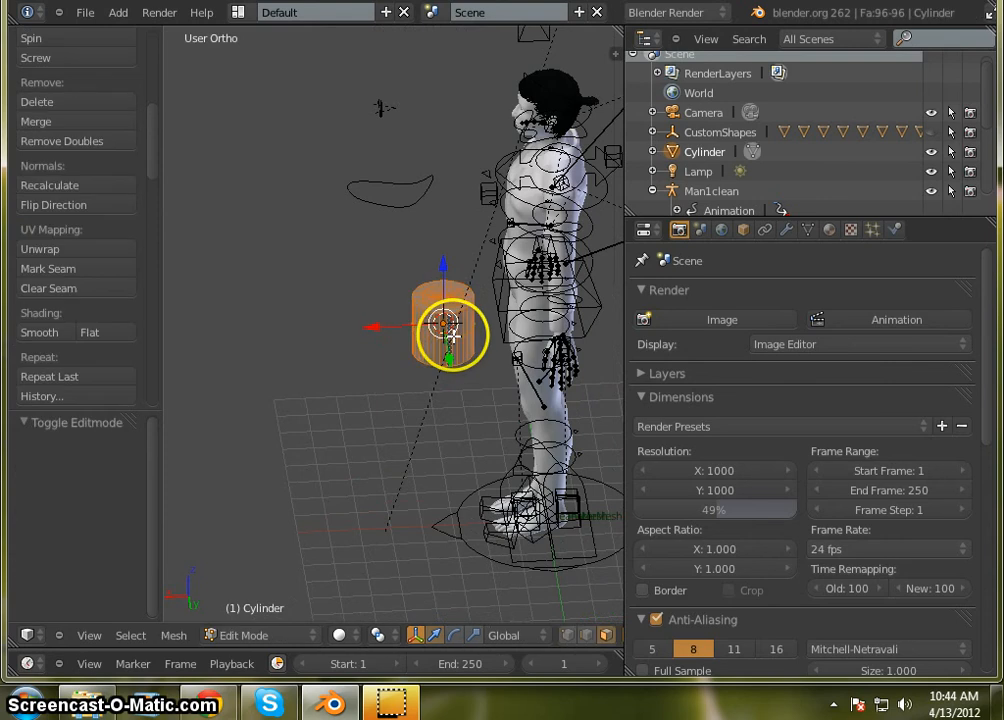
scroll(455, 325, "up", 6)
middle_click_drag(383, 319, 357, 309)
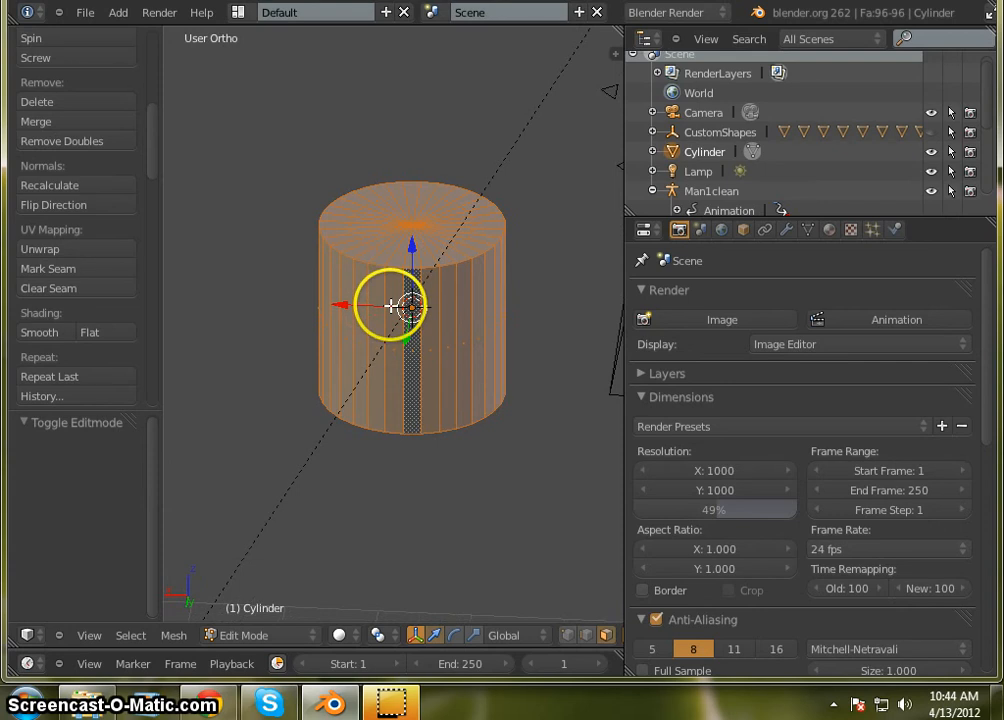
key("s")
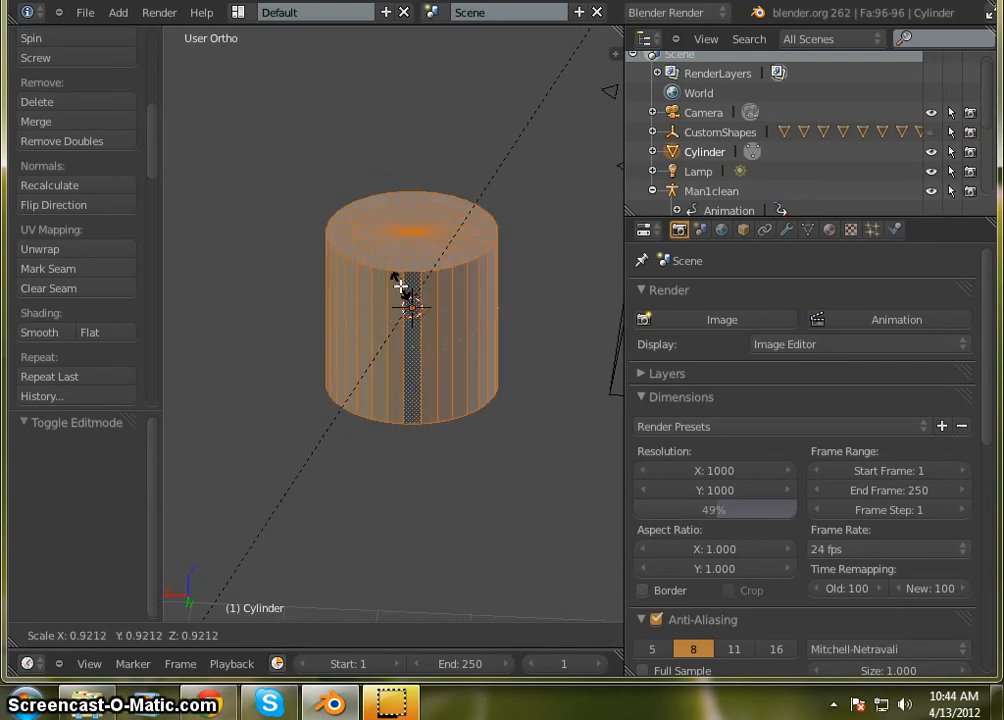
key("z")
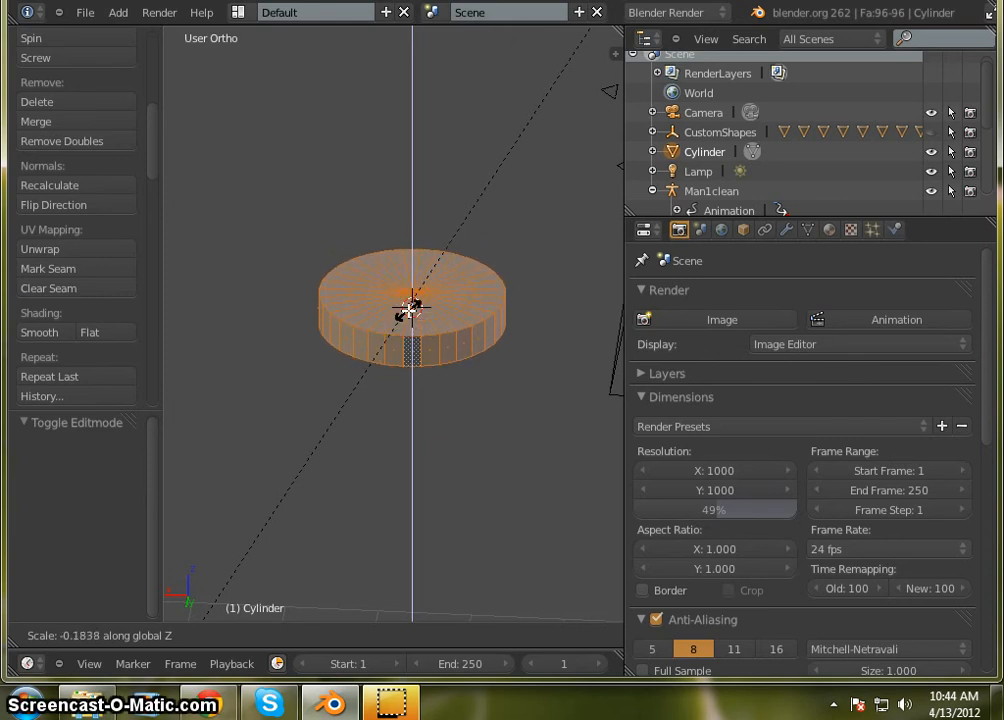
left_click(410, 307)
Step: Lasso-select all the triangular faces of the flattened cylinder's upper cap and delete those faces
scroll(427, 292, "up", 2)
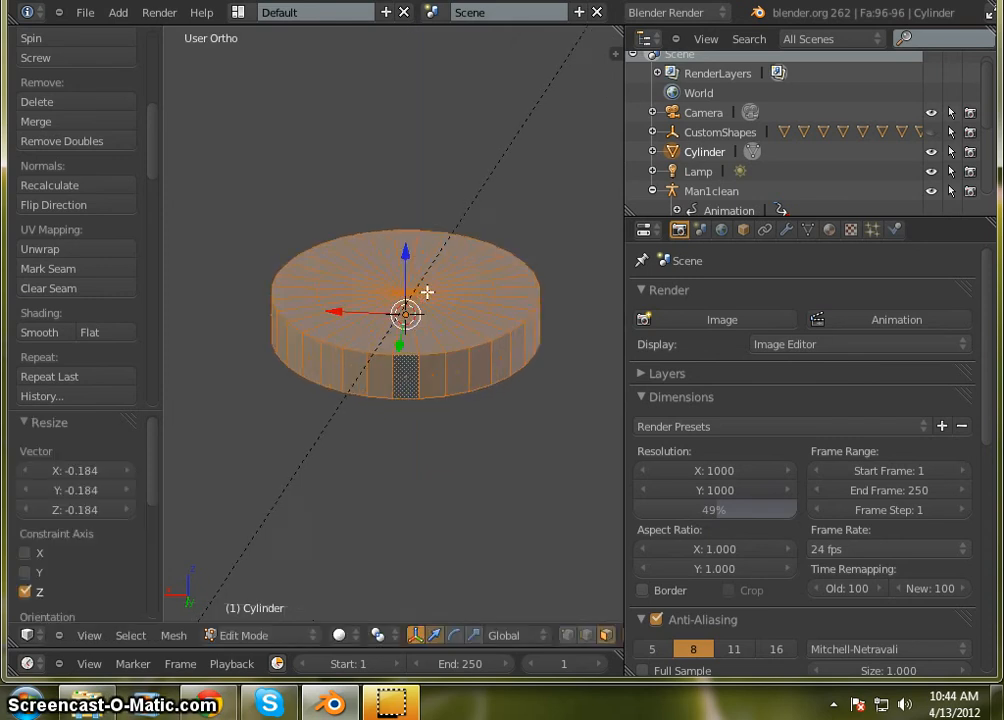
middle_click_drag(404, 341, 405, 314)
right_click(417, 217)
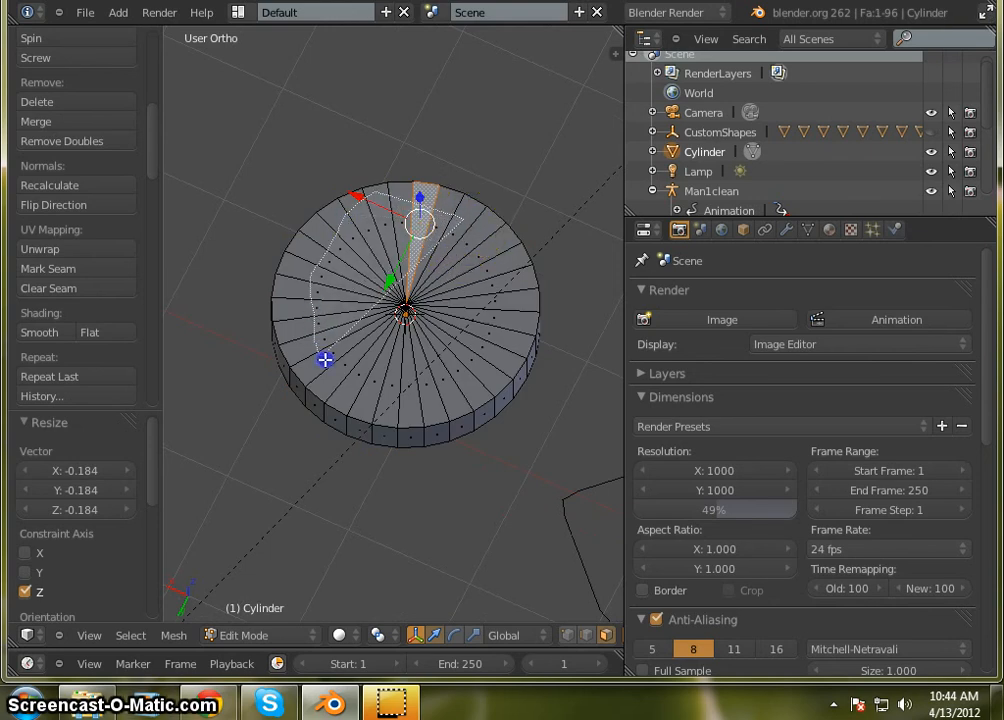
mouse_move(325, 359)
left_mouse_down("ctrl")
mouse_move(390, 394)
mouse_move(459, 388)
left_mouse_up("ctrl")
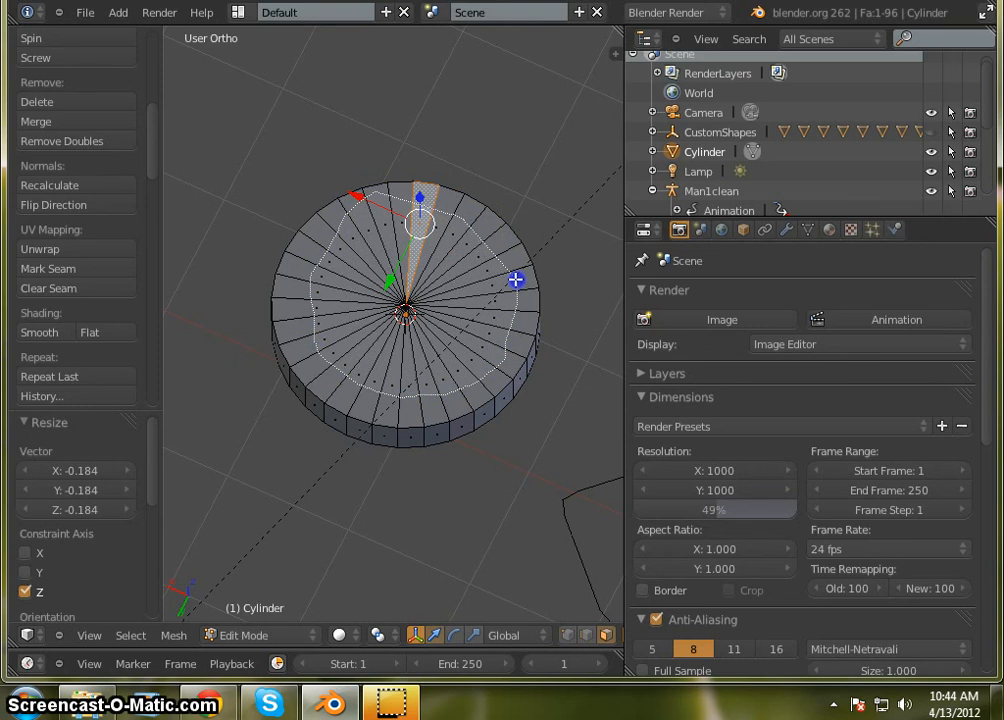
left_click_drag(516, 280, 488, 311, "ctrl")
key("x")
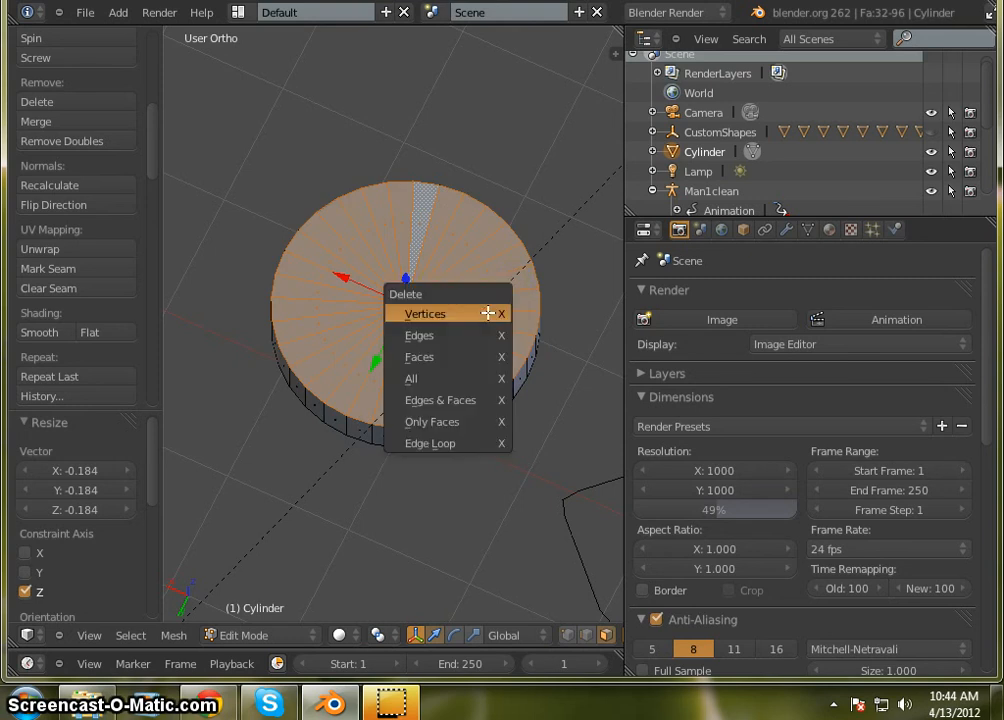
left_click(460, 358)
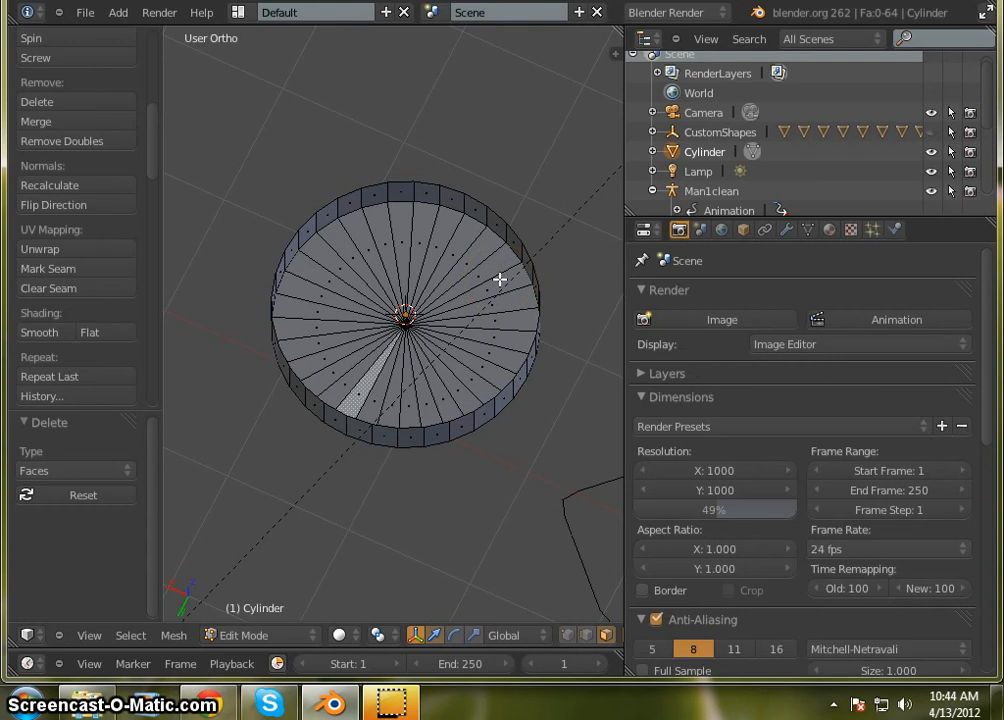
Step: Delete the faces of the cylinder's lower cap and select all remaining faces of the open ring
mouse_move(330, 245)
left_mouse_down("ctrl")
mouse_move(307, 321)
mouse_move(347, 390)
mouse_move(403, 408)
mouse_move(479, 392)
mouse_move(516, 342)
left_mouse_up("ctrl")
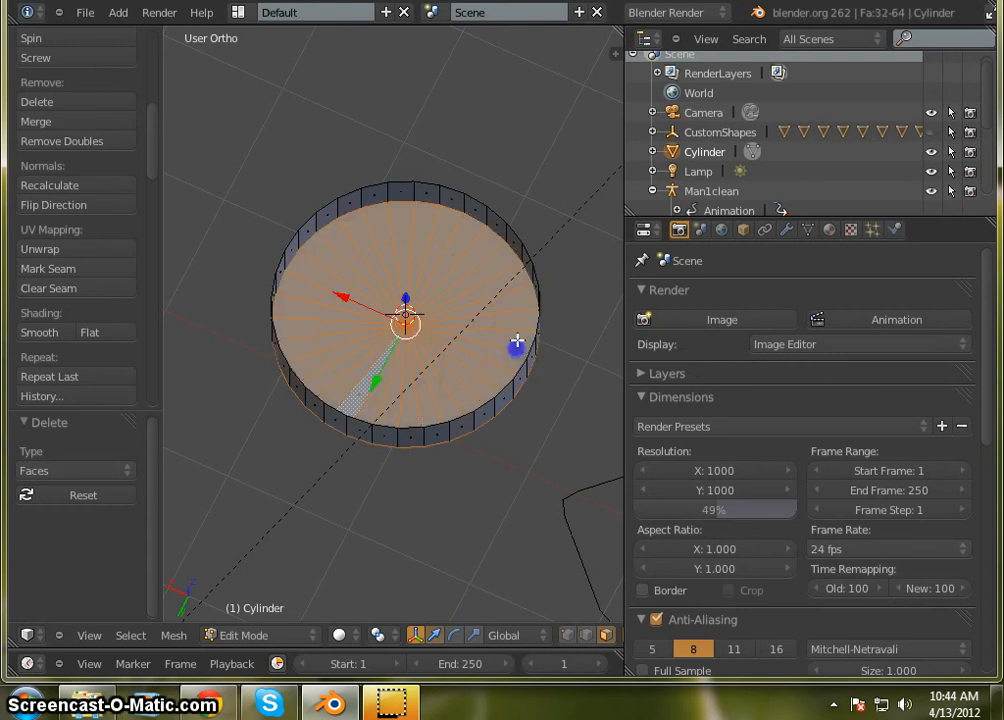
key("x")
left_click(391, 371)
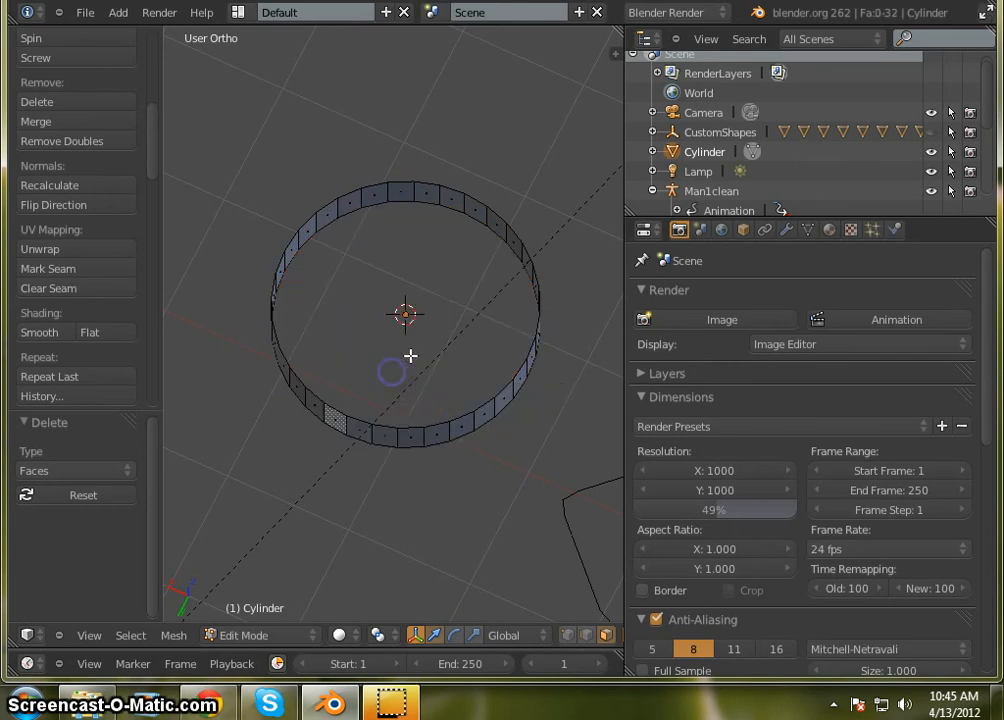
middle_click_drag(421, 359, 460, 345)
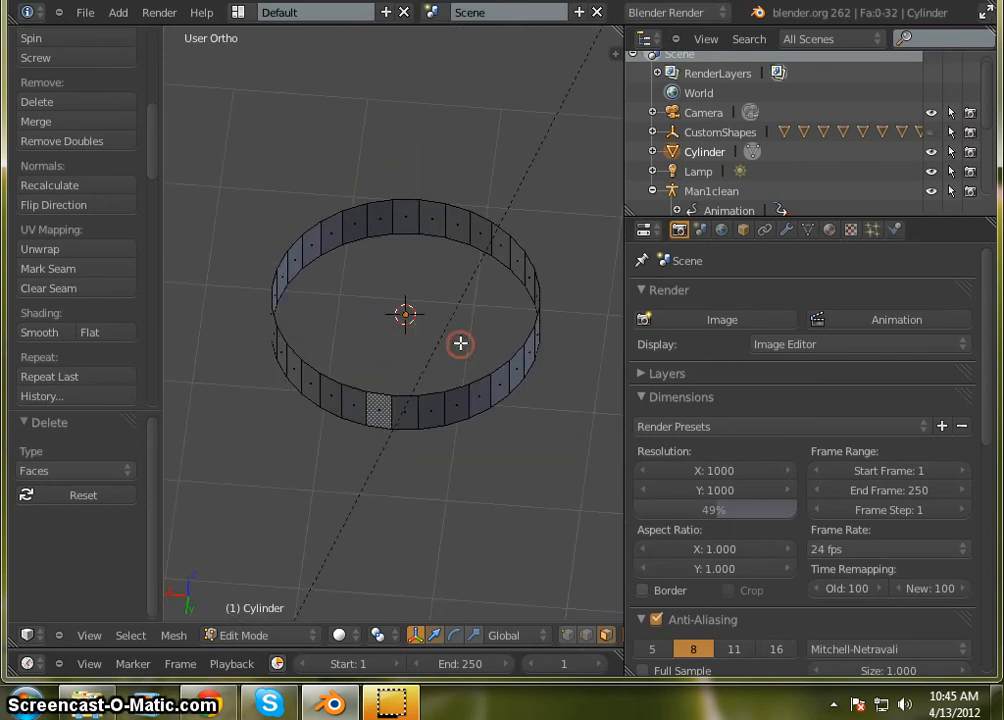
key("a")
scroll(412, 264, "down", 4)
scroll(441, 306, "up", 3)
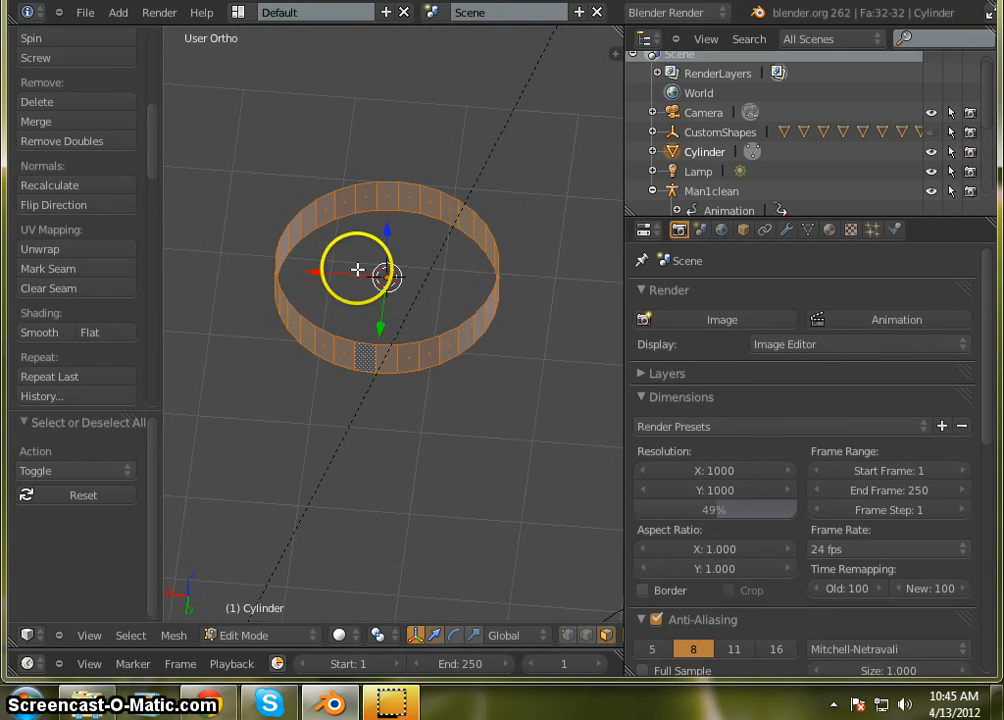
scroll(357, 269, "up", 3)
scroll(401, 273, "down", 6)
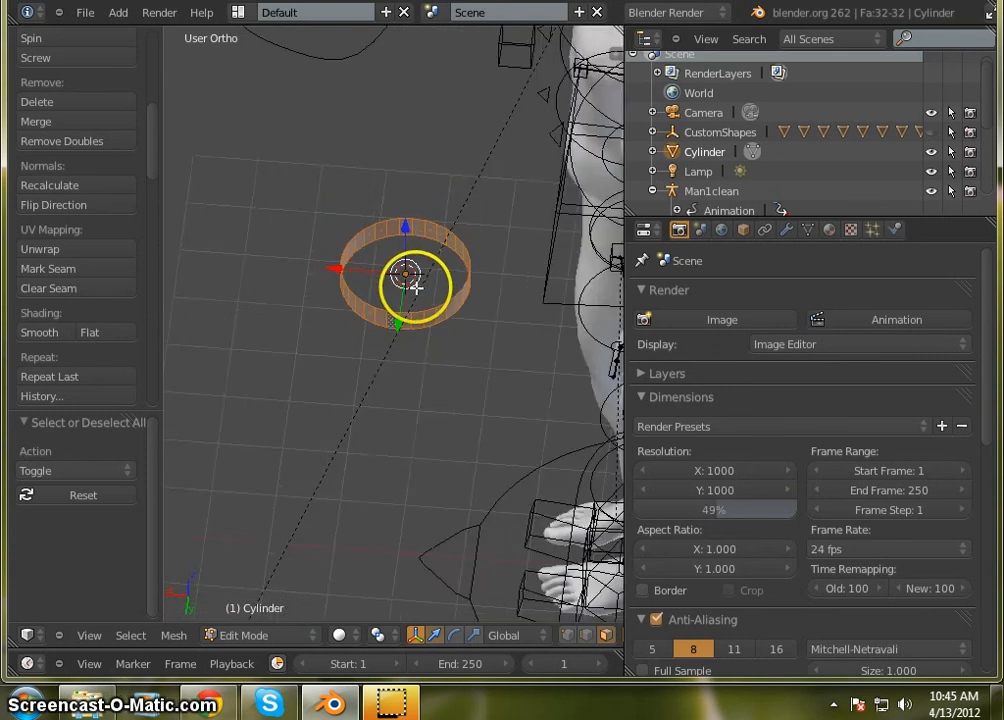
scroll(416, 288, "down", 6)
scroll(410, 290, "up", 4)
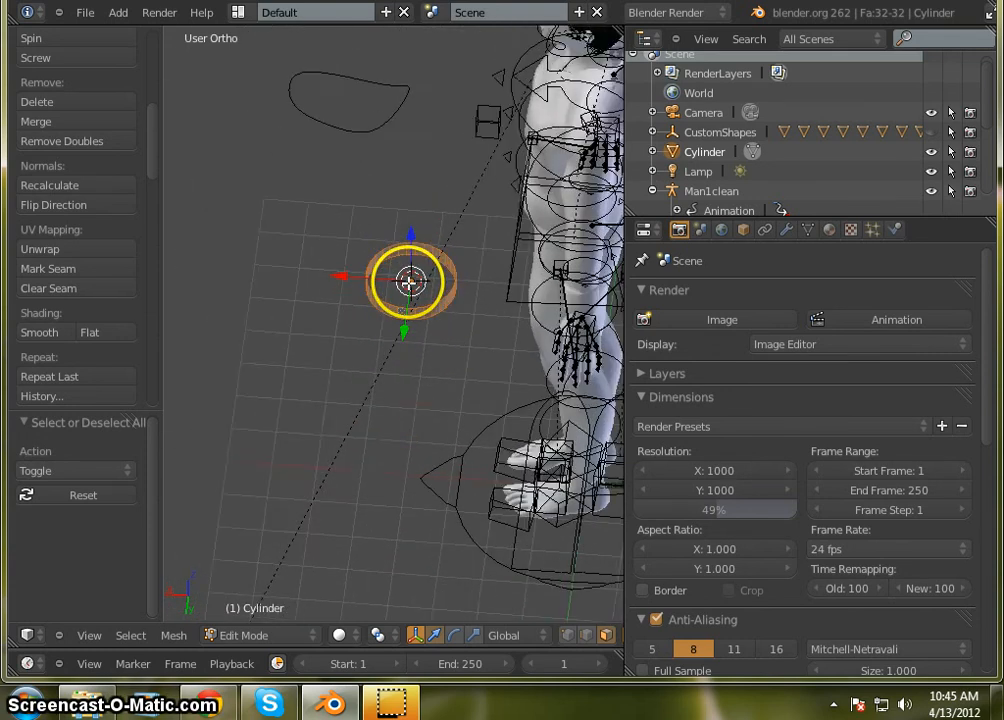
scroll(410, 282, "up", 5)
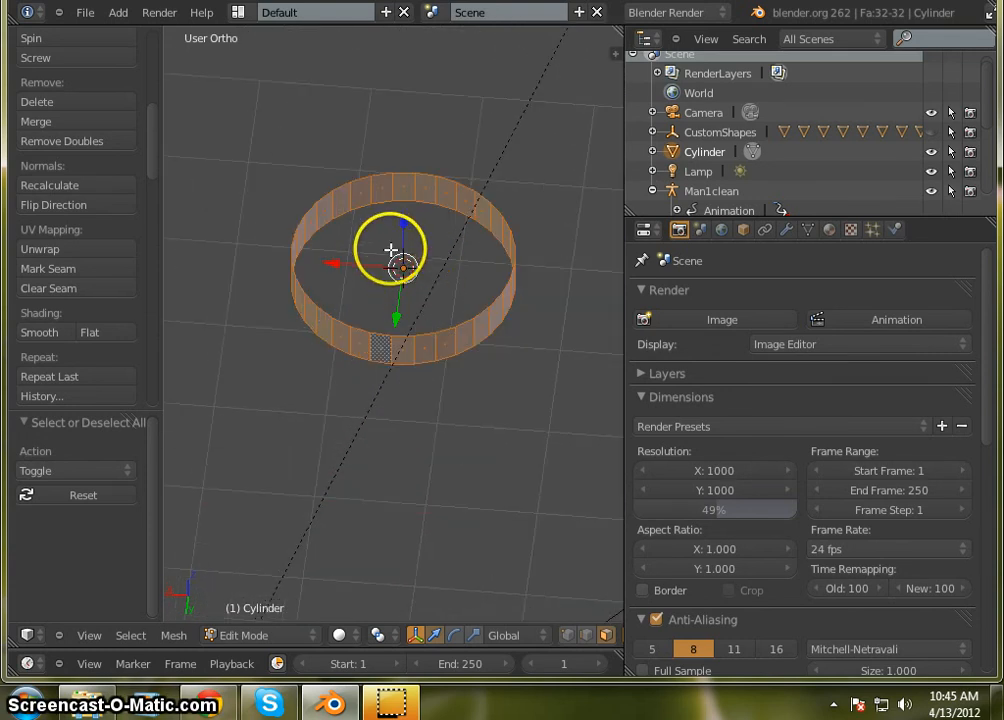
scroll(400, 258, "down", 2)
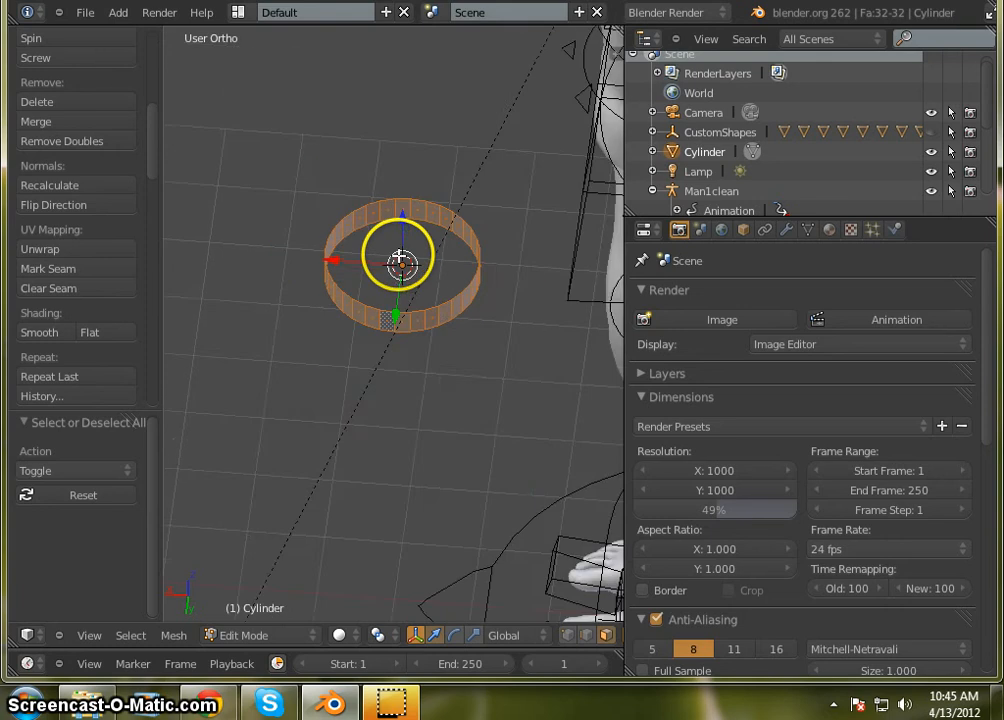
scroll(400, 258, "down", 4)
scroll(397, 269, "up", 3)
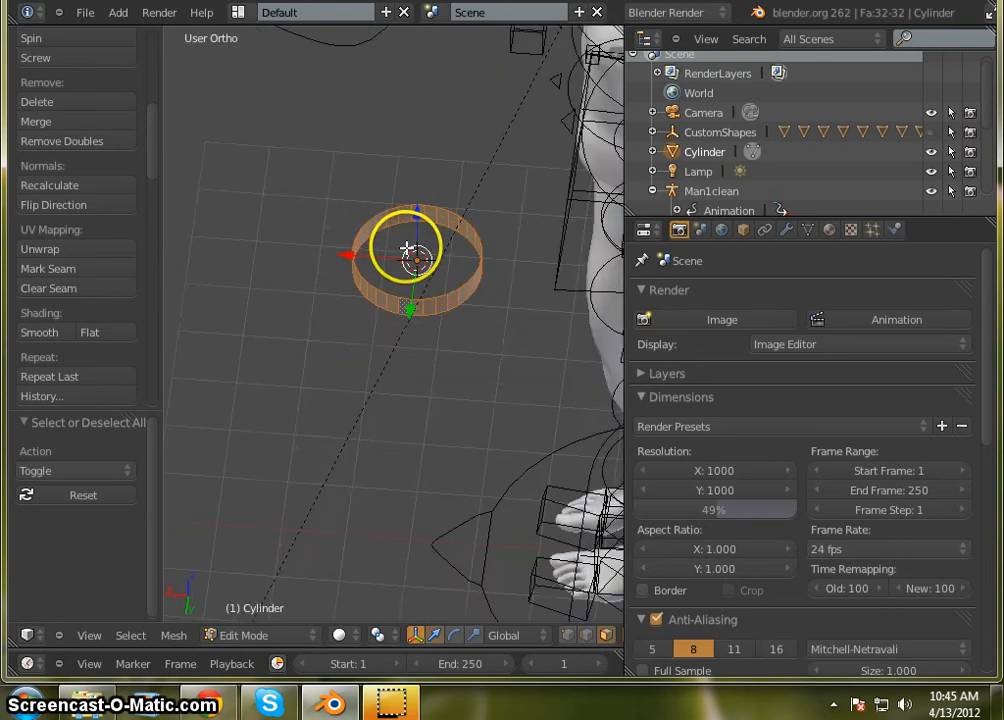
scroll(462, 255, "up", 4)
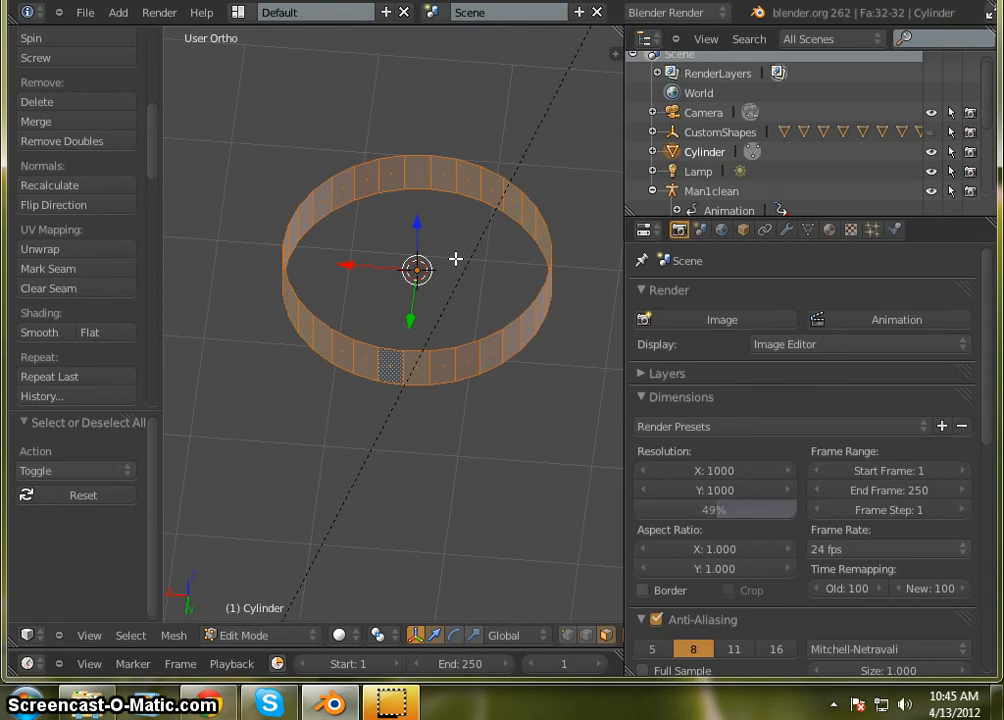
left_click(788, 232)
left_click(793, 318)
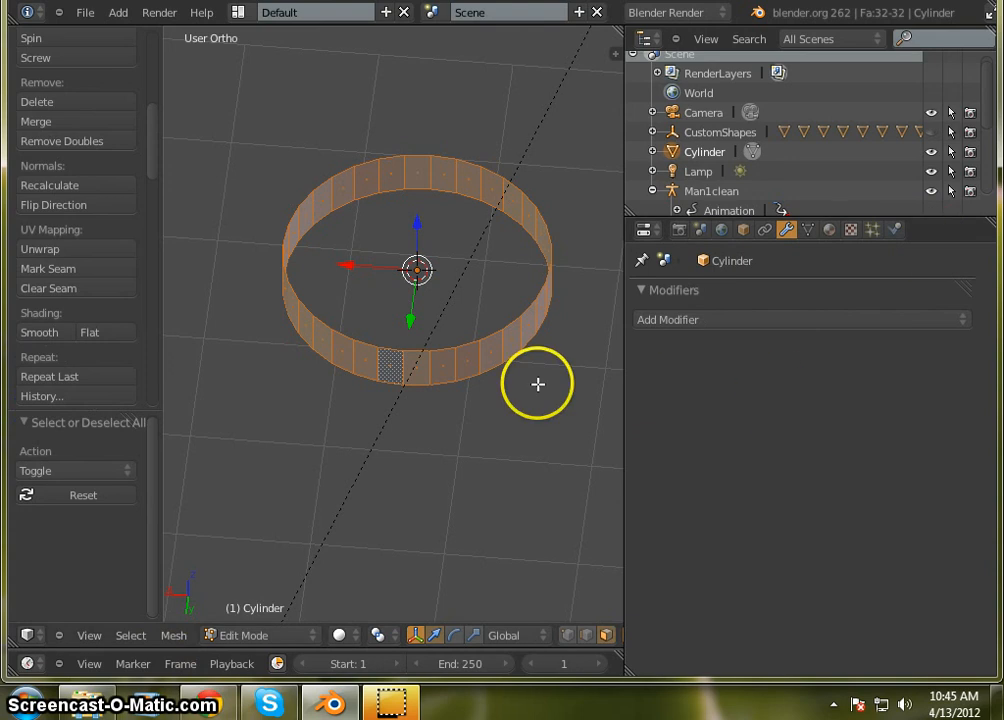
left_click(743, 230)
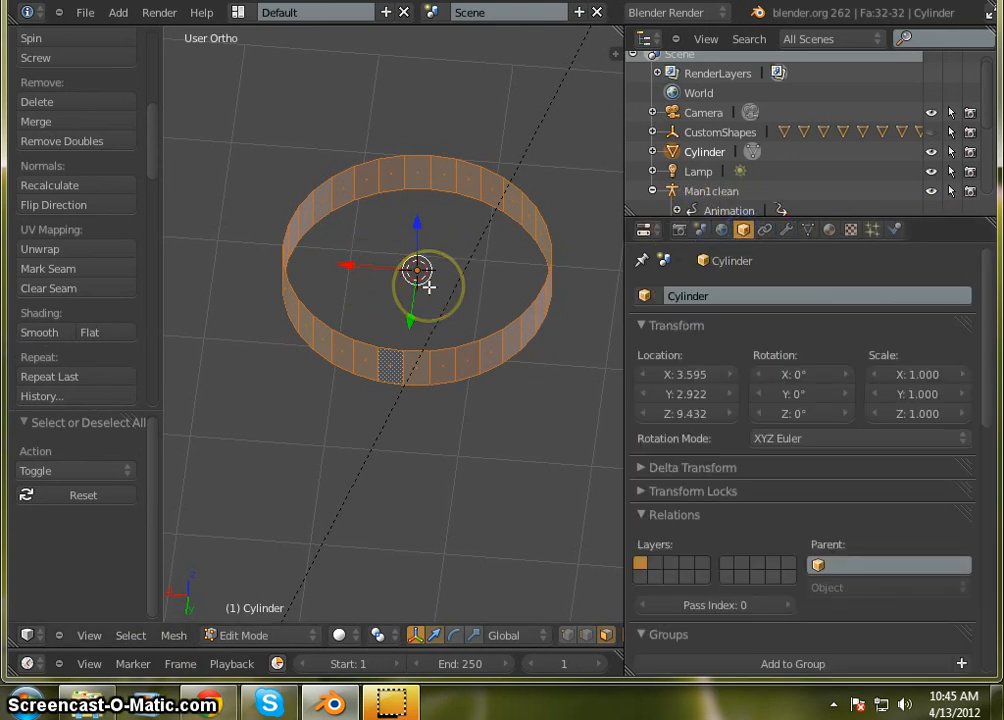
Step: Find the Solidify operator by searching for "sol" and apply it to the ring with a thickness of 0.1
key("space")
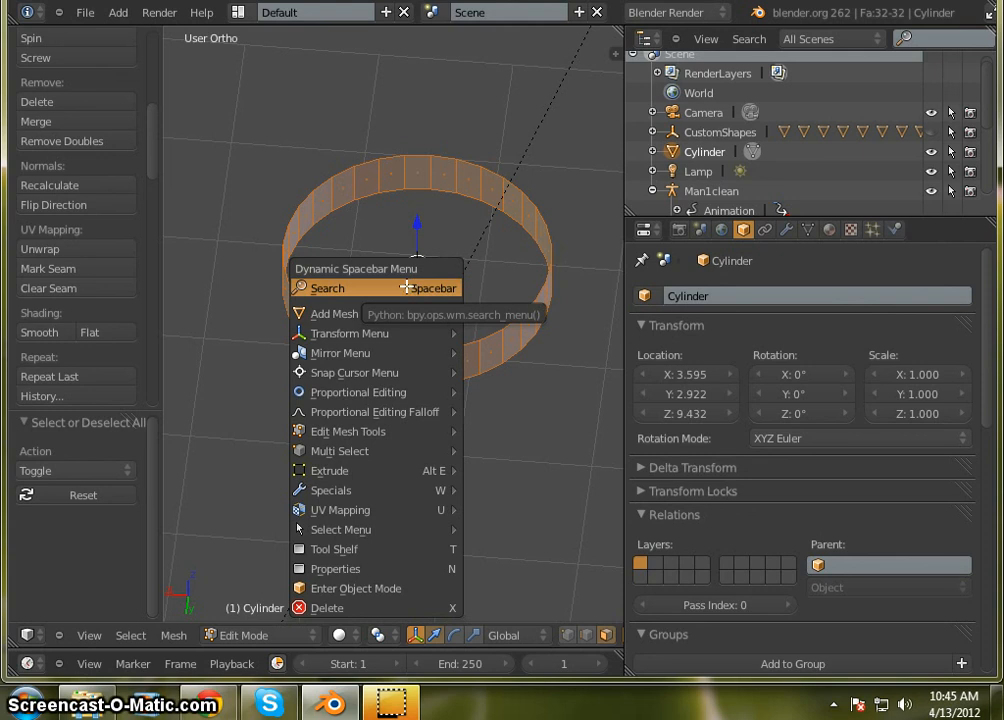
left_click(405, 288)
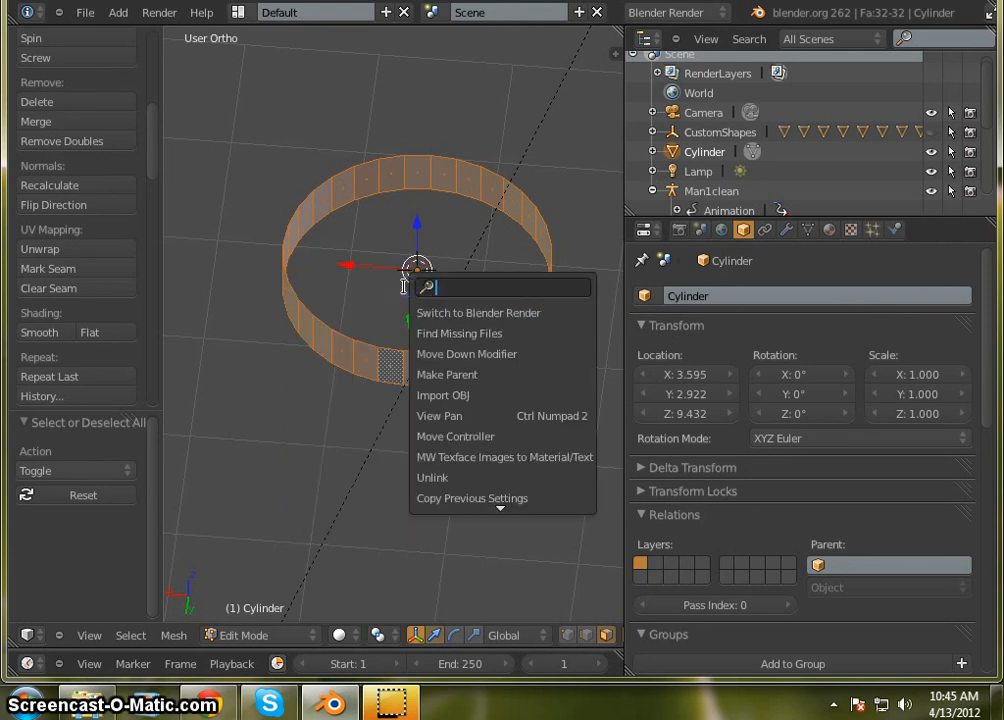
type("sol")
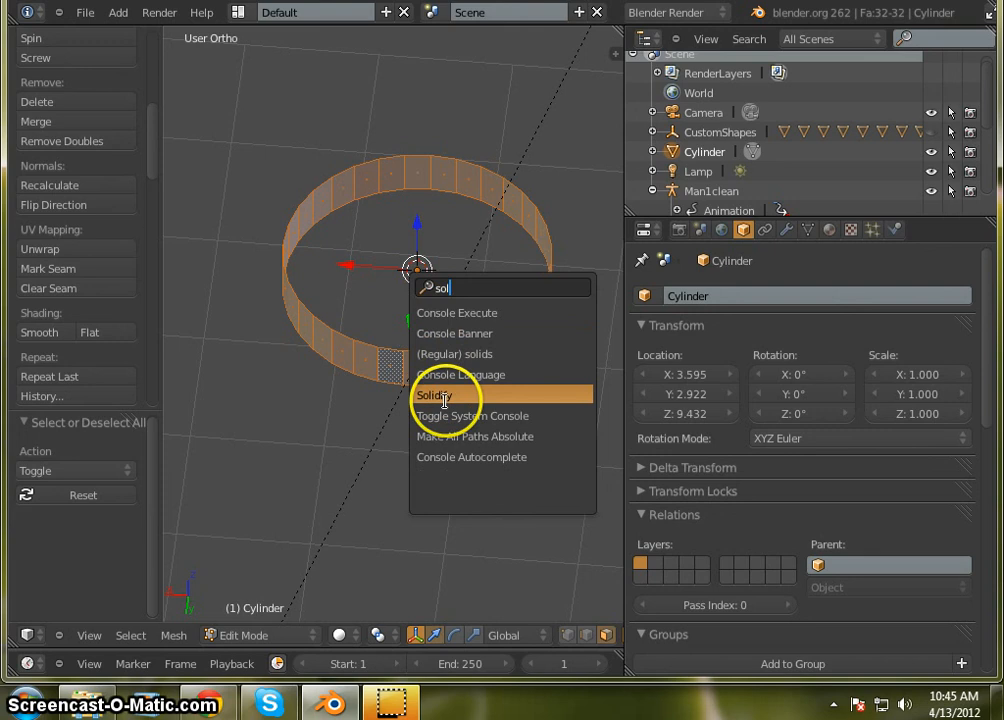
left_click(445, 396)
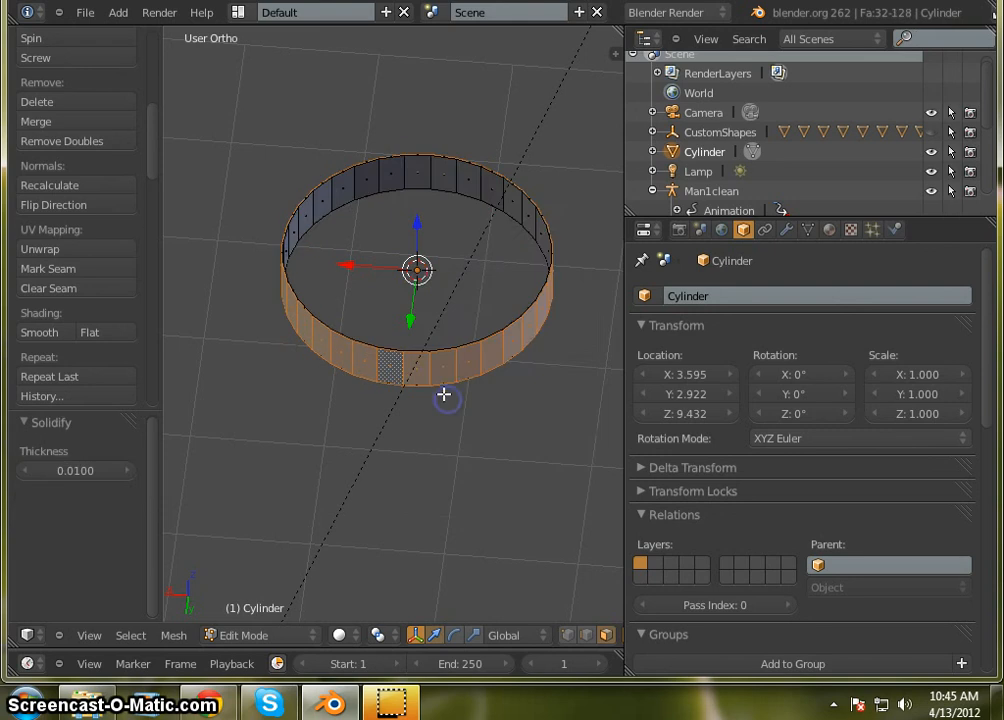
scroll(385, 233, "down", 3)
scroll(414, 233, "up", 4)
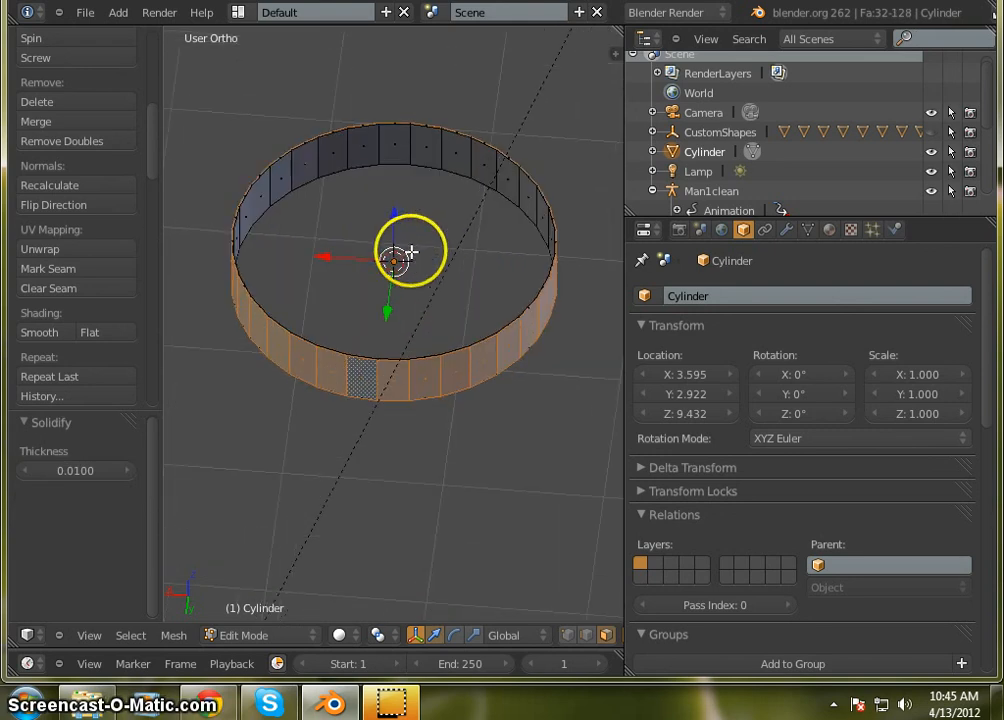
left_click(112, 471)
left_click(88, 471)
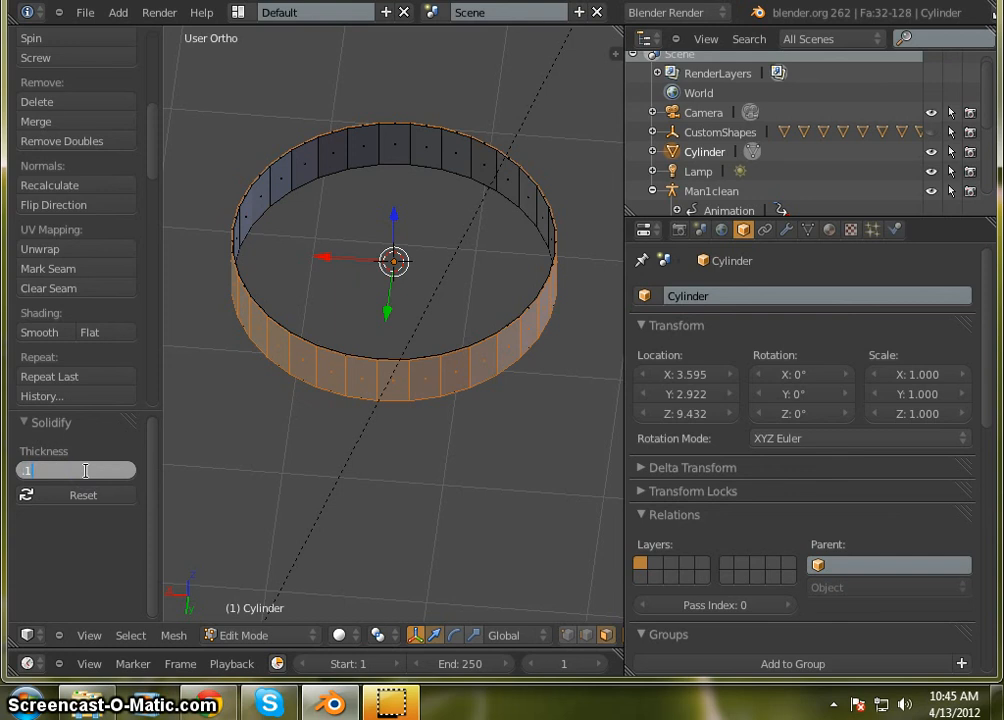
left_click(87, 534)
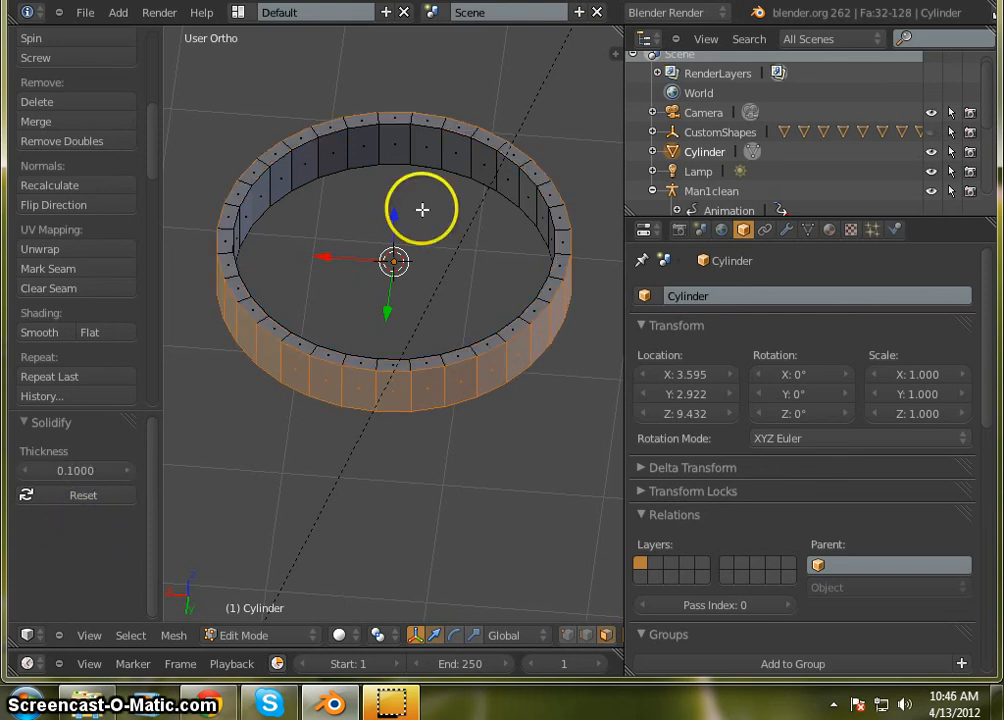
Step: Select all faces of the thickened ring, replacing the outer-wall selection
scroll(420, 210, "down", 3)
scroll(408, 233, "up", 4)
scroll(395, 235, "down", 2)
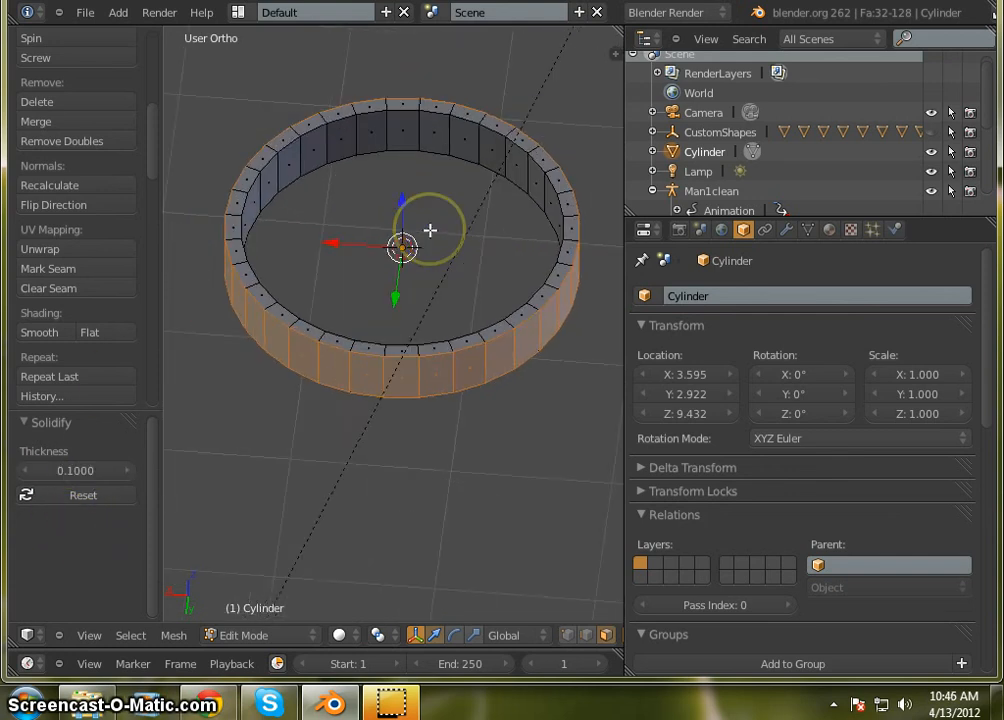
mouse_move(376, 290)
middle_mouse_down()
mouse_move(475, 276)
mouse_move(256, 283)
mouse_move(390, 278)
mouse_move(373, 296)
middle_mouse_up()
left_click(397, 247)
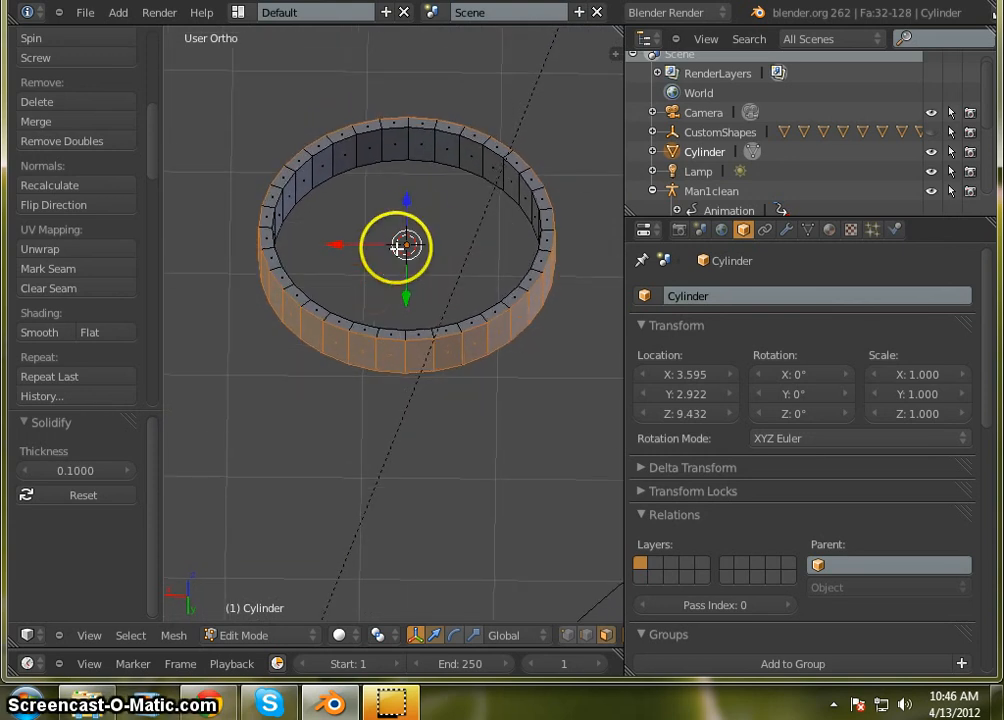
key("a")
key("a")
scroll(395, 225, "down", 3)
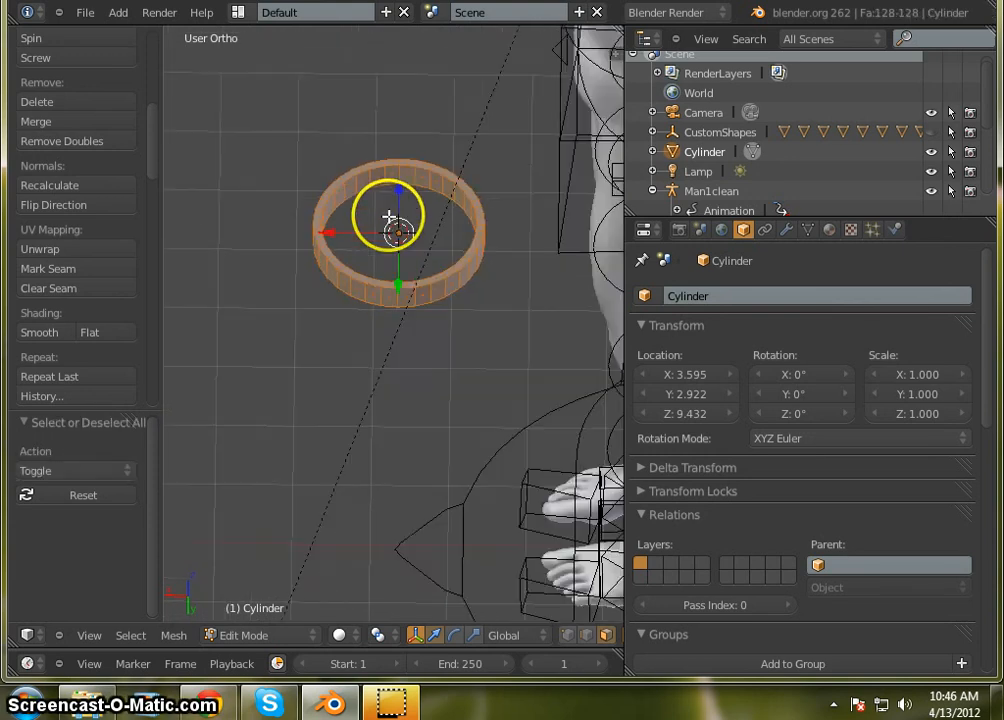
scroll(425, 214, "down", 12)
scroll(487, 187, "up", 8)
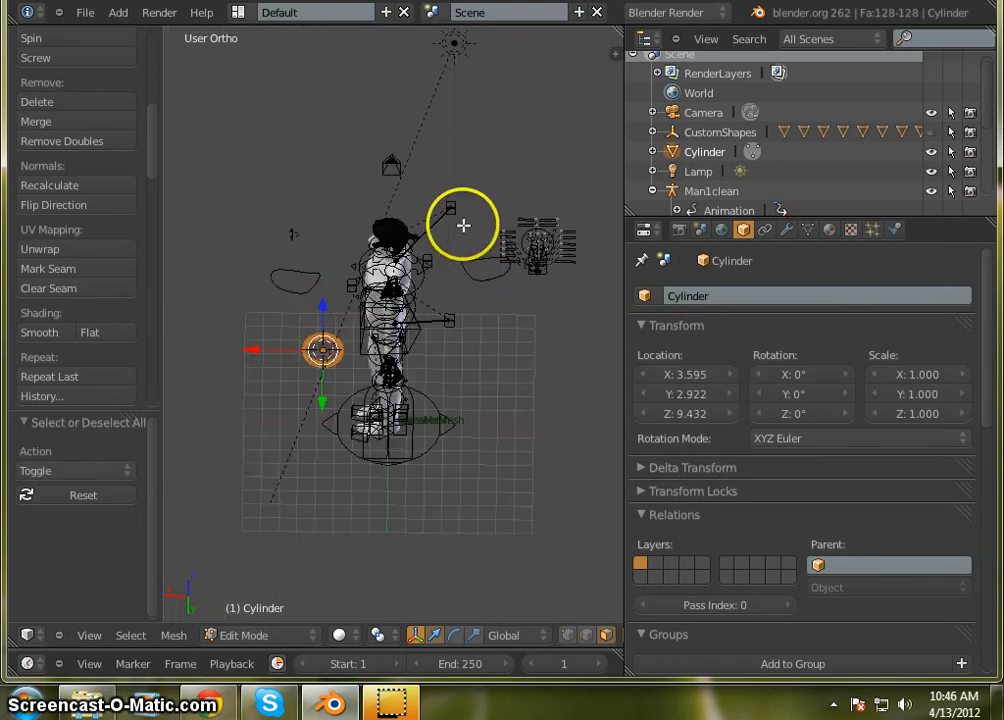
scroll(365, 292, "down", 4)
scroll(365, 287, "up", 8)
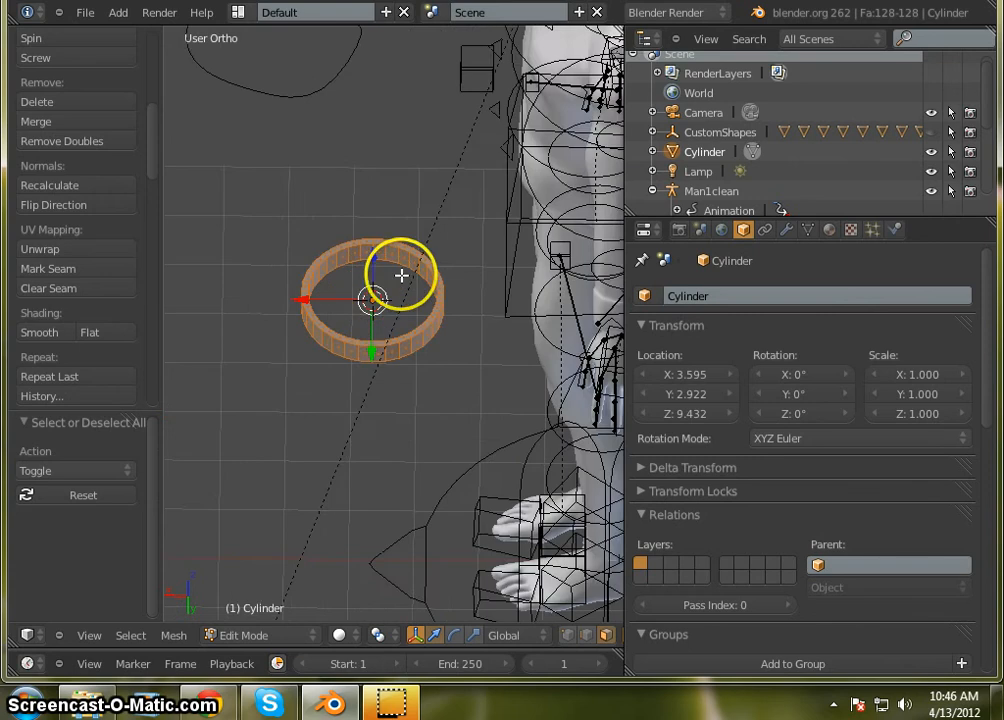
scroll(400, 272, "down", 4)
scroll(392, 291, "up", 2)
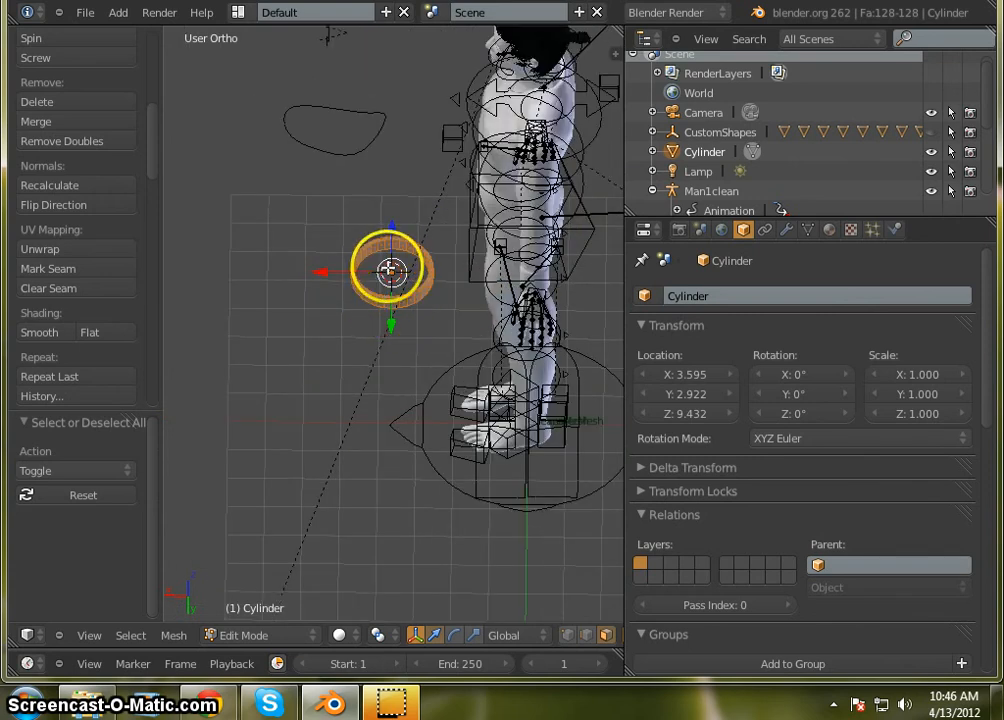
Step: Rotate the whole ring 90 degrees about the global Y axis so that it stands upright
scroll(393, 275, "up", 2)
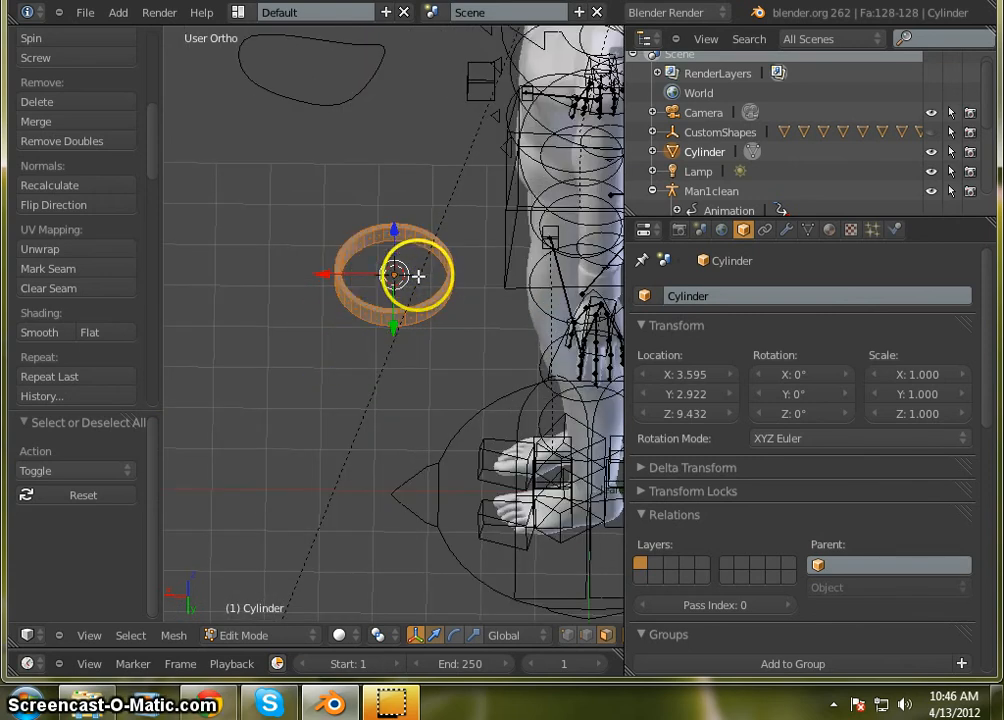
scroll(417, 275, "down", 2)
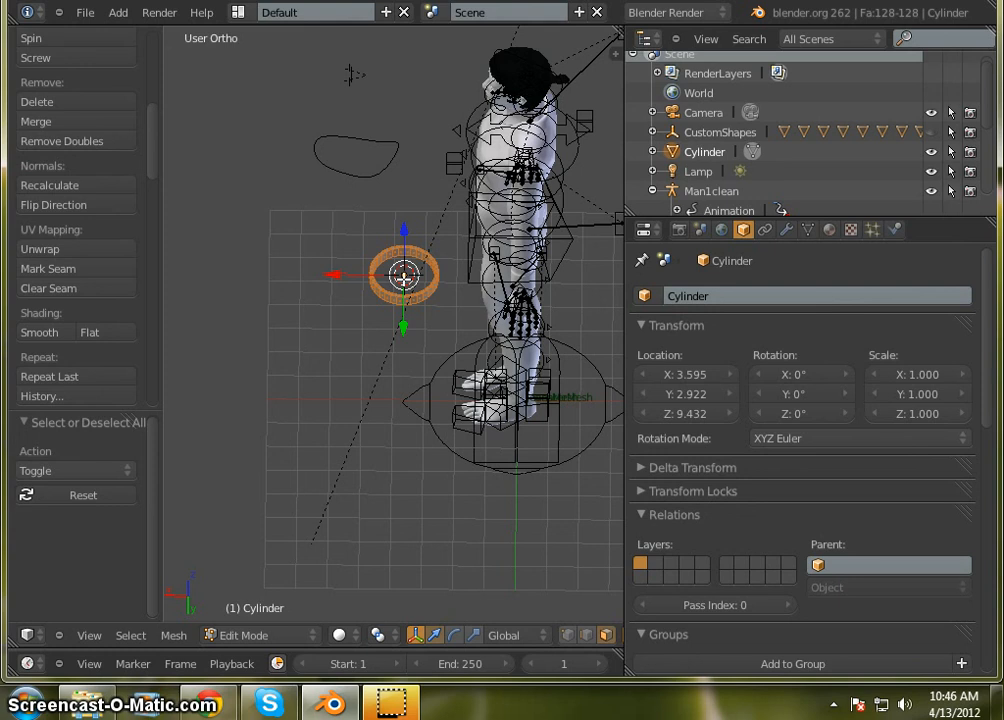
key("r")
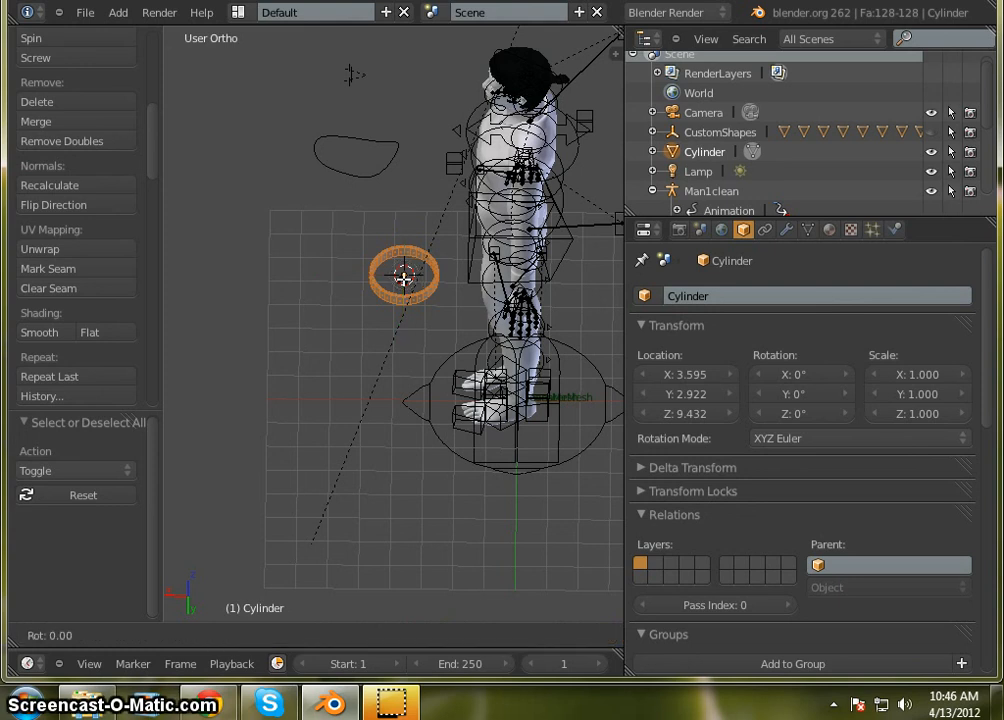
key("y")
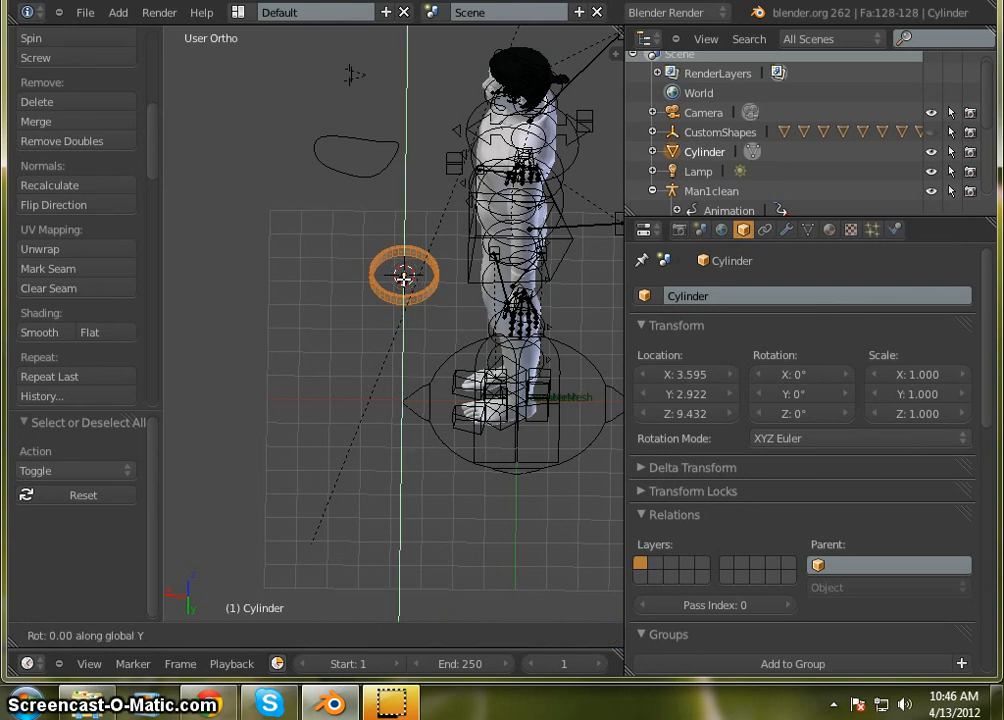
type("90")
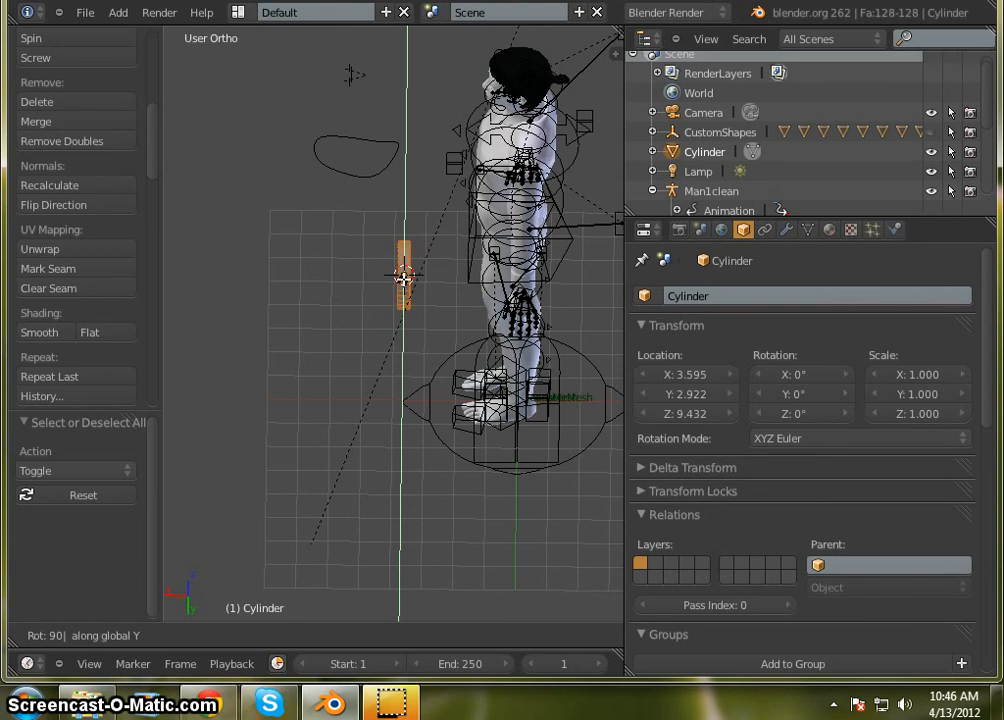
left_click(314, 287)
Step: Move the ring behind the character about -5.437 along X, centre it on the body along Y, and raise it 6.44 along Z
middle_click_drag(314, 287, 329, 231)
left_click_drag(332, 281, 500, 239)
middle_click_drag(534, 309, 364, 253)
middle_click_drag(550, 340, 526, 334)
middle_click_drag(541, 256, 362, 353, "shift")
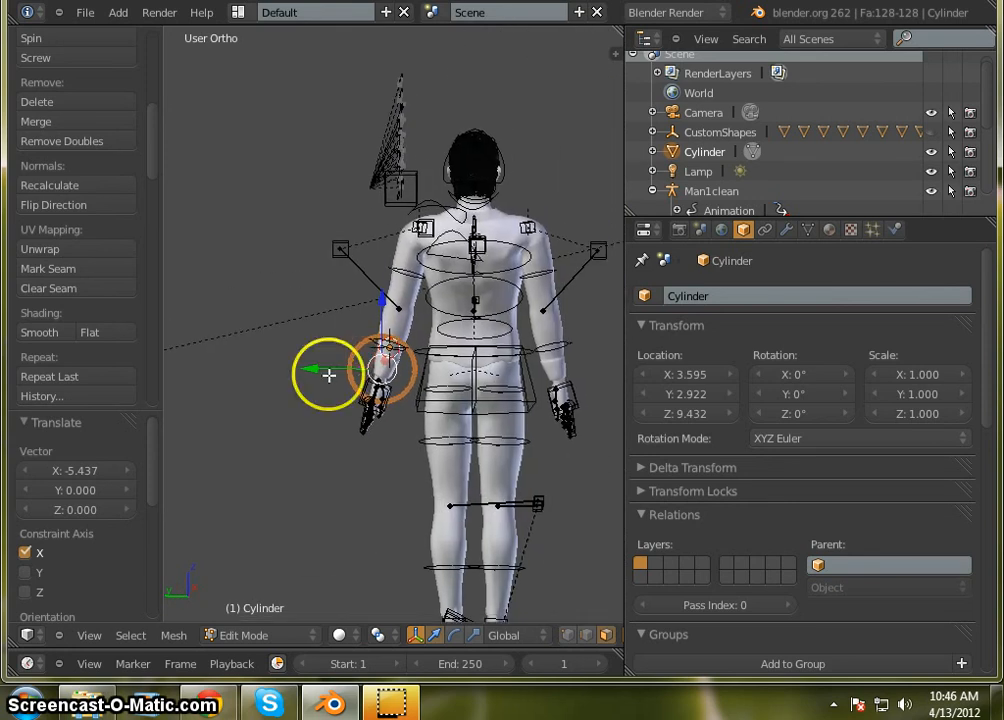
left_click_drag(328, 374, 401, 367)
left_click_drag(469, 299, 474, 100)
Step: Shift the ring about 0.63 along X towards the head so that it surrounds the ponytail
middle_click_drag(220, 296, 442, 305)
scroll(491, 188, "up", 7)
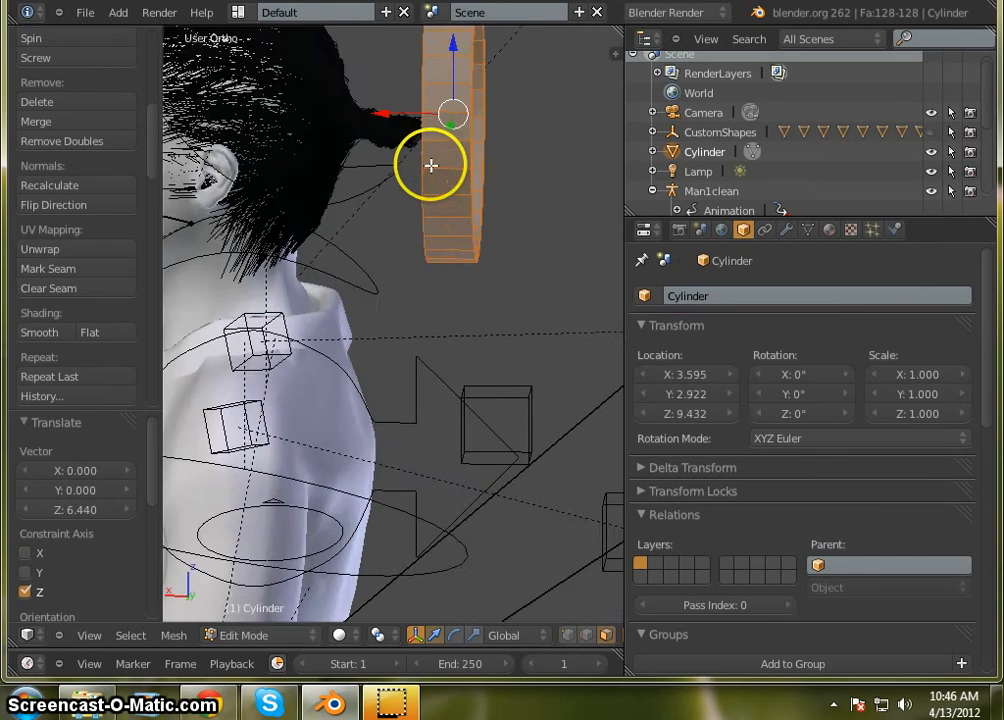
middle_click_drag(431, 201, 424, 140)
left_click_drag(379, 140, 320, 138)
scroll(345, 159, "up", 4)
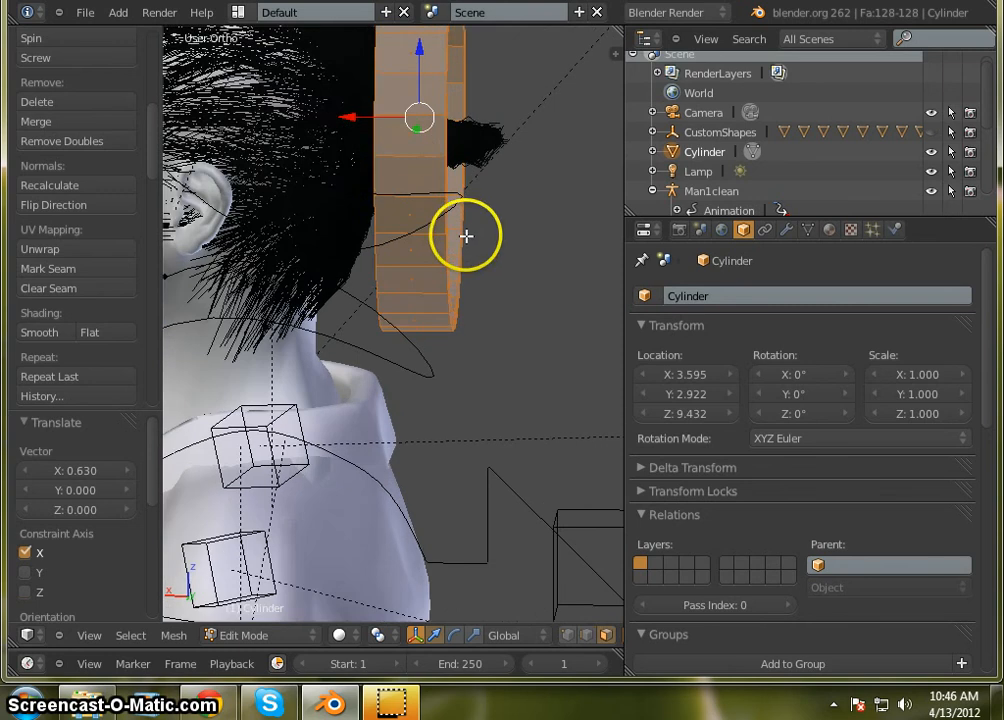
Step: Scale the ring uniformly down to about 0.134 to match the ponytail's thickness
scroll(466, 238, "down", 4)
middle_click_drag(439, 262, 347, 358)
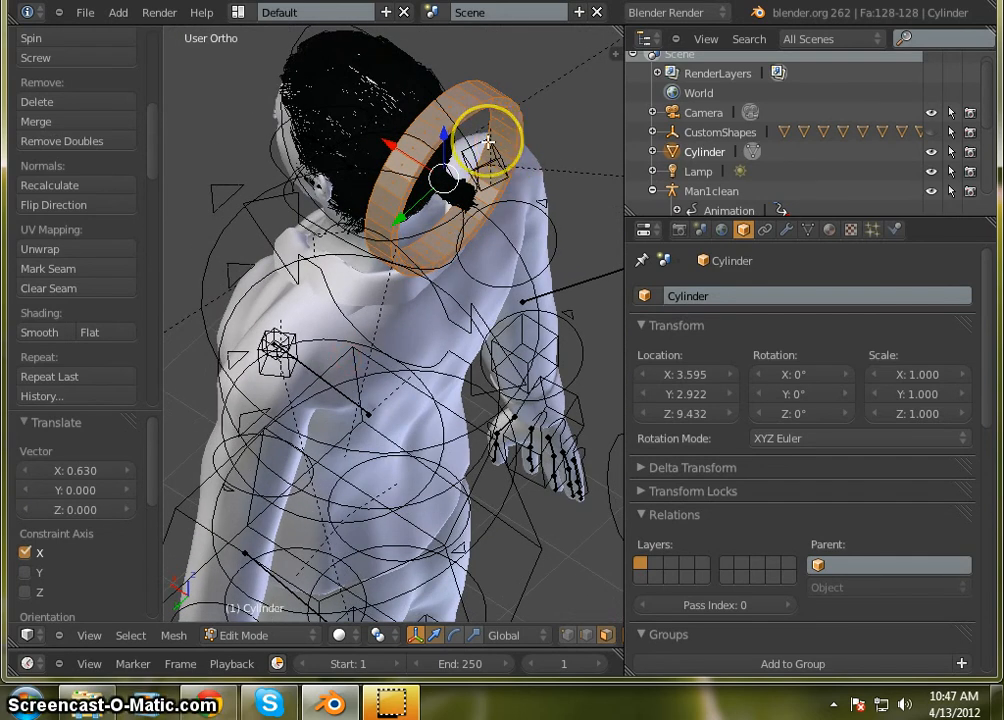
key("s")
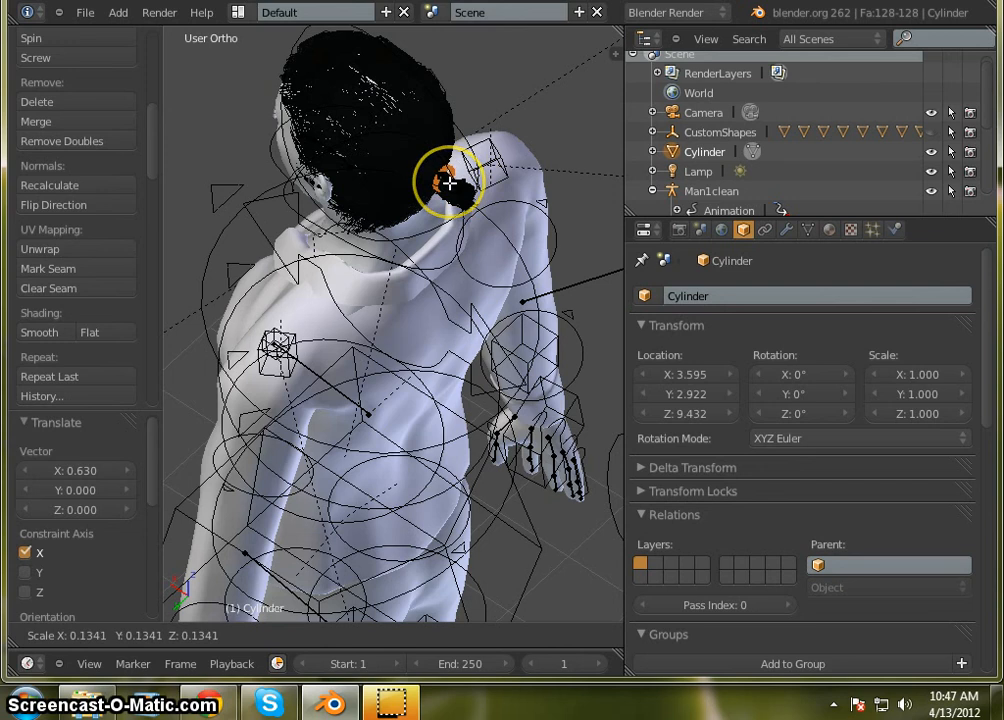
left_click(450, 183)
Step: Fit the ring around the ponytail's base by moving it about -0.068 along Z and 0.085 along X
scroll(470, 197, "up", 8)
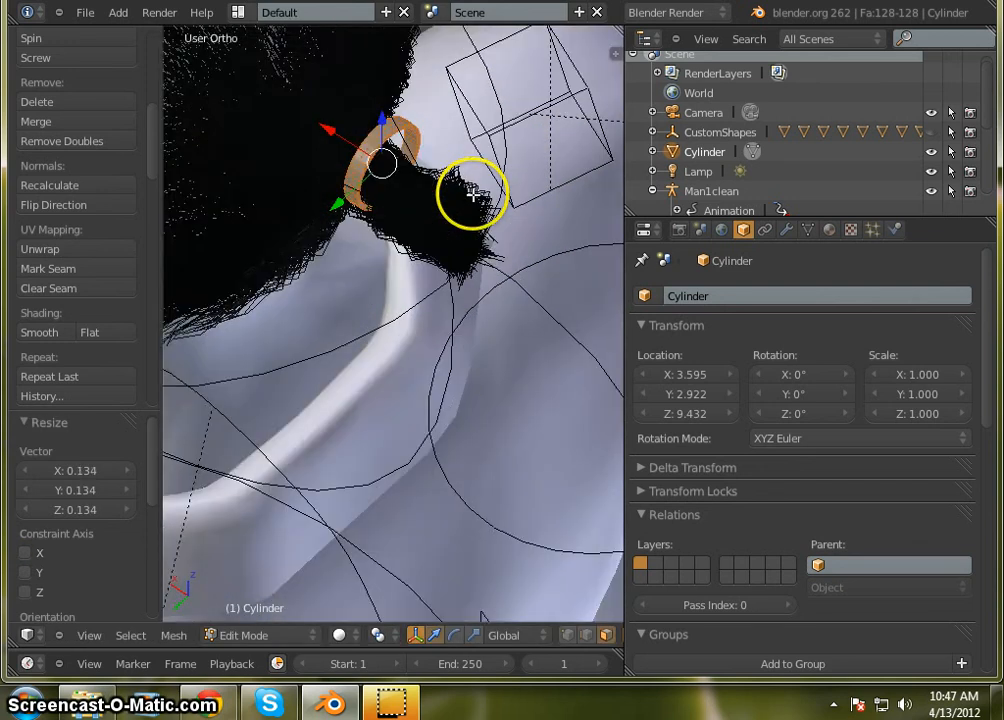
middle_click_drag(403, 194, 143, 90)
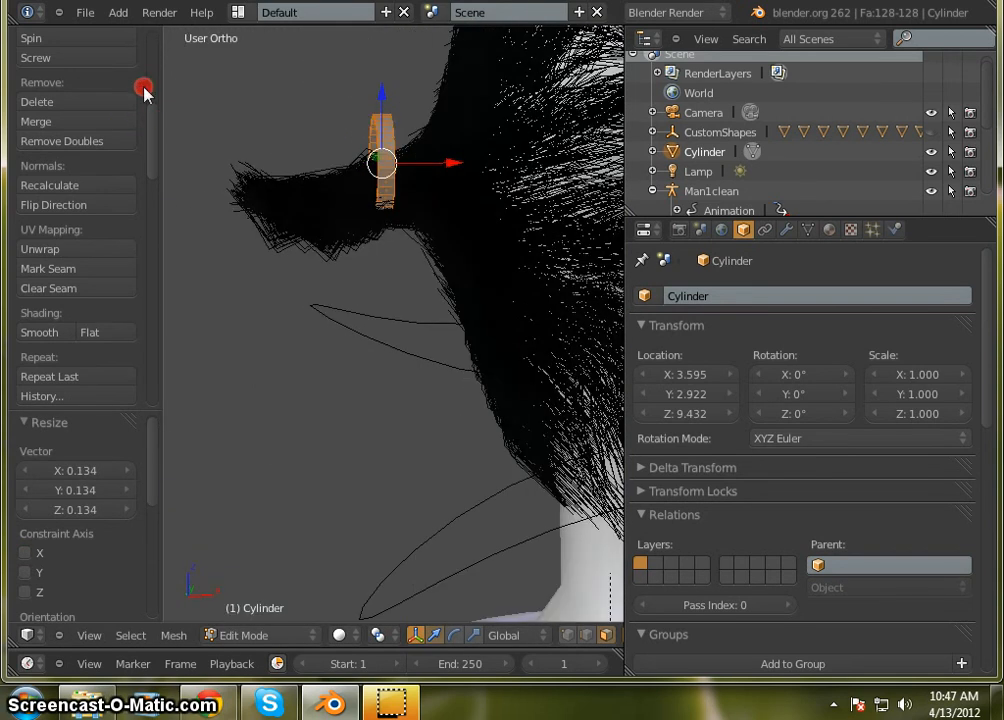
left_click_drag(384, 96, 384, 121)
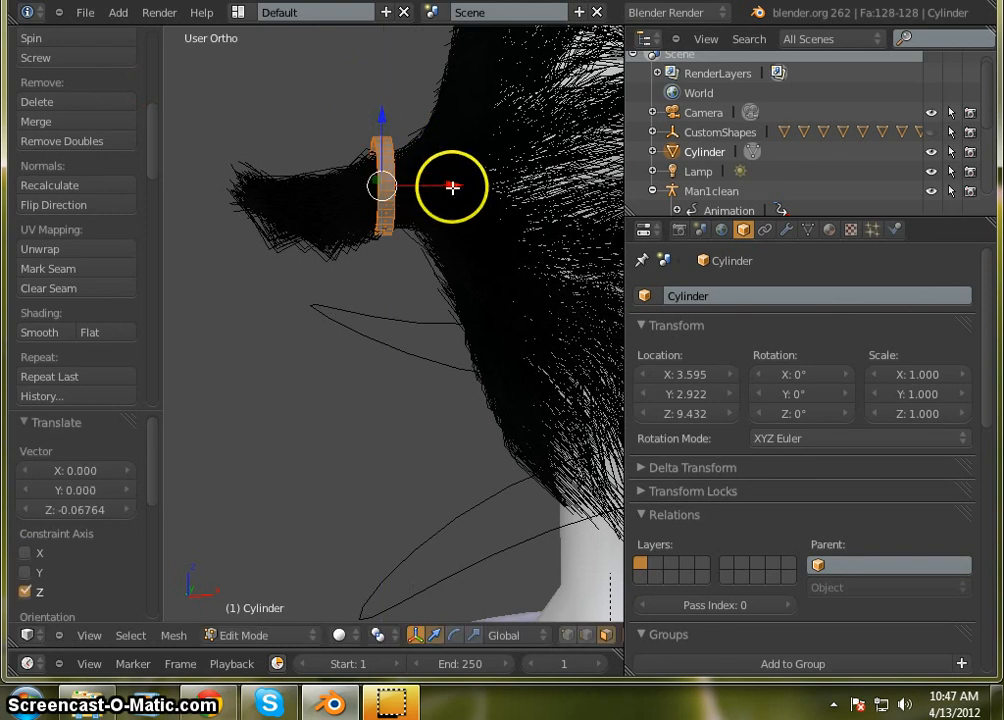
left_click_drag(452, 186, 480, 187)
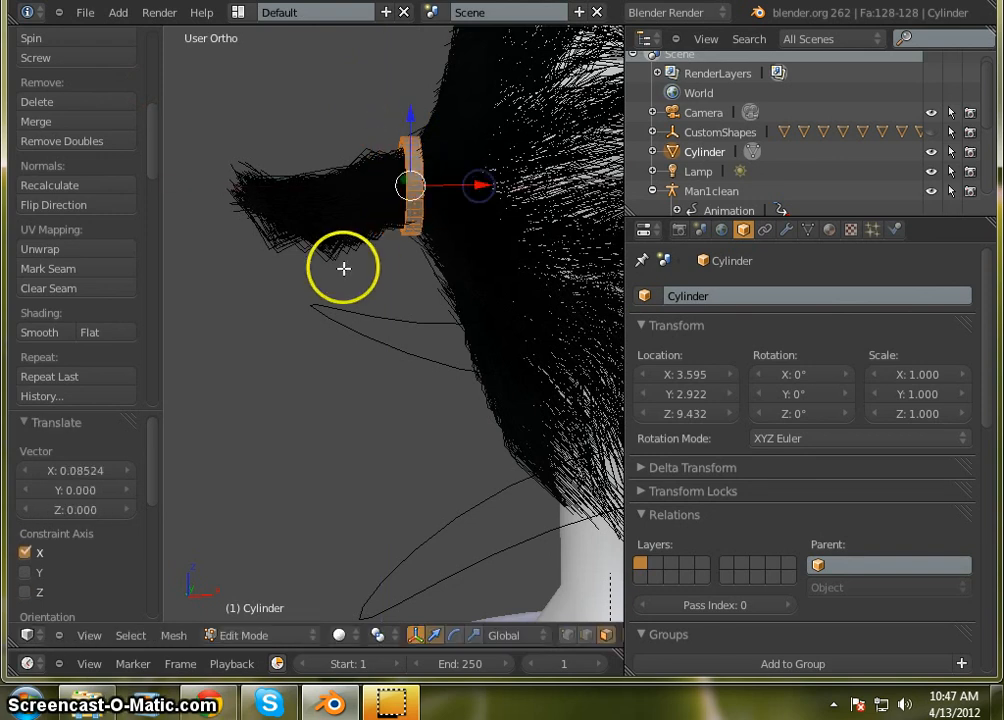
Step: Start scaling the ring uniformly at the base of the ponytail
middle_click_drag(343, 264, 340, 301)
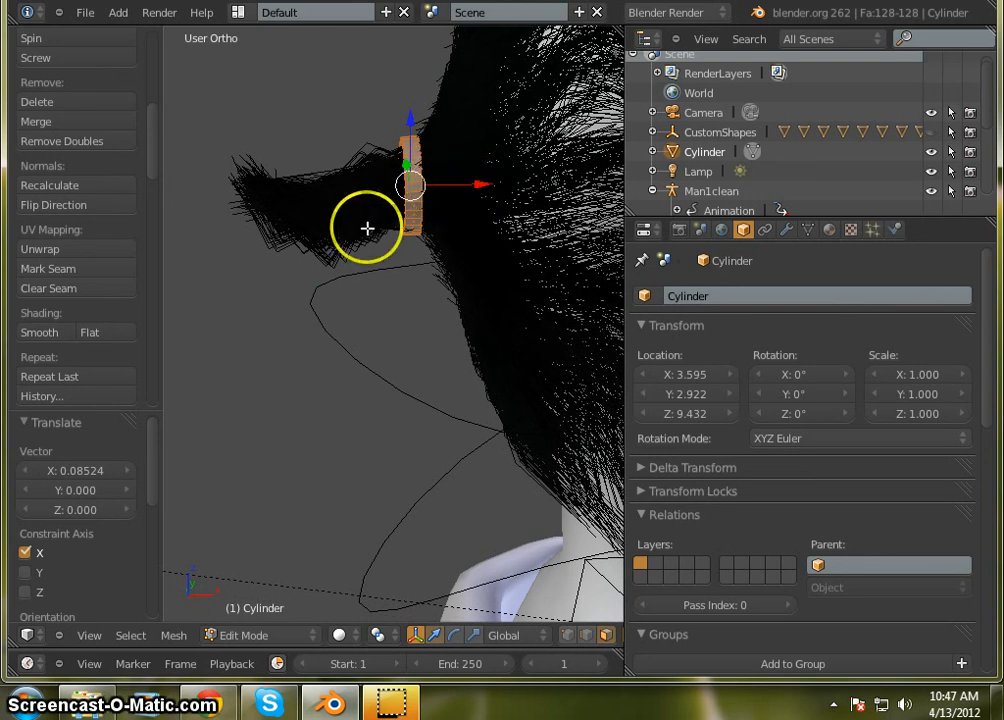
mouse_move(367, 228)
middle_mouse_down()
mouse_move(609, 242)
mouse_move(374, 244)
mouse_move(370, 253)
middle_mouse_up()
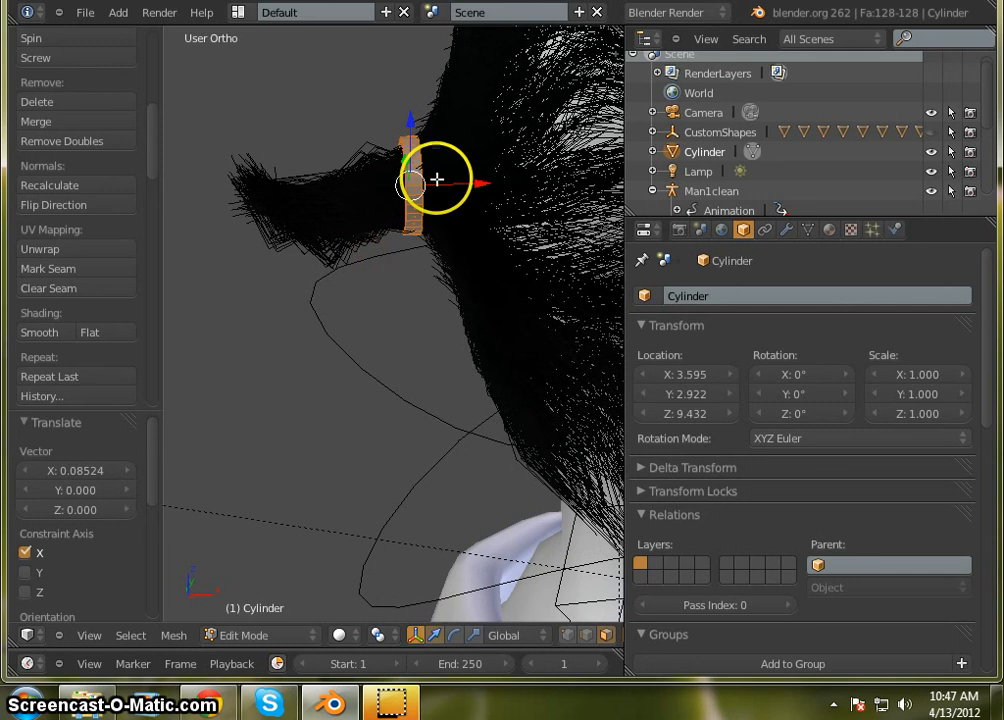
key("s")
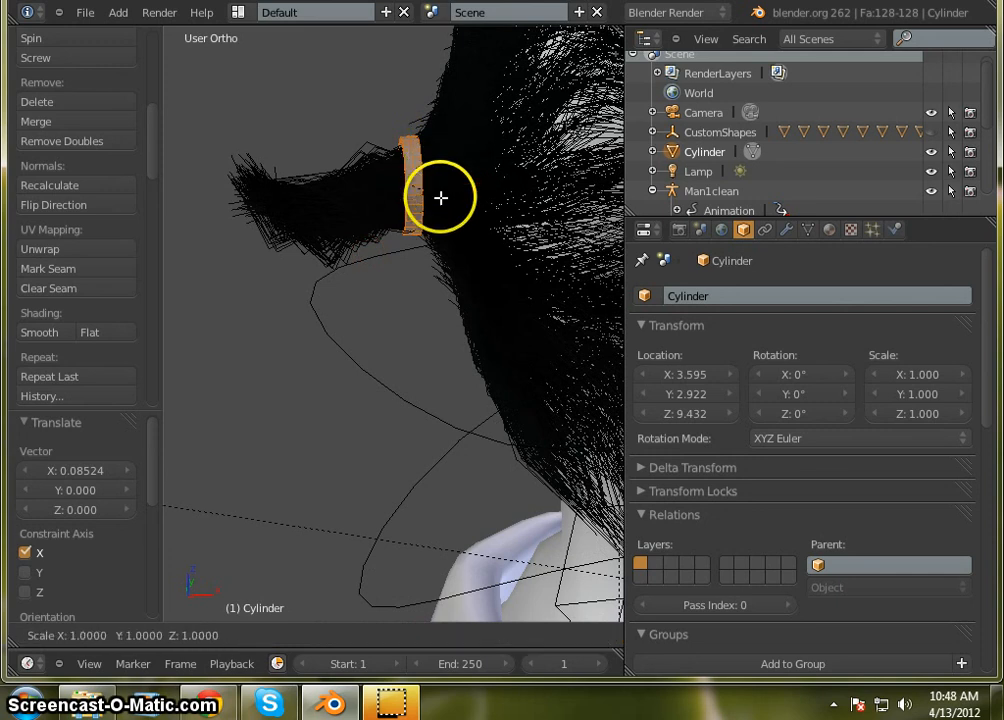